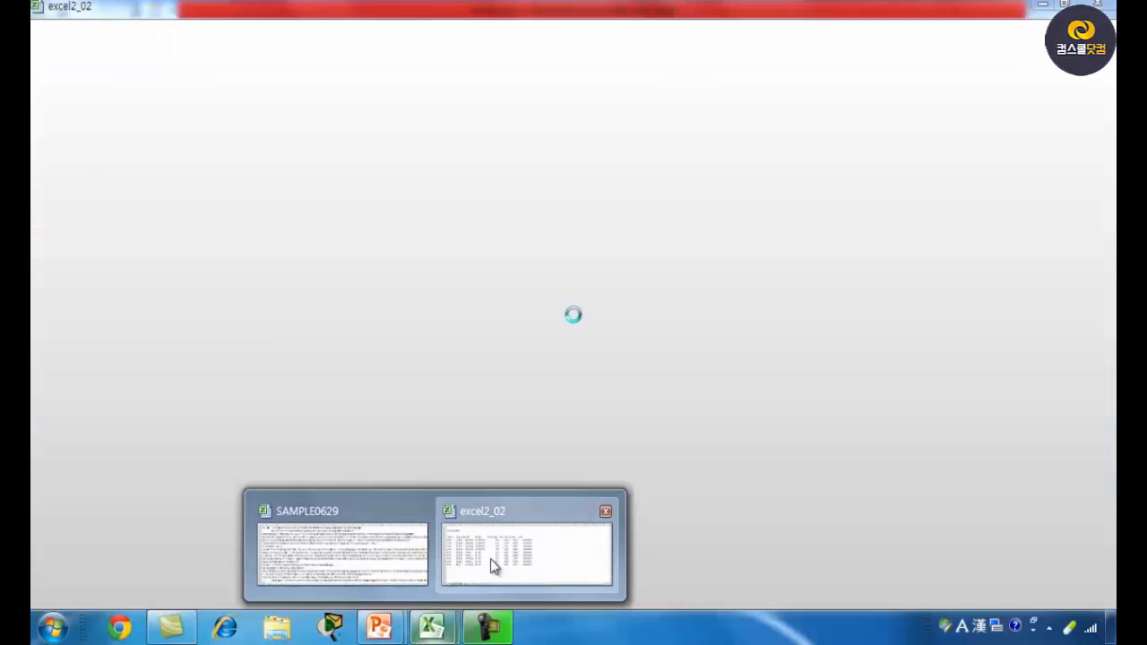
Switch to the excel2_02 workbook's 셀 서식 연습 sheet and open the custom (사용자 지정) number format for dates B4:B7.
left_click(490, 558)
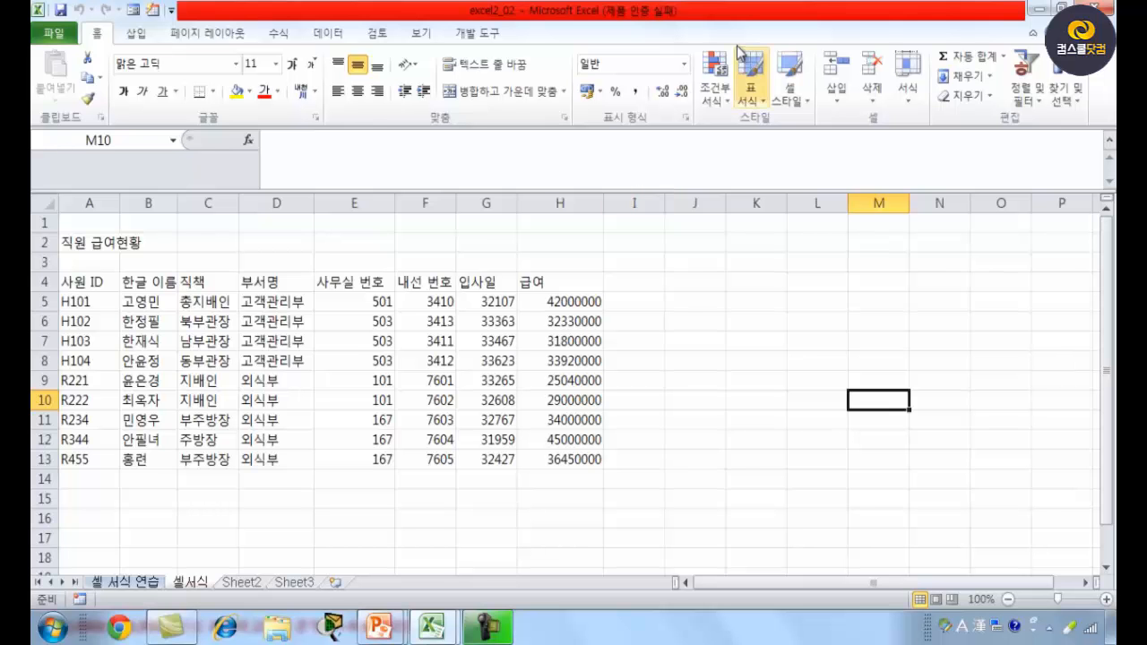
left_click(134, 583)
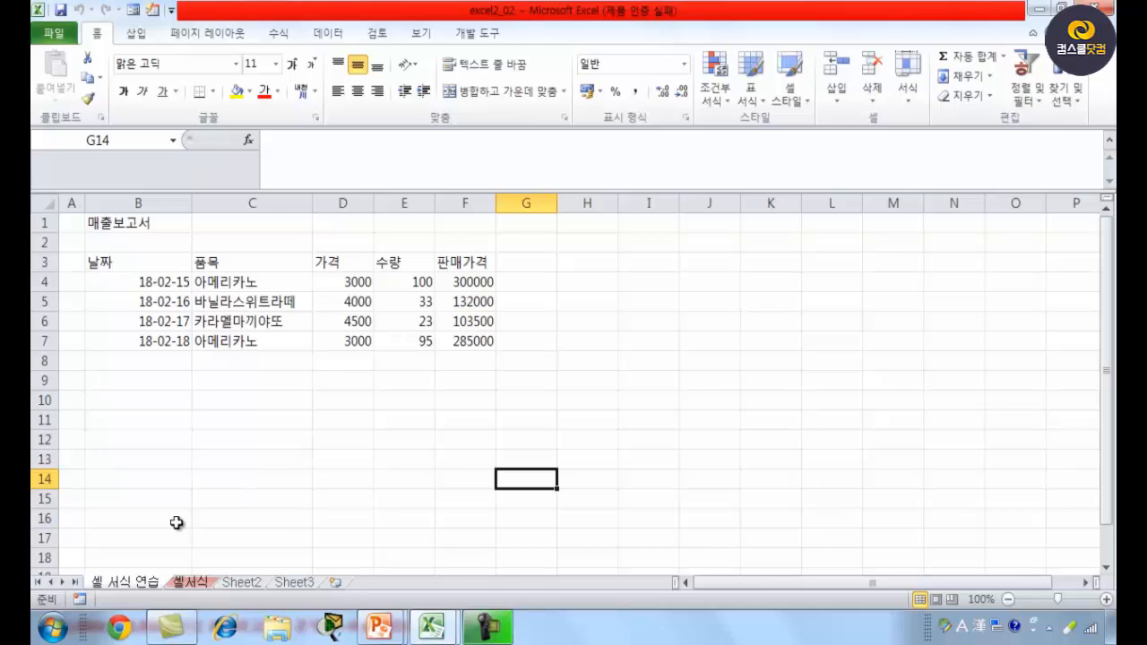
left_click(156, 282)
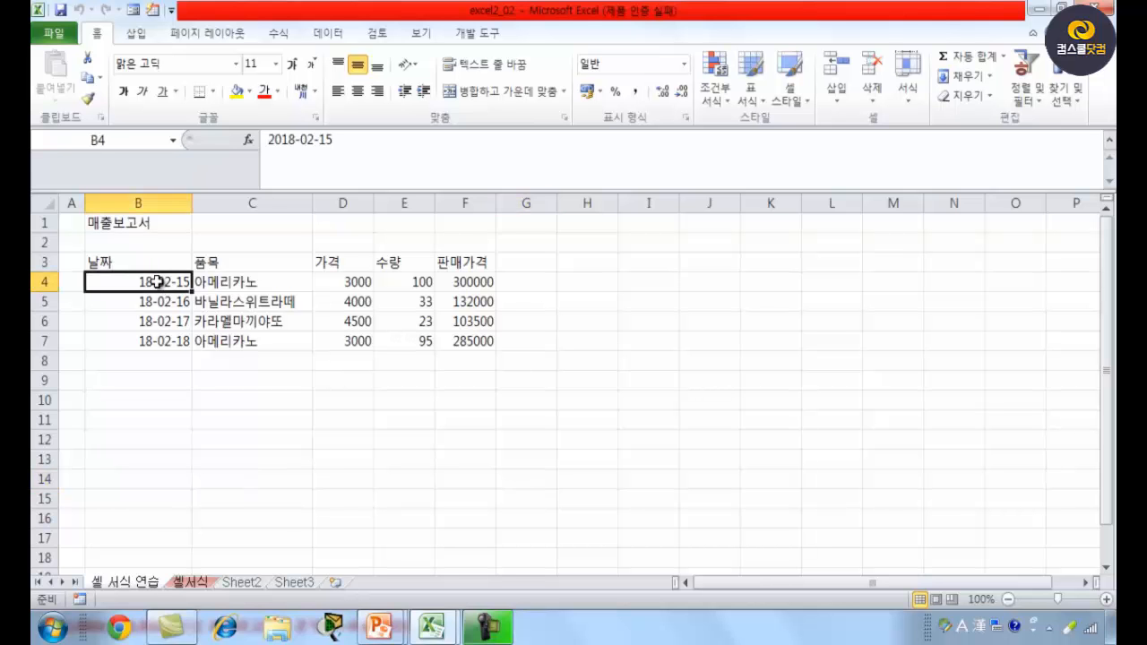
left_click_drag(157, 282, 157, 345)
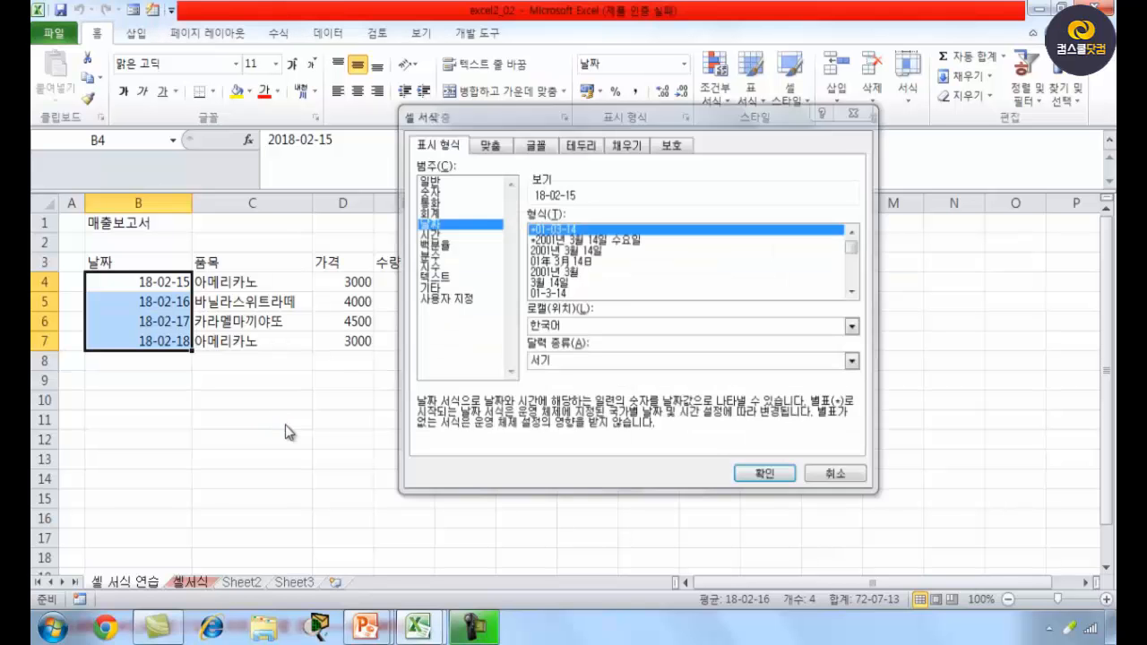
left_click_drag(549, 123, 427, 74)
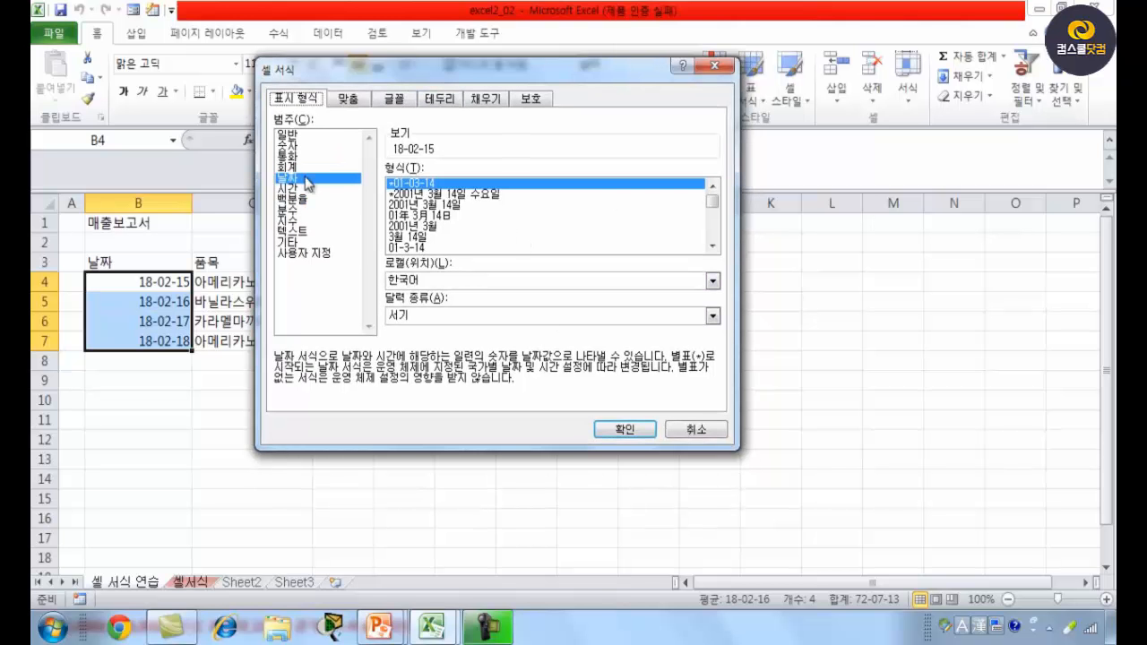
left_click(319, 255)
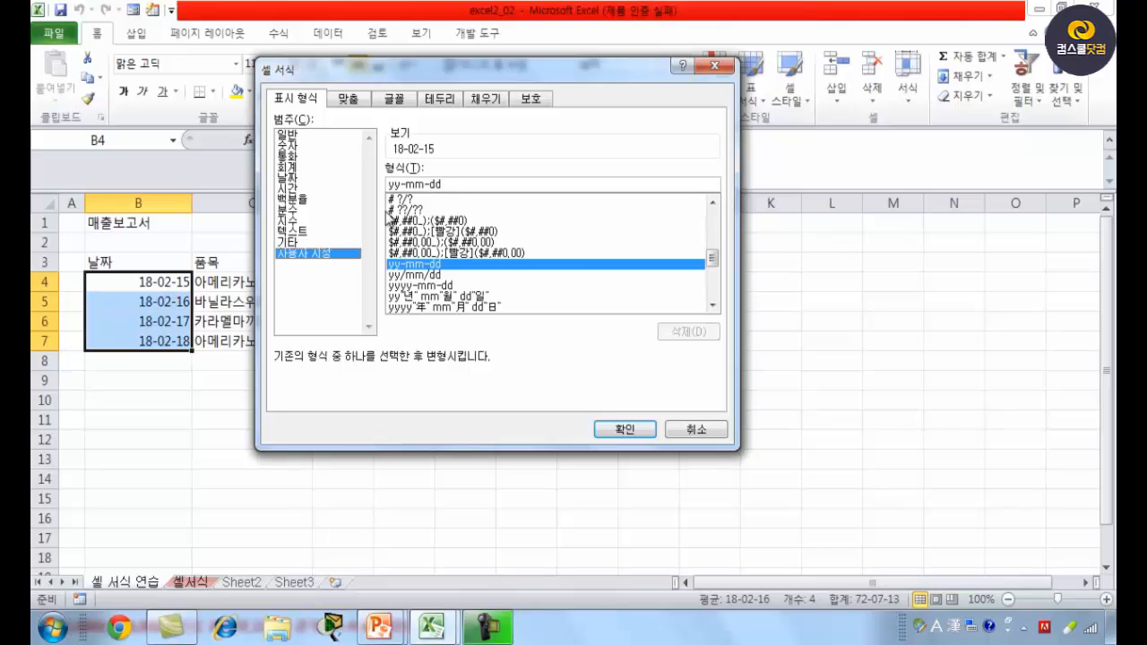
Replace the existing custom format code for the dates with the four-digit year code yyyy.
left_click(457, 185)
left_click(458, 185)
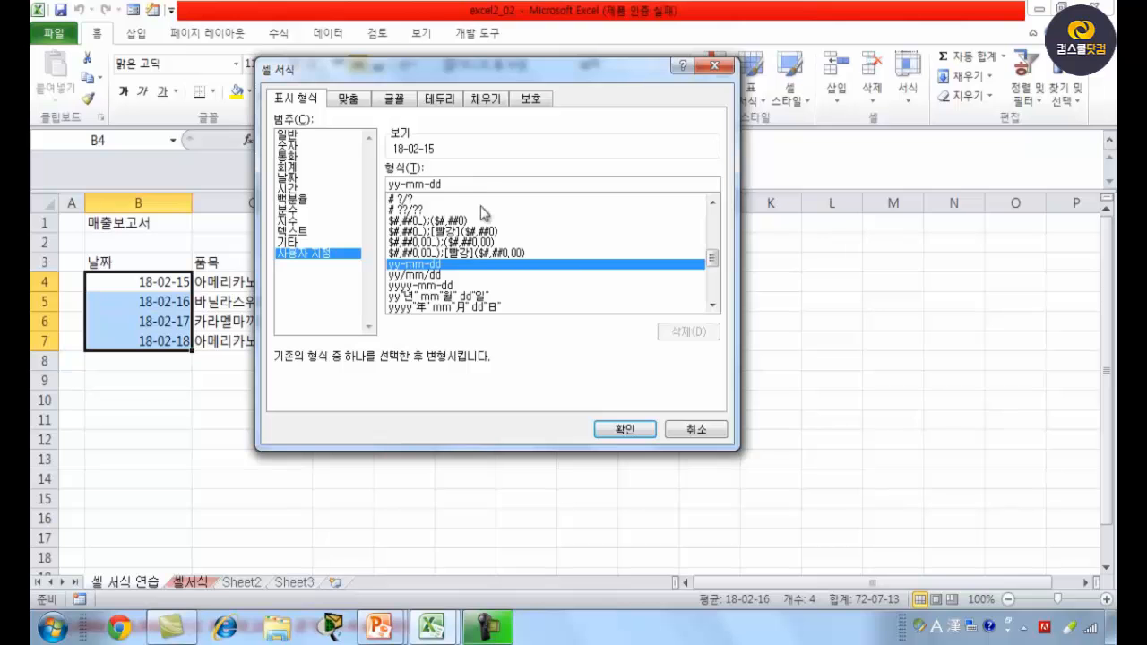
key("BackSpace")
key("BackSpace")
key("BackSpace")
key("BackSpace")
key("BackSpace")
key("BackSpace")
key("BackSpace")
key("BackSpace")
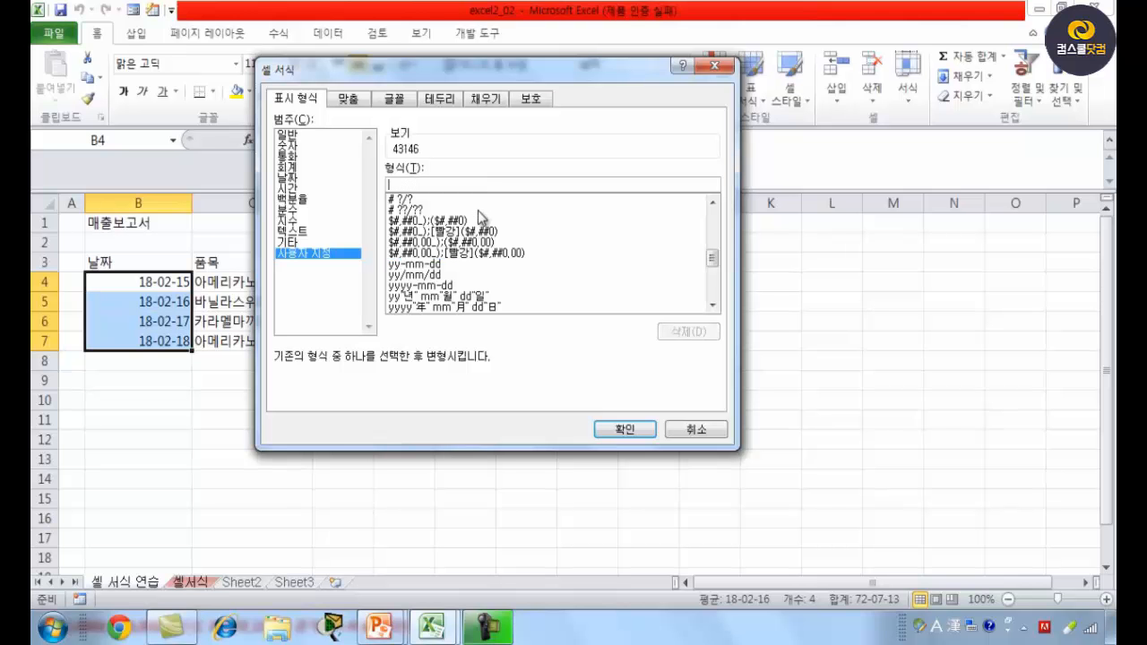
type("yyyy")
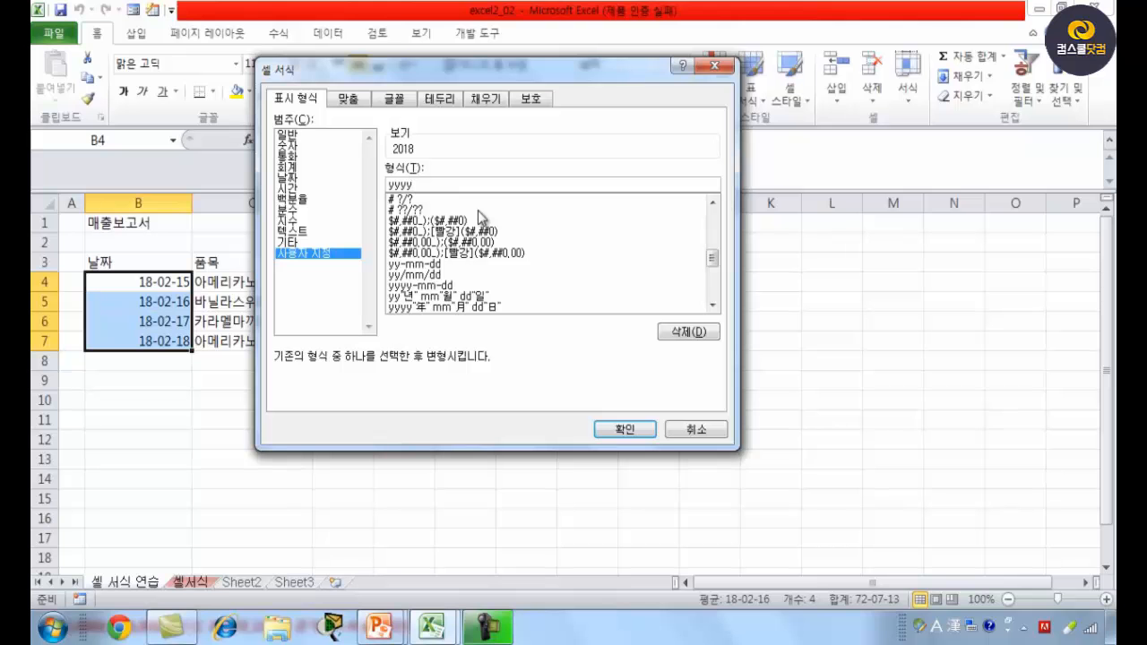
Extend the date format code with the year label and two-digit month so it reads yyyy년 mm월.
type("s")
key("BackSpace")
key("Hangul")
type("년")
key("Hangul")
type("mm")
type("m")
key("BackSpace")
type("dd")
key("BackSpace")
key("BackSpace")
key("Hangul")
type("월")
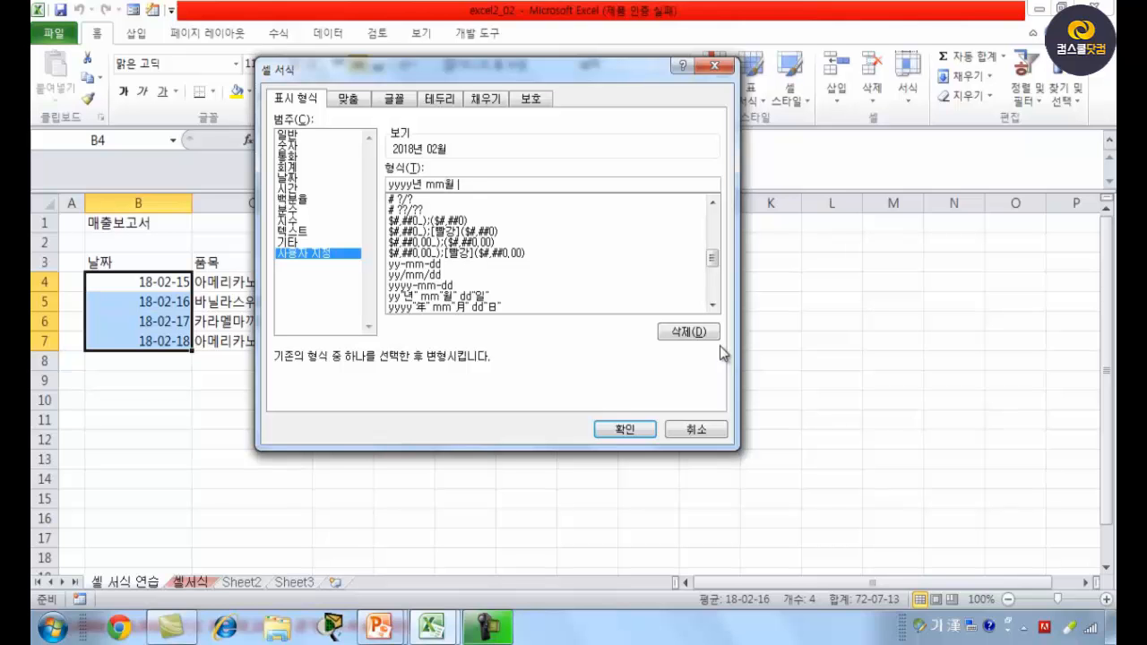
Complete the code as yyyy년 mm월 dd일 with a two-digit day and apply it to the dates.
key("Hangul")
type("dd")
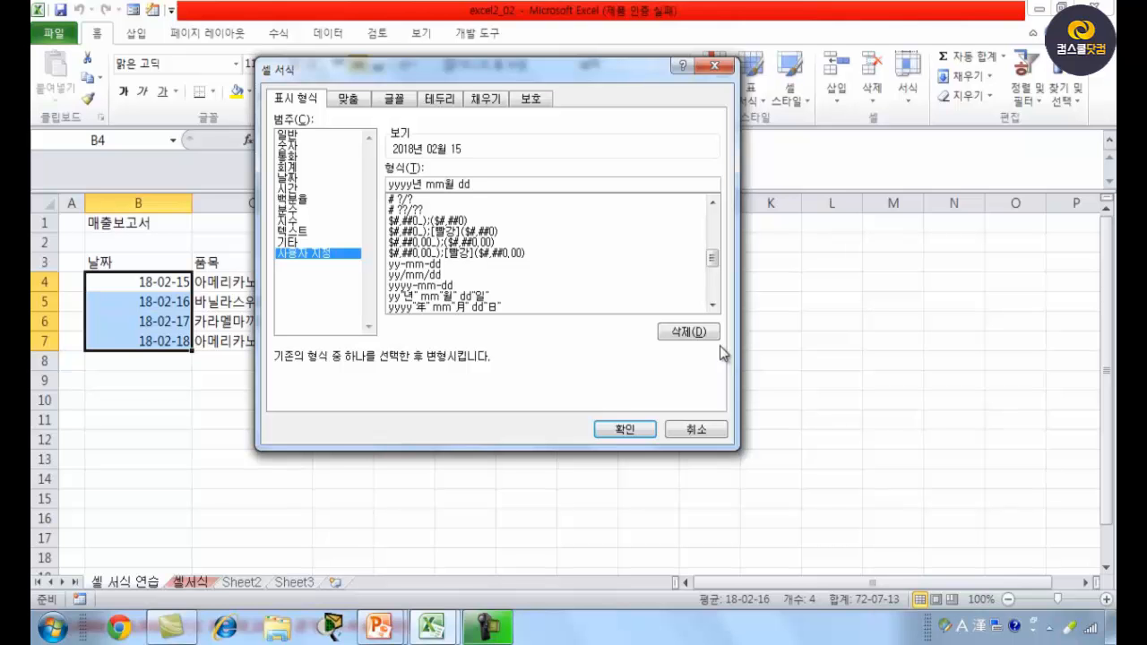
type("d")
key("BackSpace")
key("Menu")
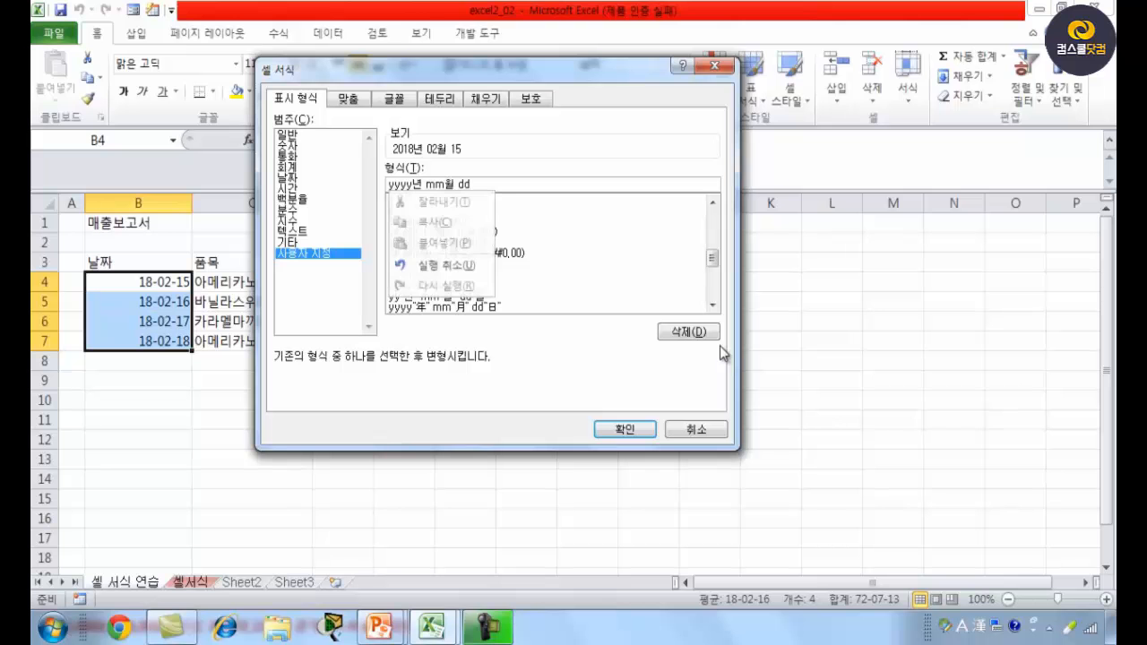
left_click(508, 183)
type("d")
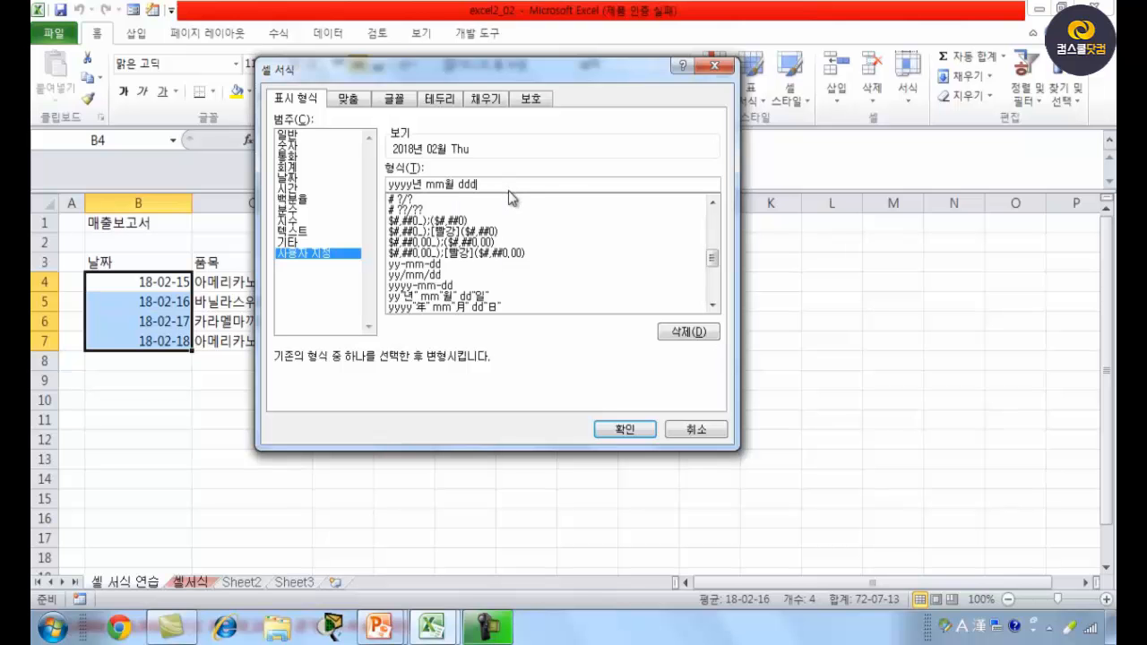
key("BackSpace")
type("일")
left_click(616, 432)
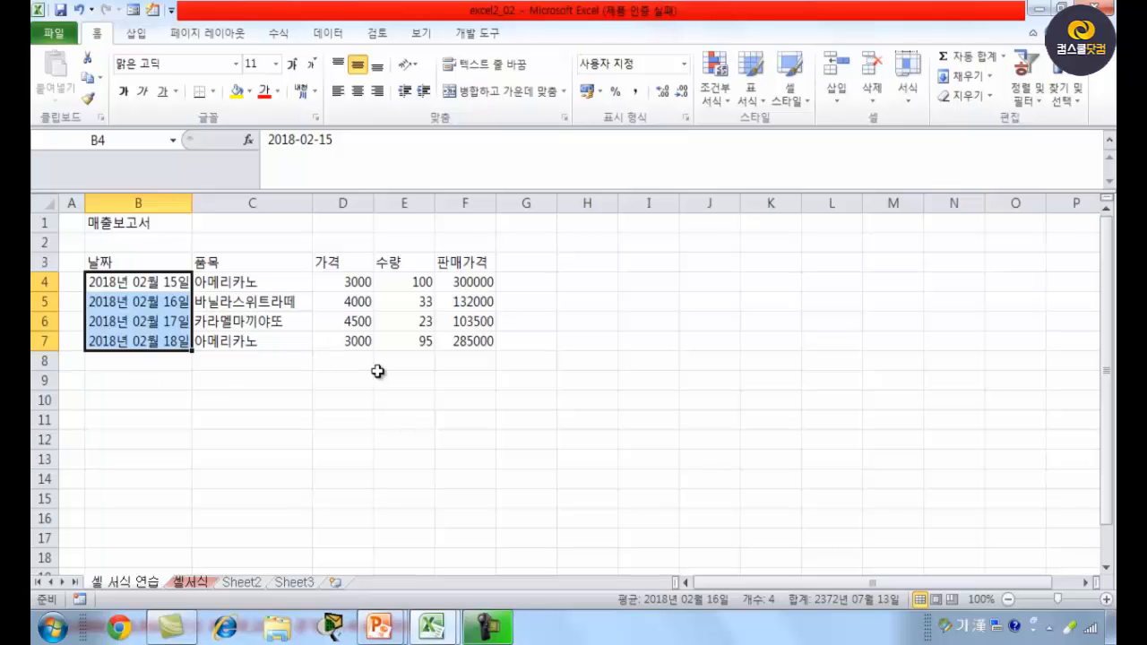
Switch to the PowerPoint slide show and underline 서식 사용자 지정 in the heading about number format codes.
mouse_move(380, 630)
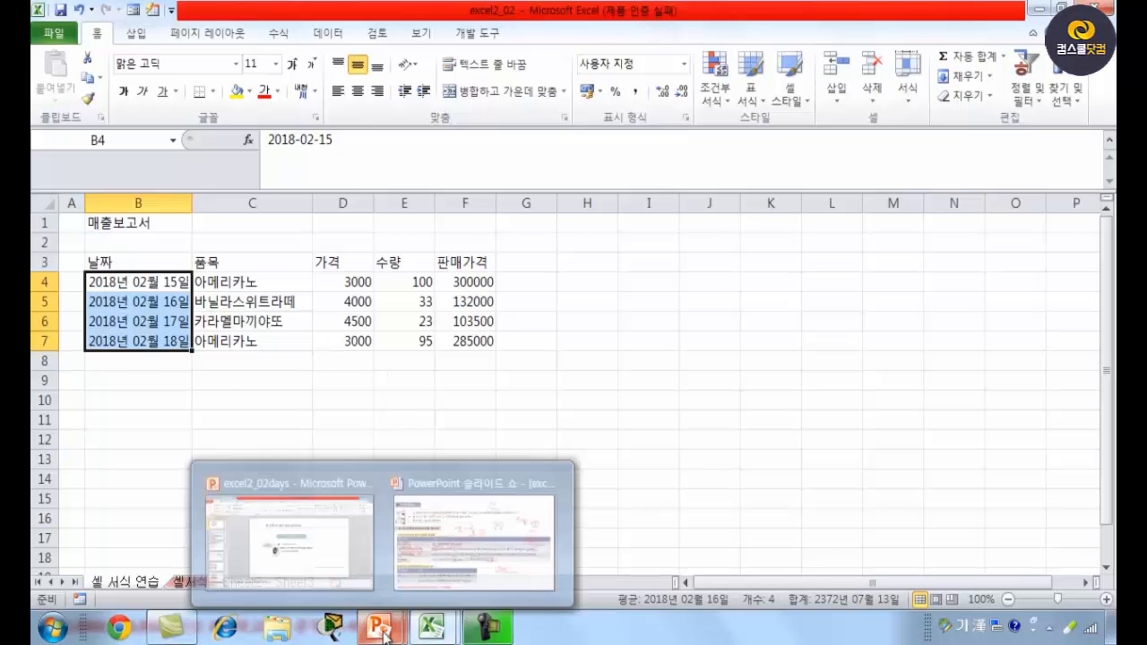
left_click(473, 529)
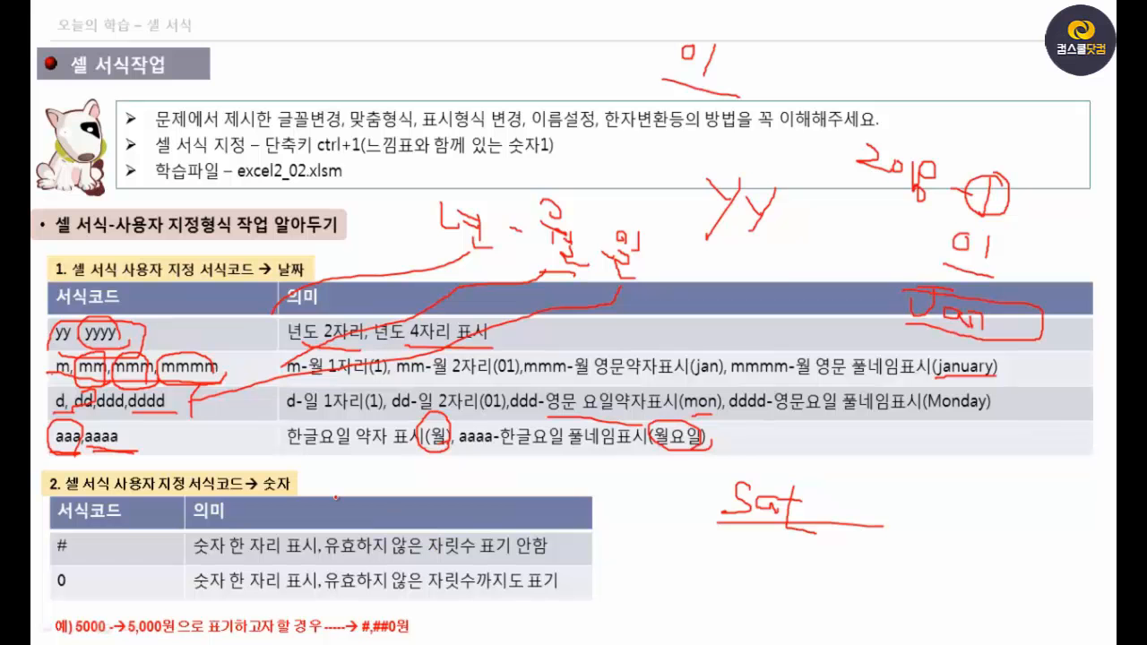
left_click_drag(90, 493, 187, 496)
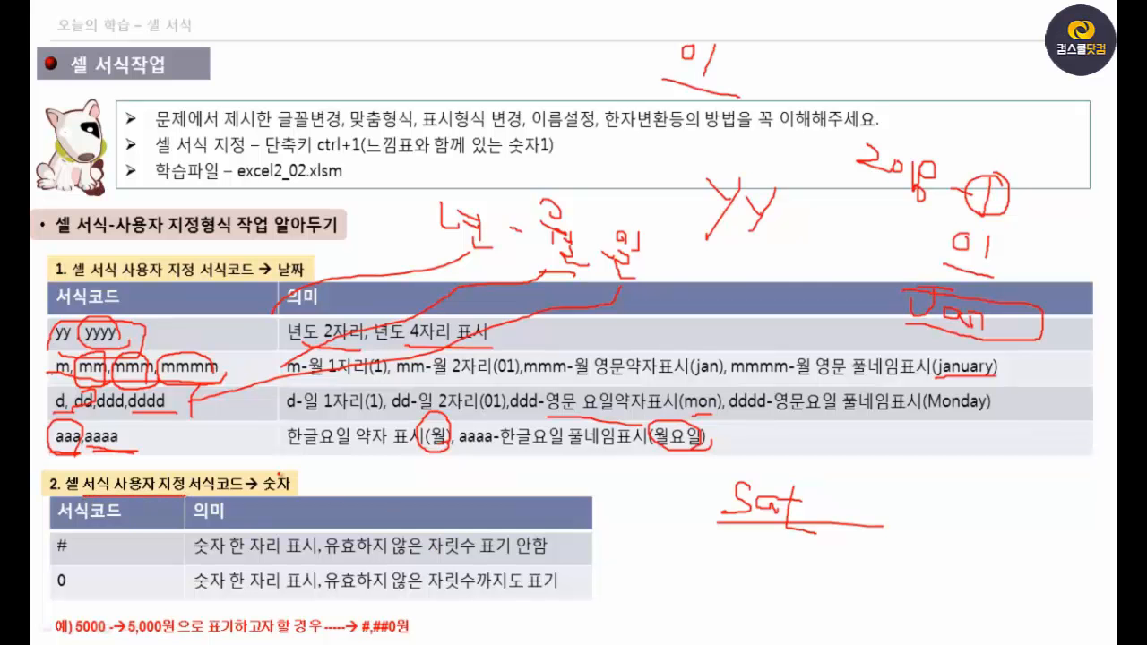
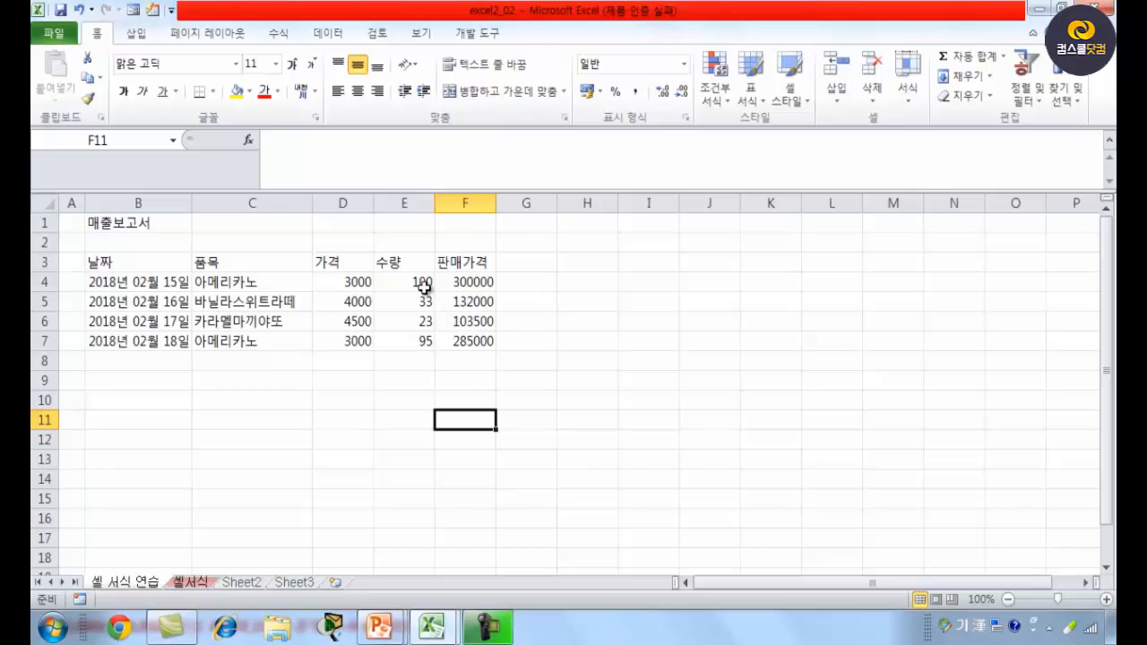
Open the cell format settings for the quantities in E4:E7 and choose the custom (사용자 지정) category.
left_click(407, 277)
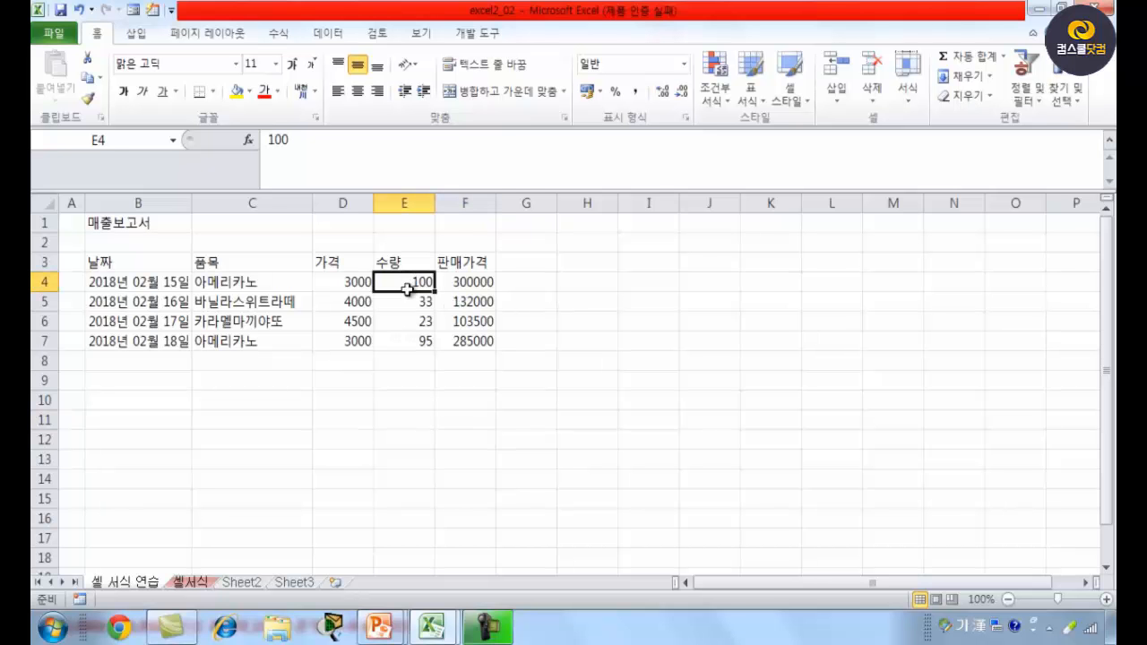
left_click_drag(408, 281, 413, 339)
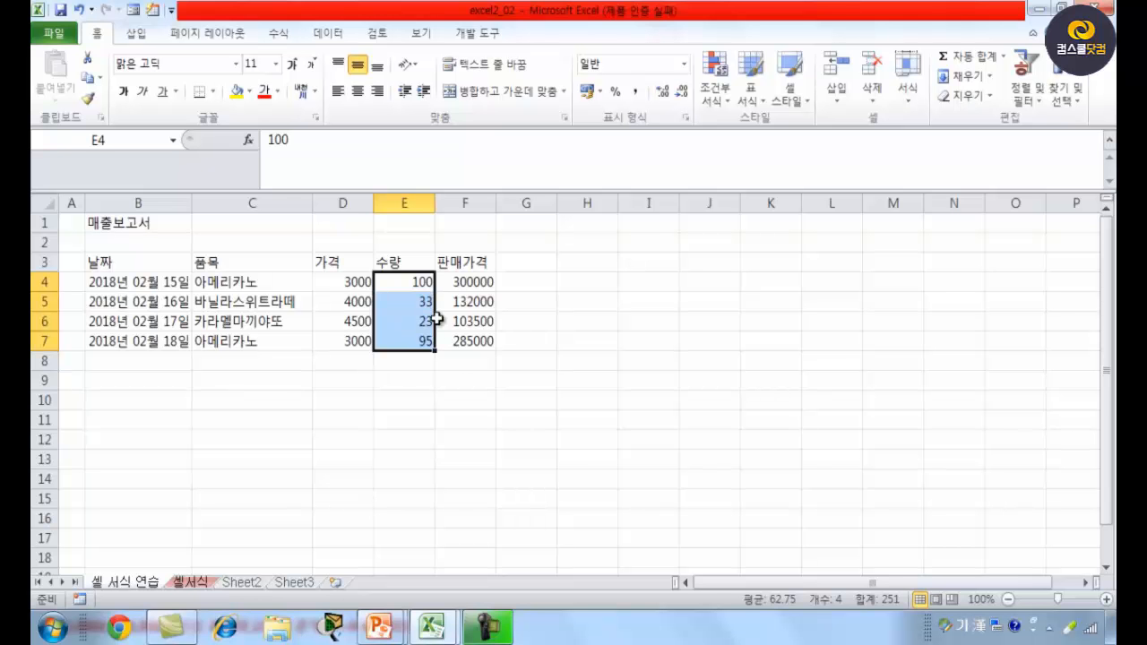
key("ctrl+1")
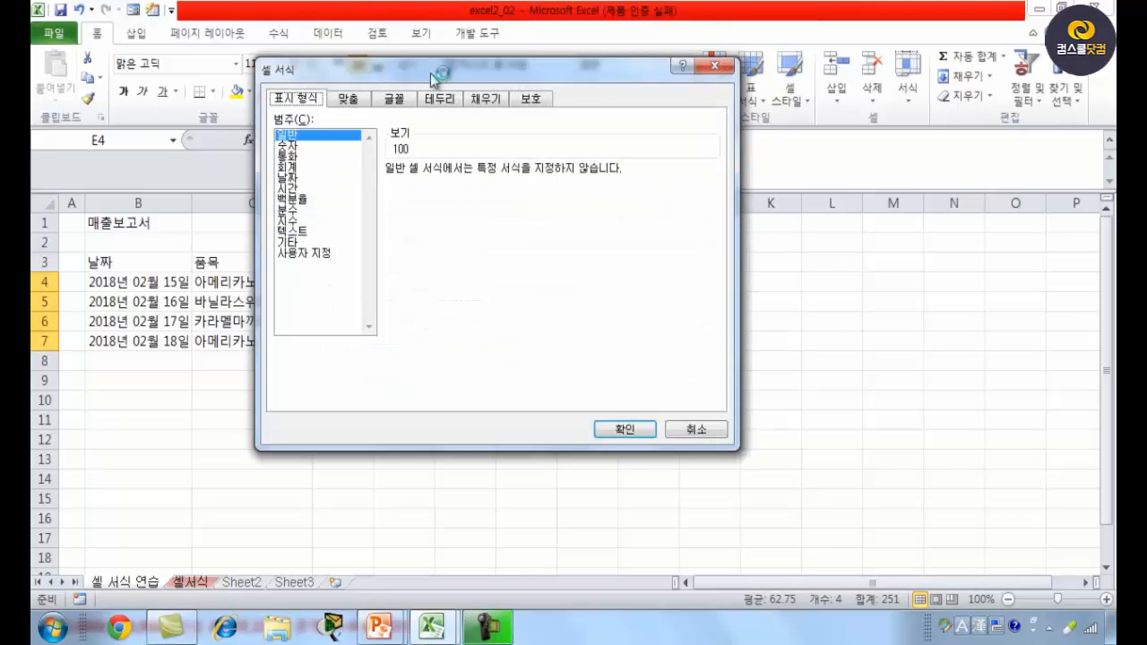
left_click_drag(433, 78, 655, 199)
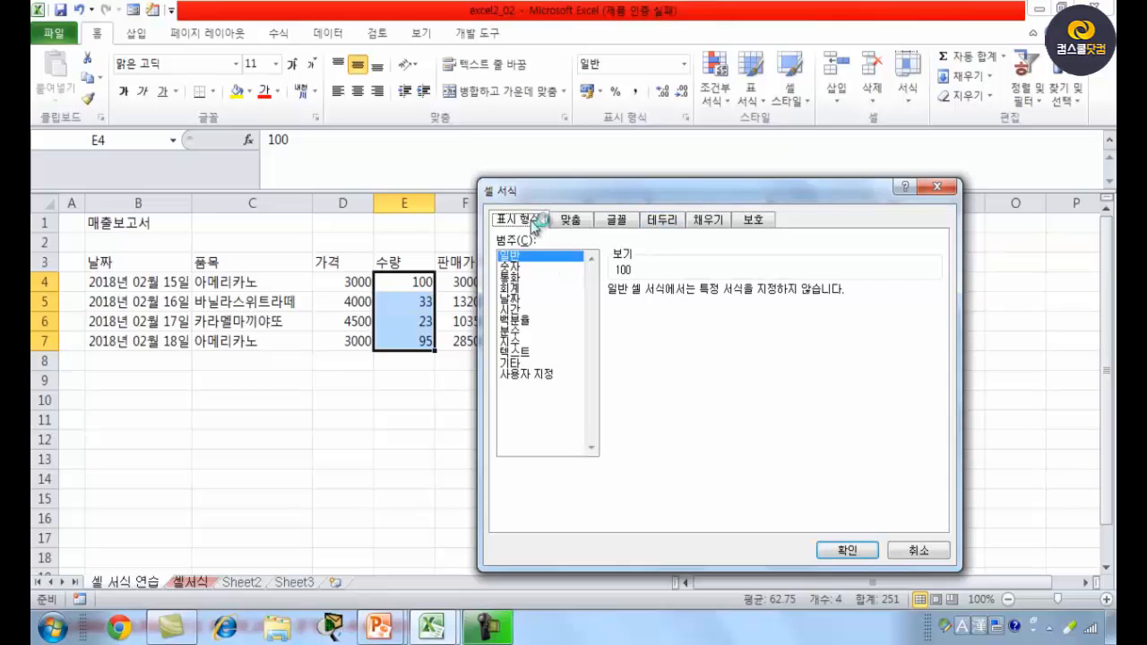
left_click(532, 376)
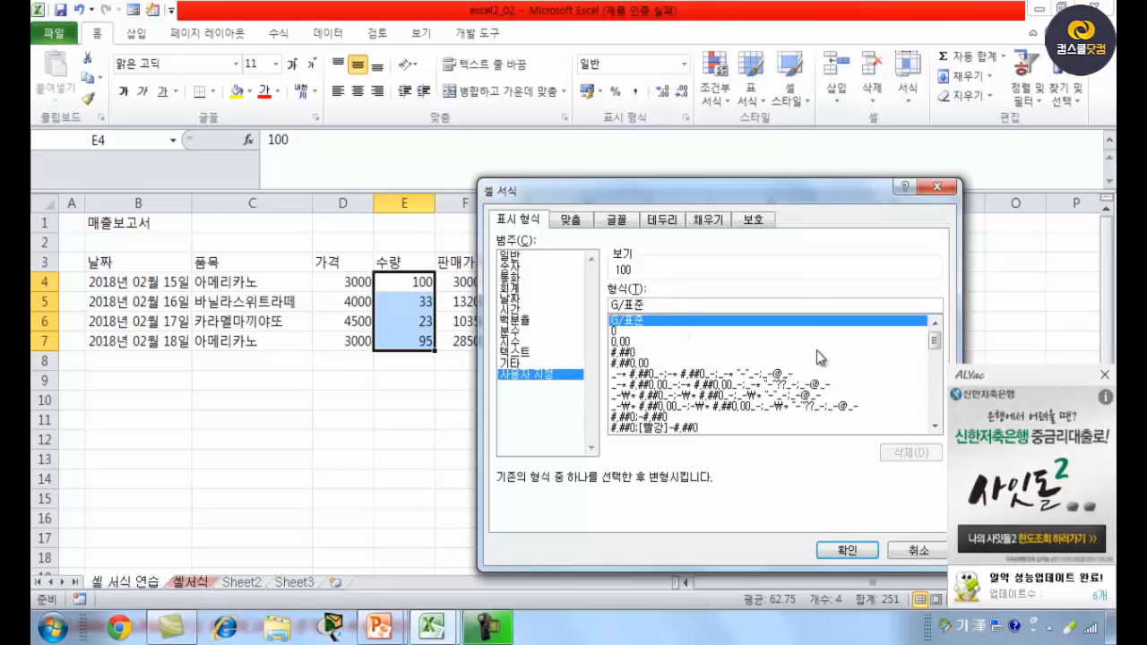
Replace the format code with #,### followed by the unit 잔 and apply it to the quantities.
key("BackSpace")
key("BackSpace")
key("BackSpace")
key("BackSpace")
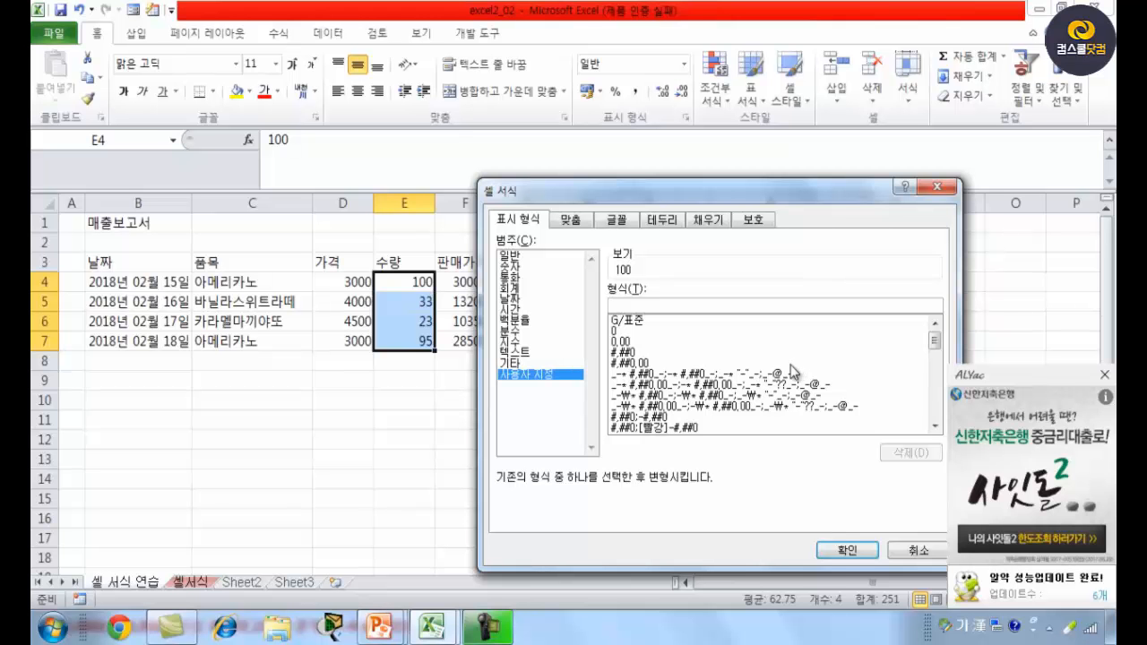
type("#")
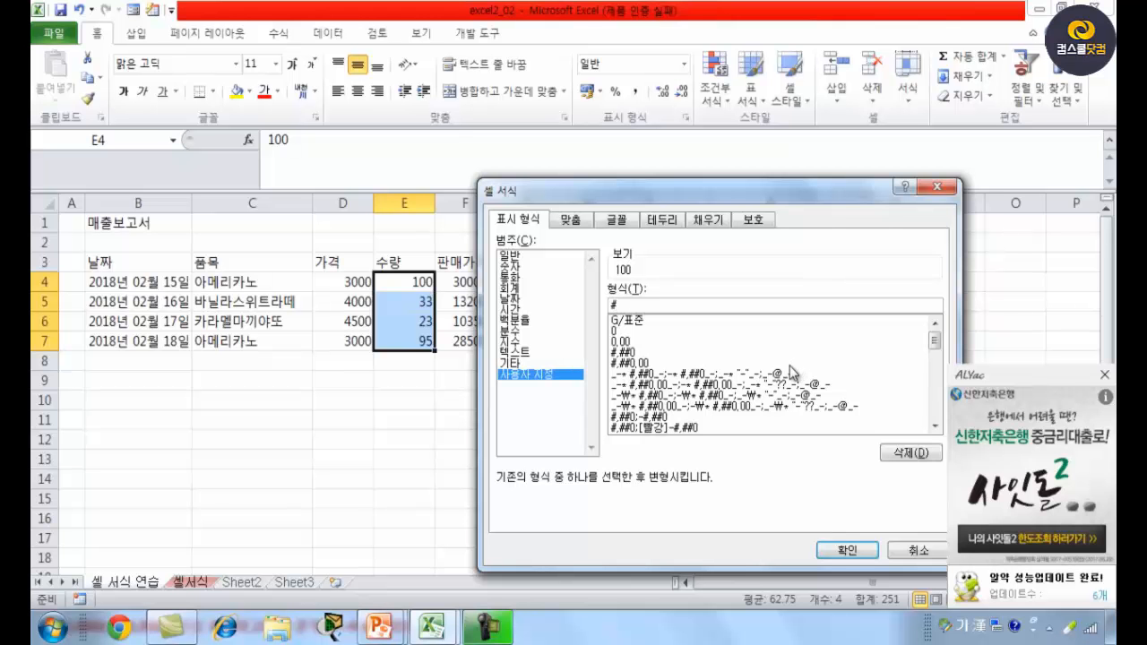
type("###")
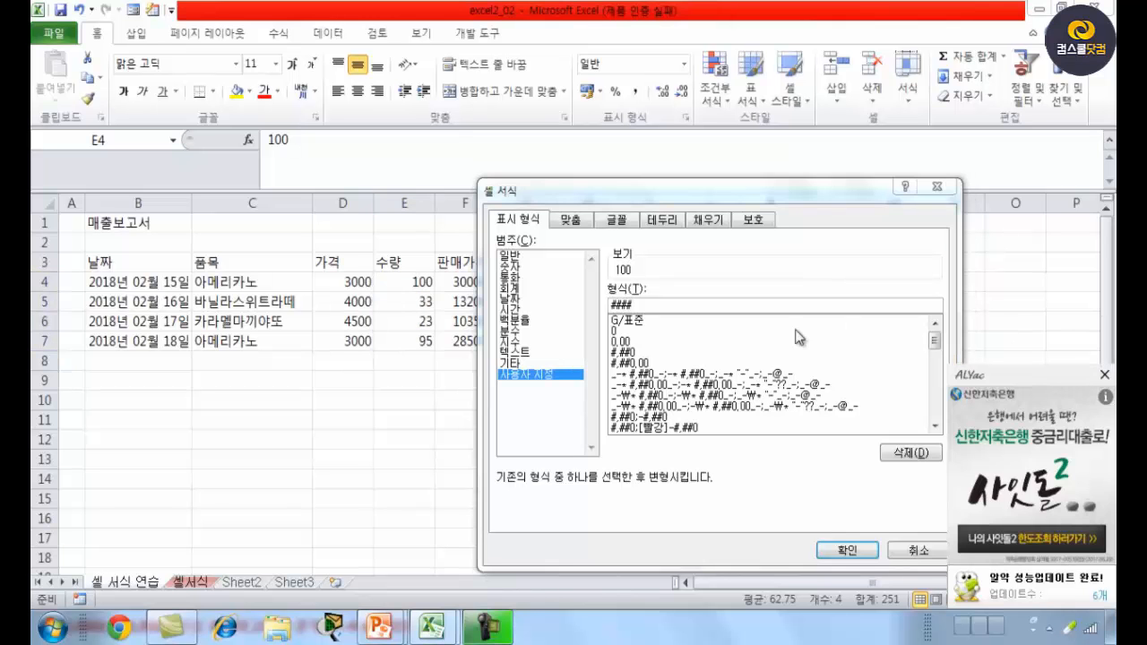
left_click(1105, 375)
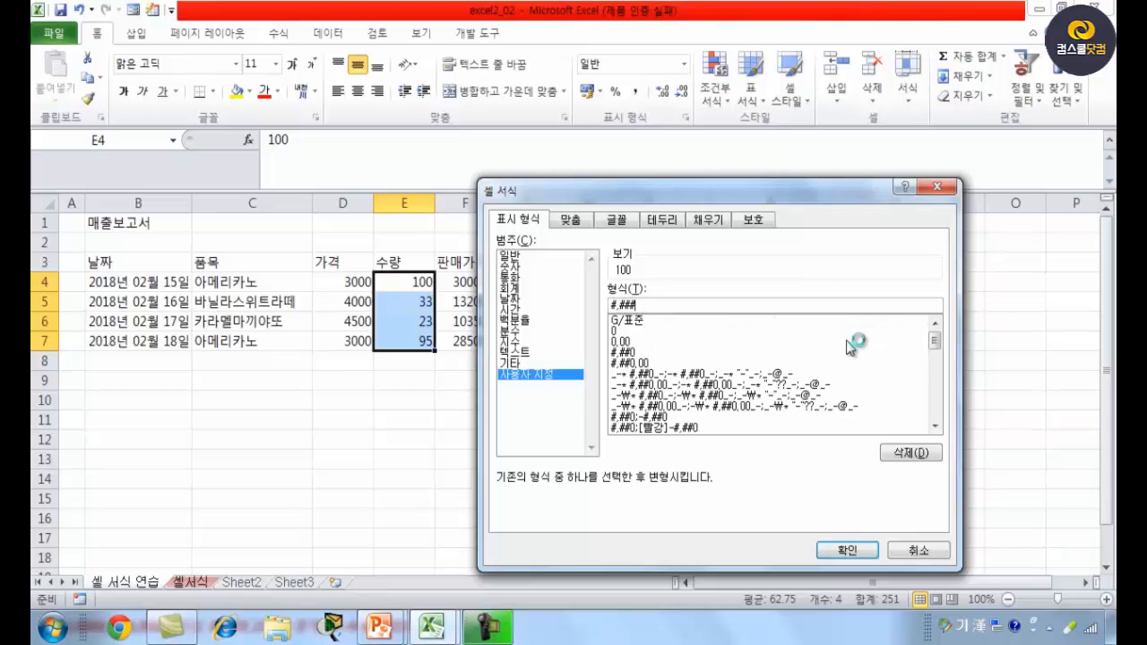
type("w")
key("Hangul")
type("ㅈㅏㄴ")
left_click(849, 551)
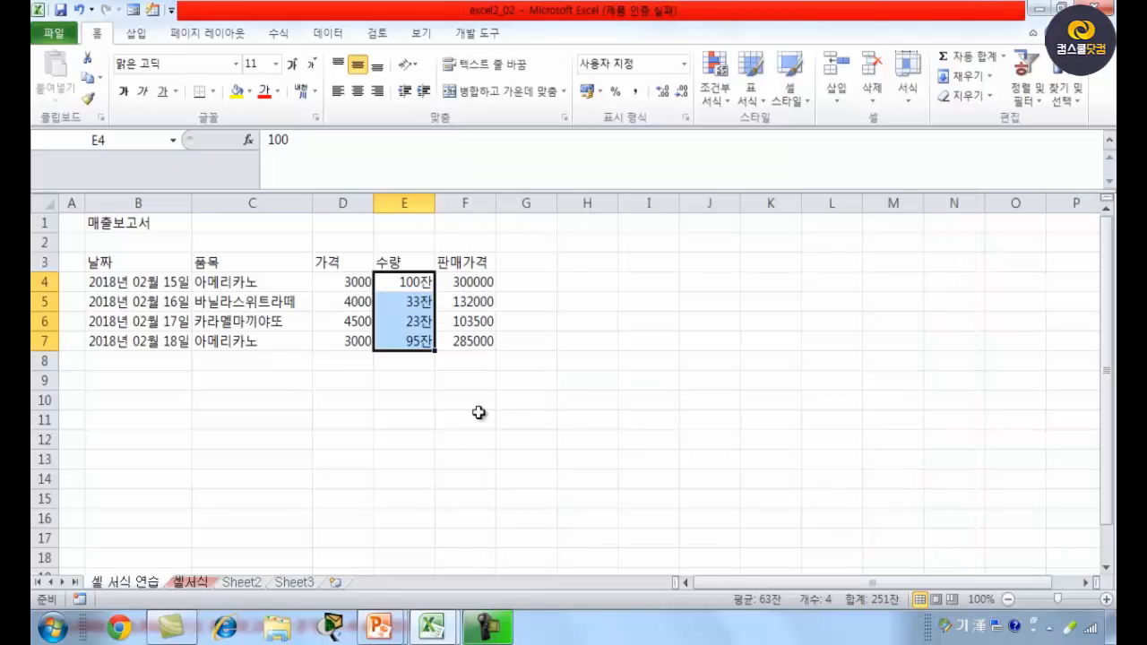
left_click(476, 414)
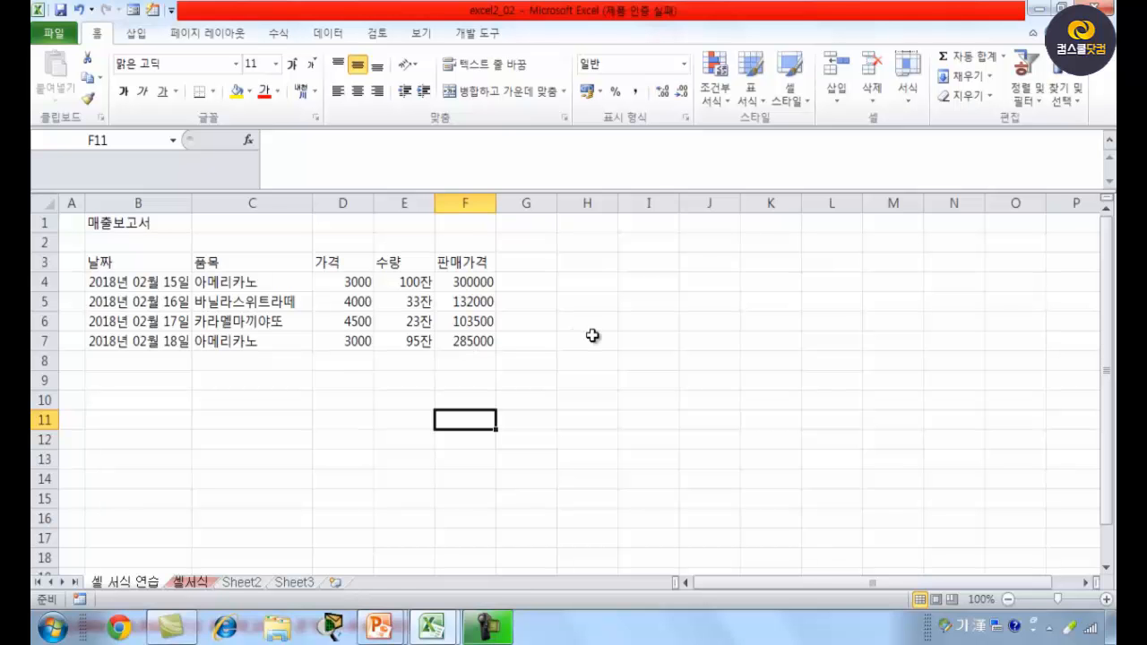
Set the quantity of 카라멜마끼야또 in E6 to 0.
left_click(410, 323)
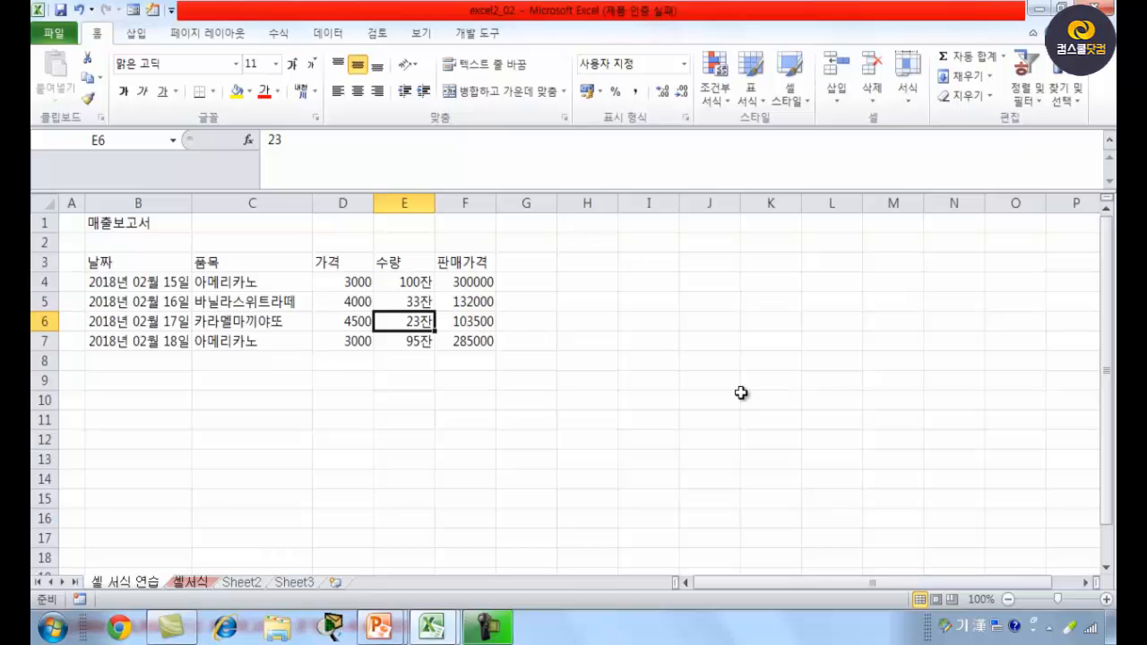
type("0")
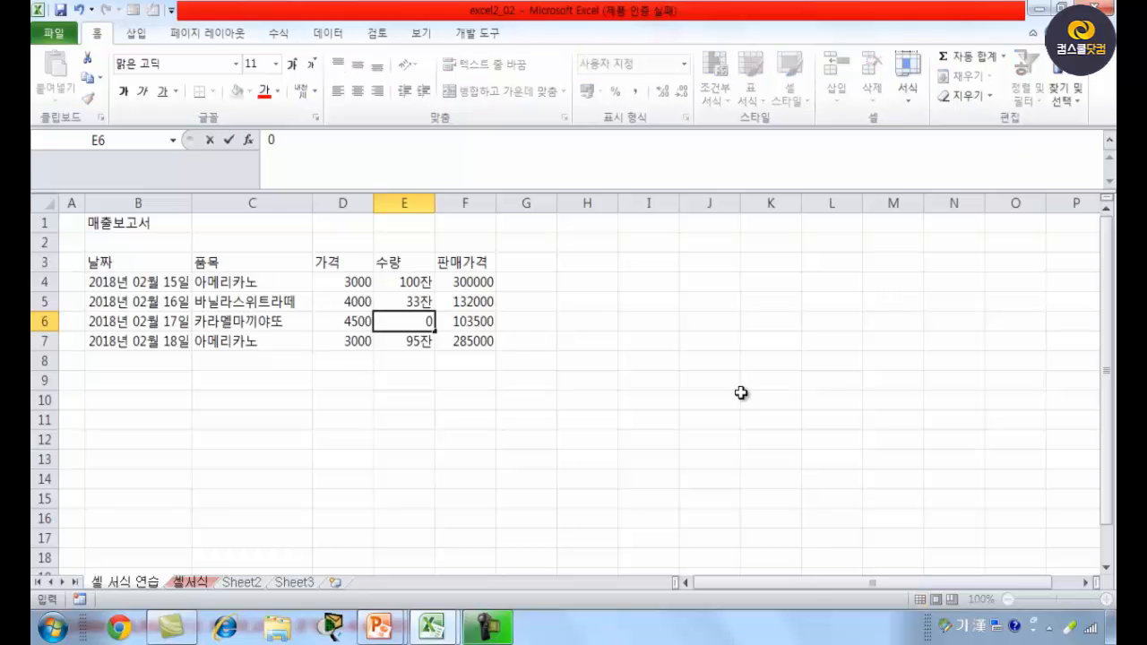
key("Return")
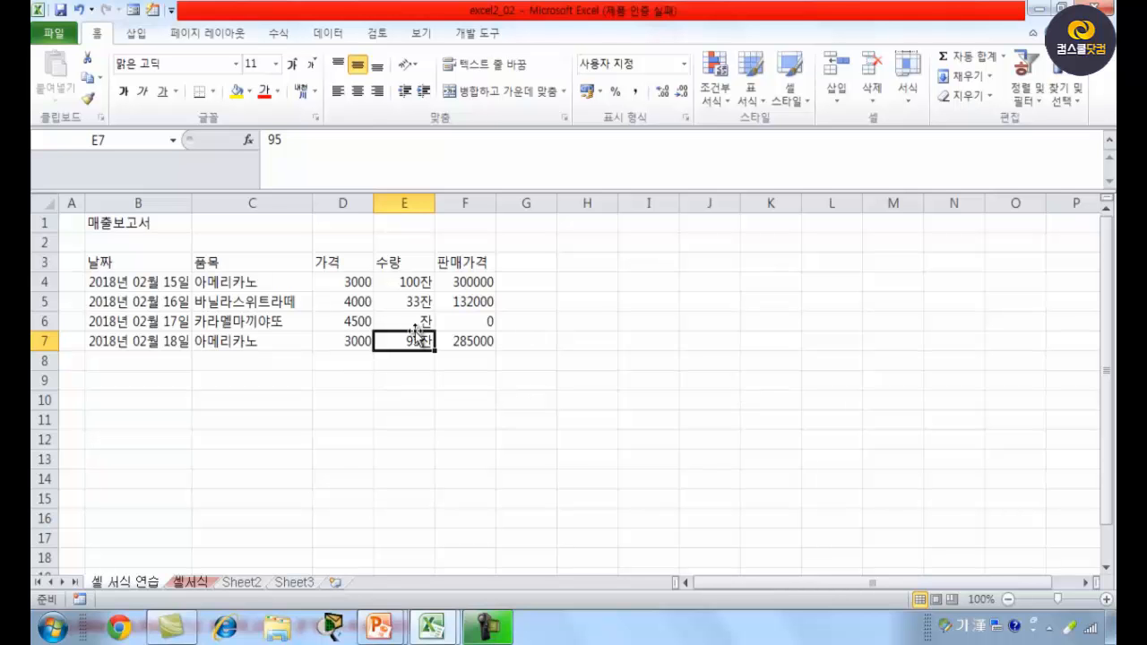
Change the custom format code of the quantities in E4:E7 to #,##0"잔" and apply it.
left_click(409, 282)
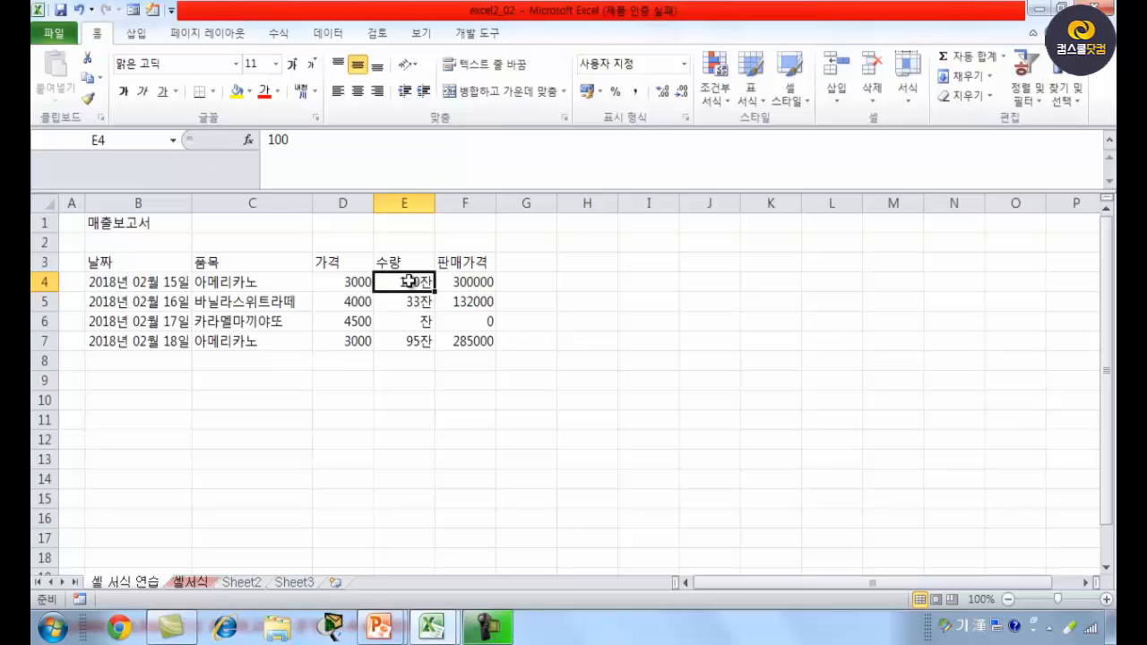
left_click_drag(409, 281, 412, 339)
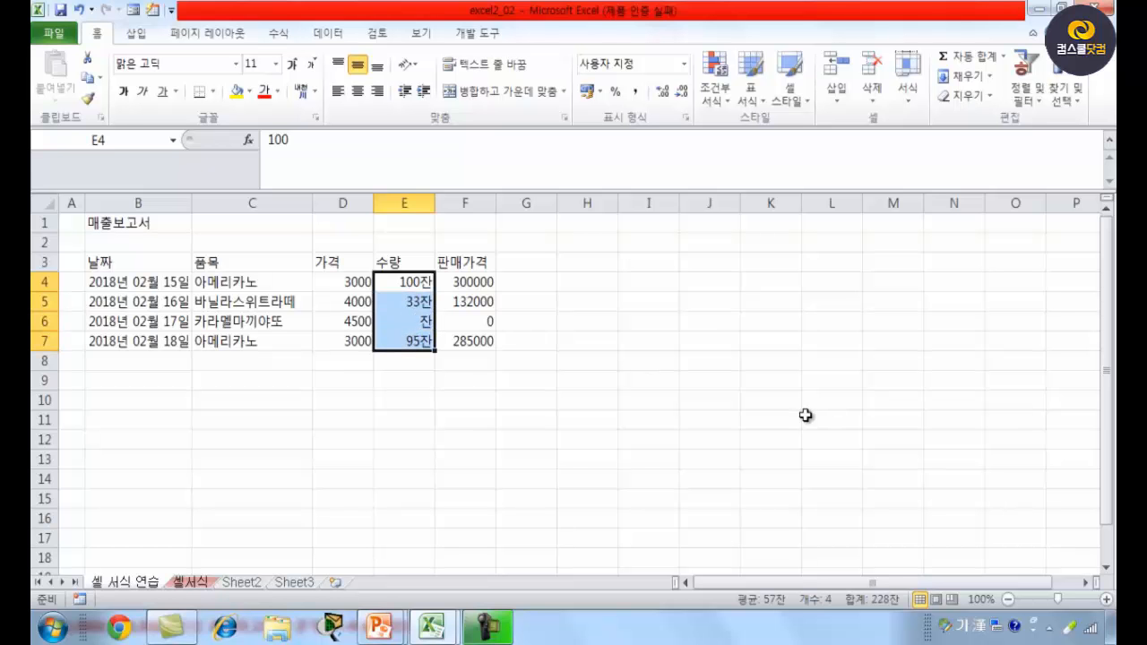
key("ctrl+1")
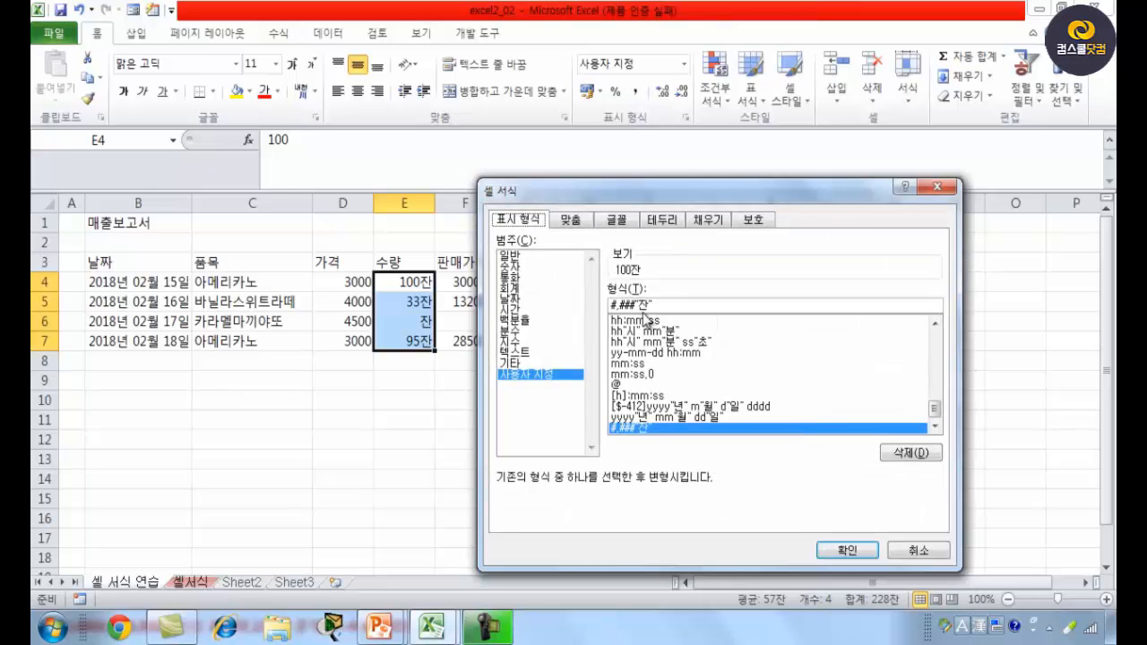
key("Hangul")
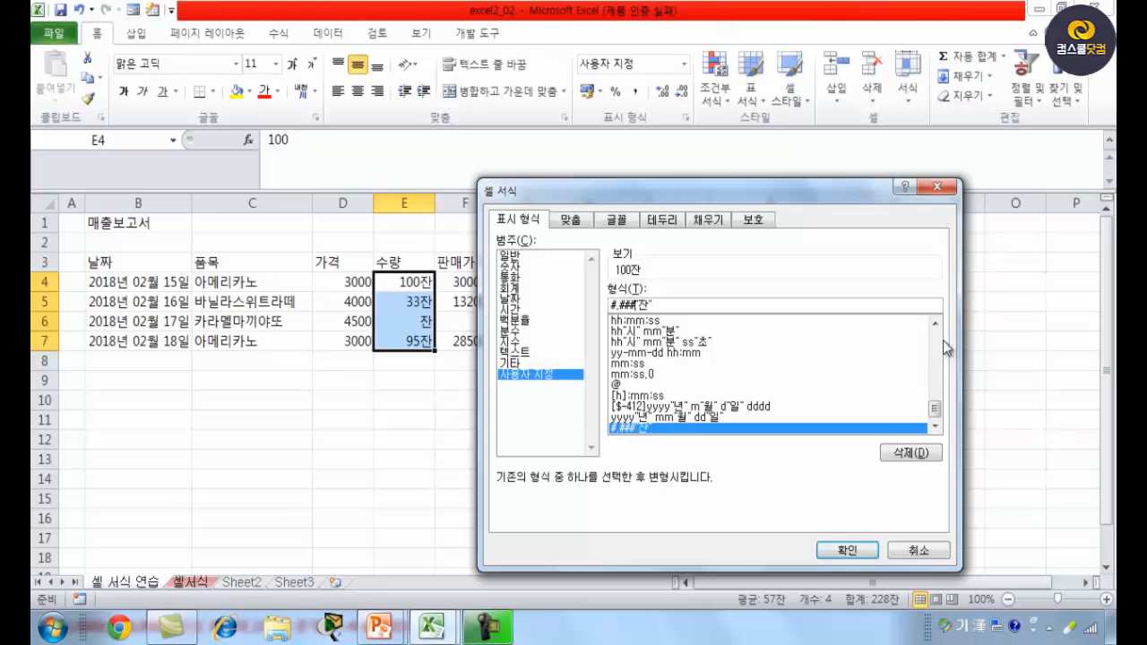
key("BackSpace")
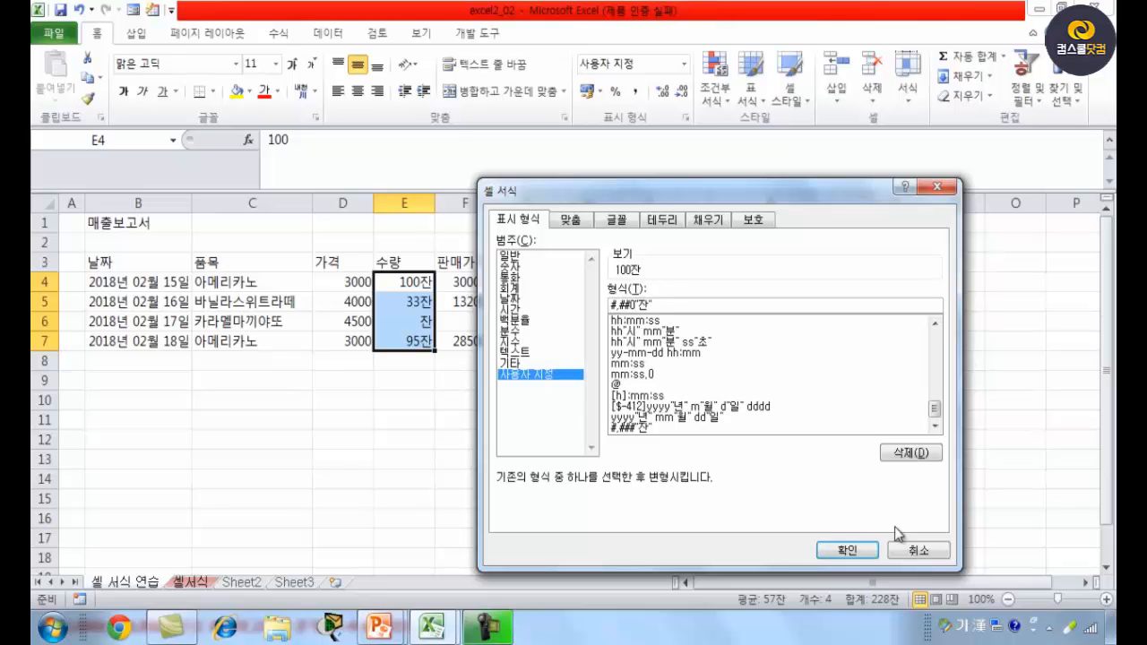
left_click(847, 550)
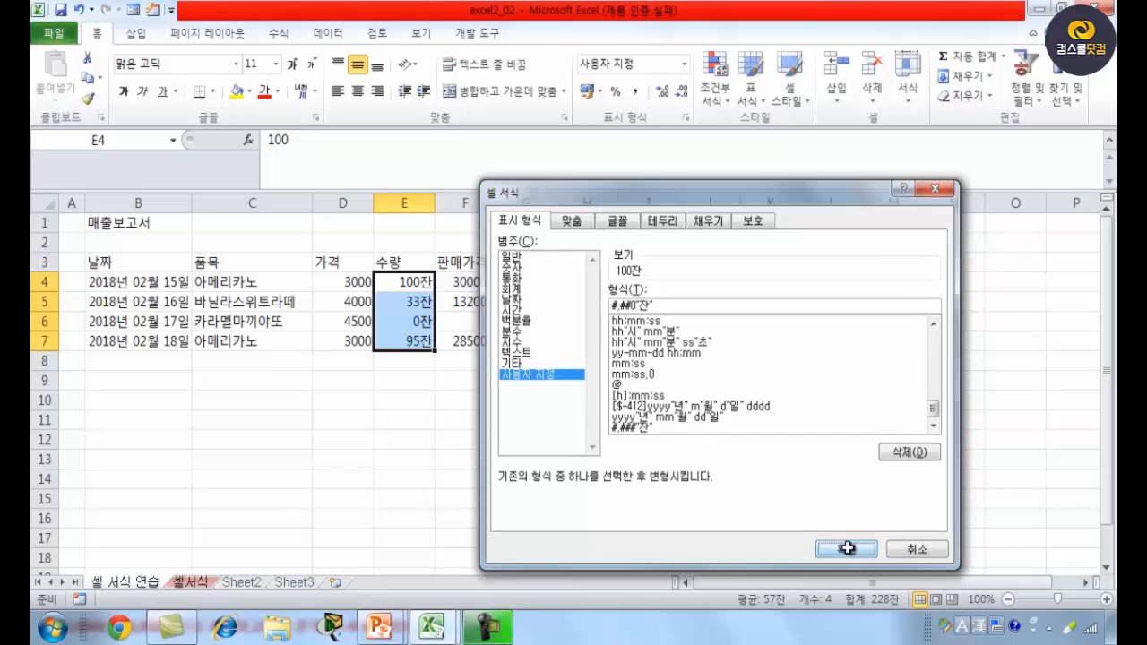
left_click(606, 462)
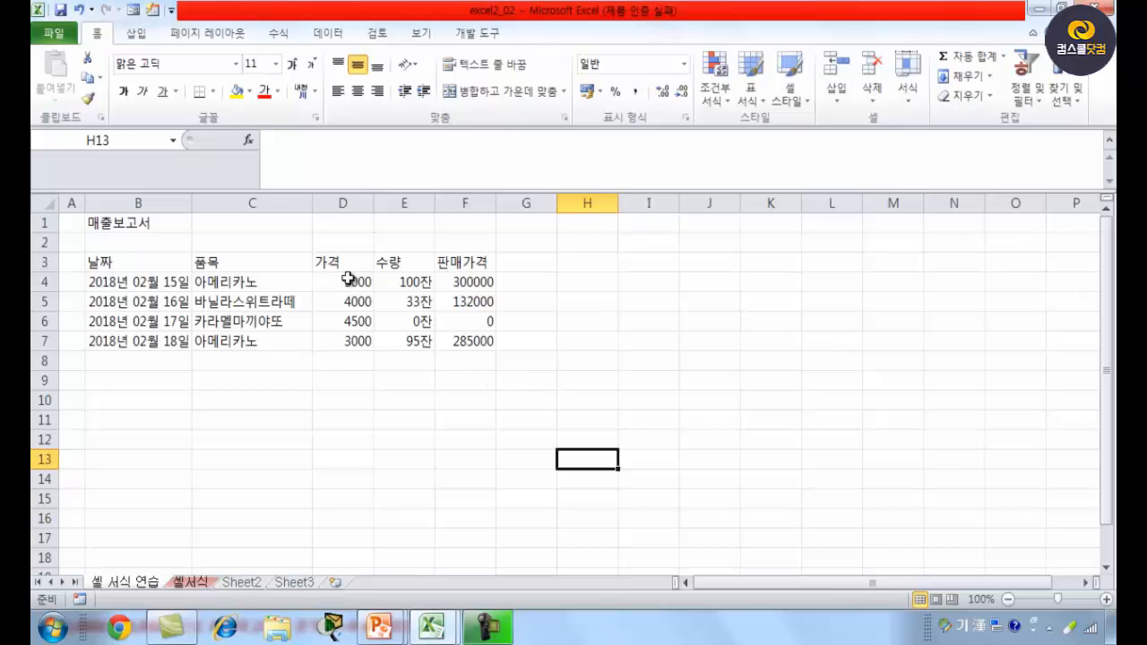
left_click_drag(348, 279, 341, 337)
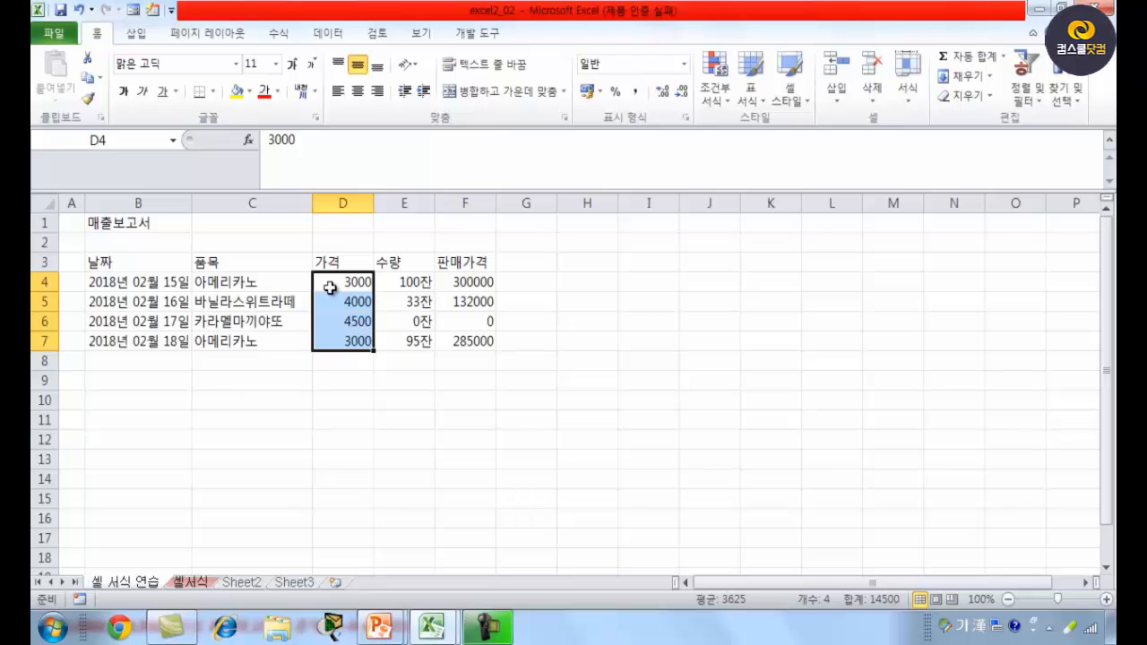
left_click(333, 283)
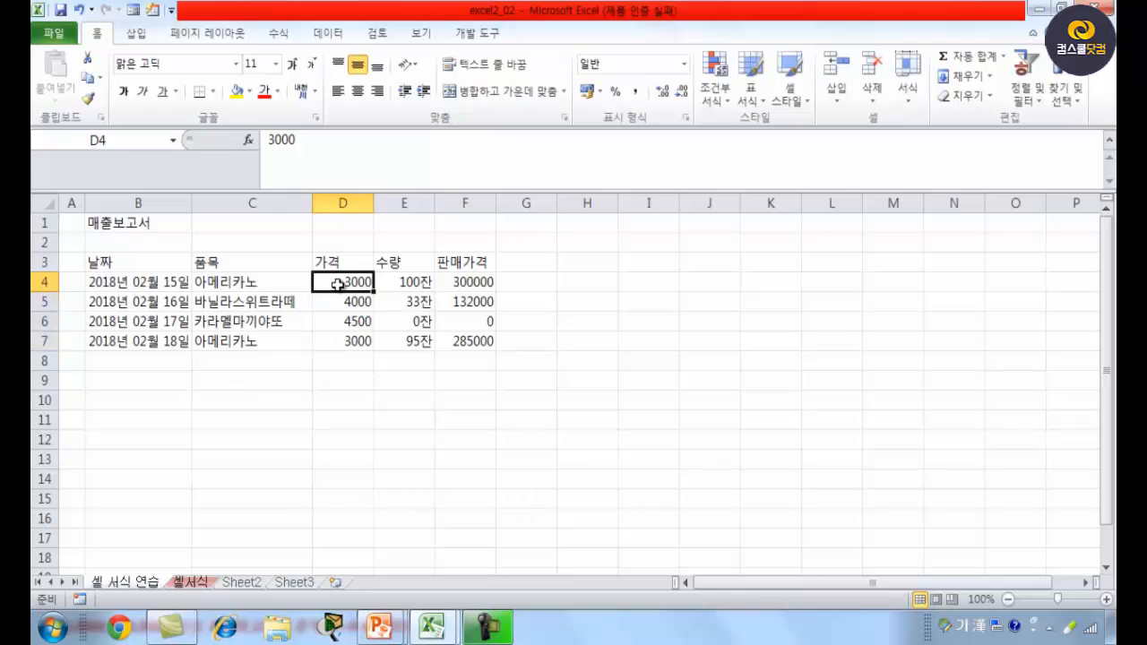
left_click_drag(337, 283, 335, 341)
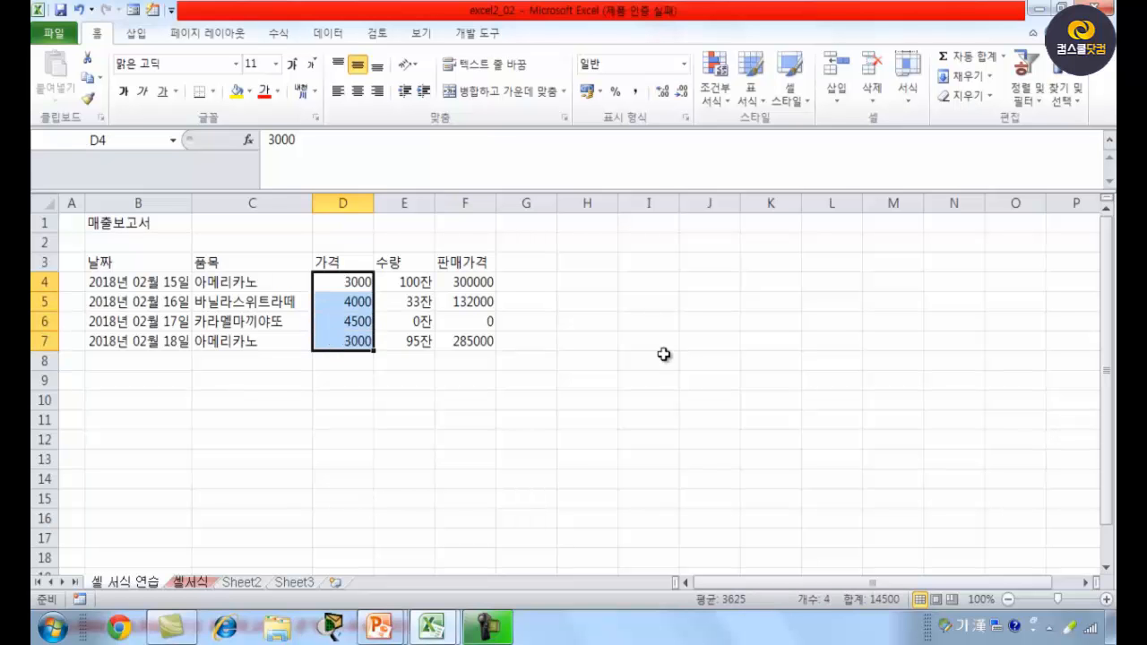
left_click(663, 355)
left_click(465, 281)
left_click_drag(465, 282, 467, 340)
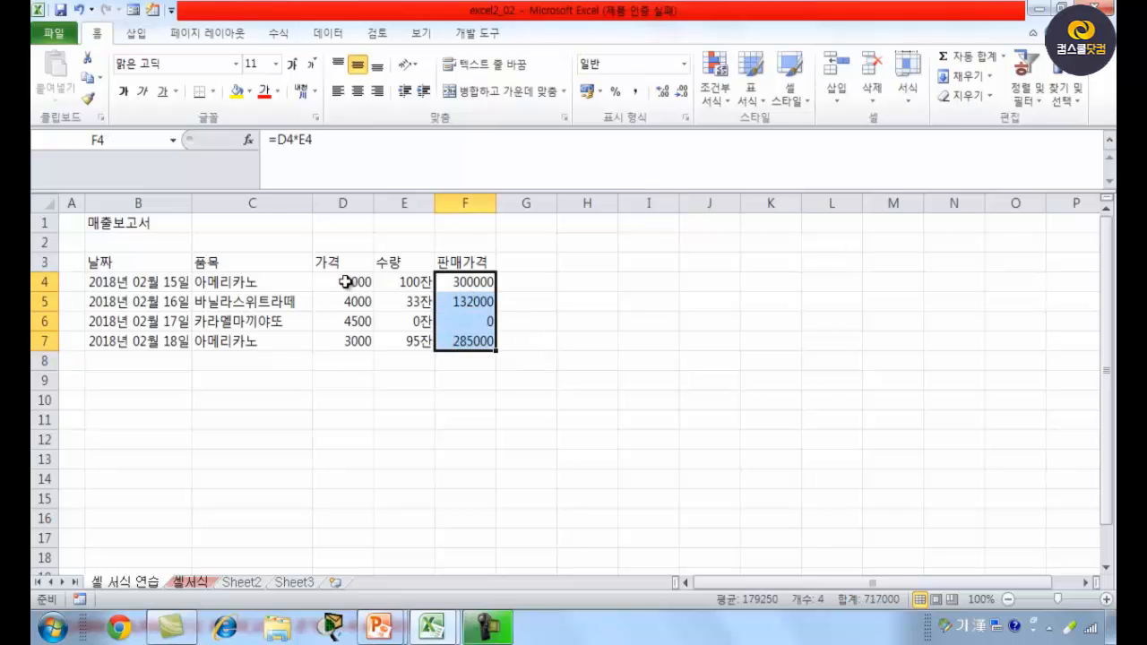
left_click_drag(346, 282, 337, 341)
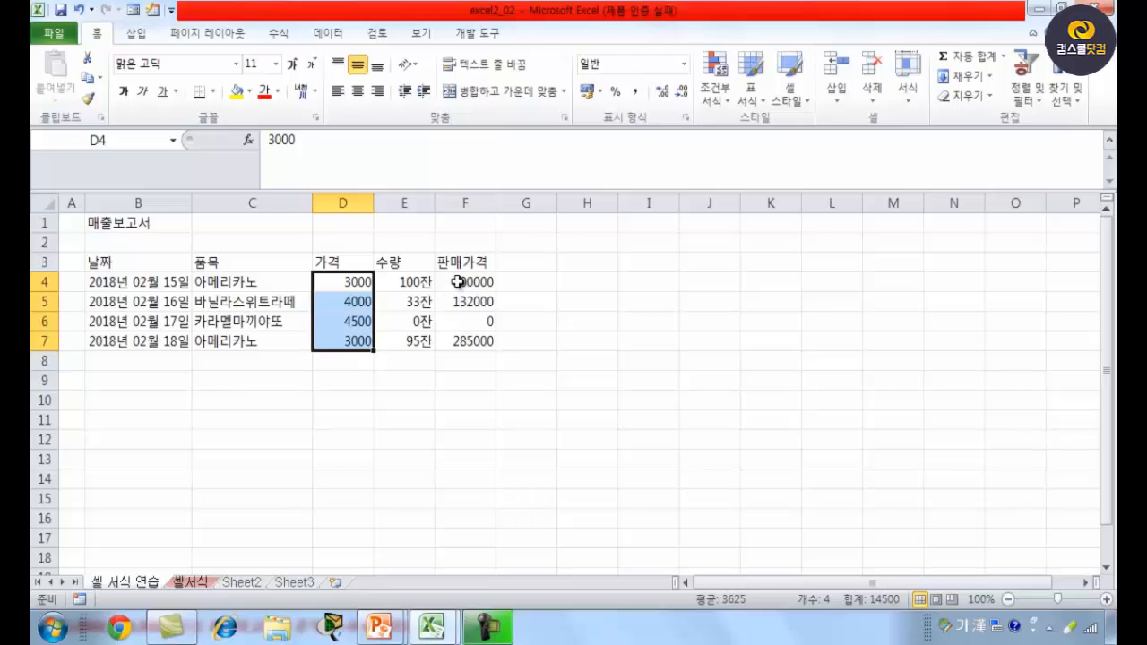
left_click_drag(449, 281, 448, 335)
left_click(578, 359)
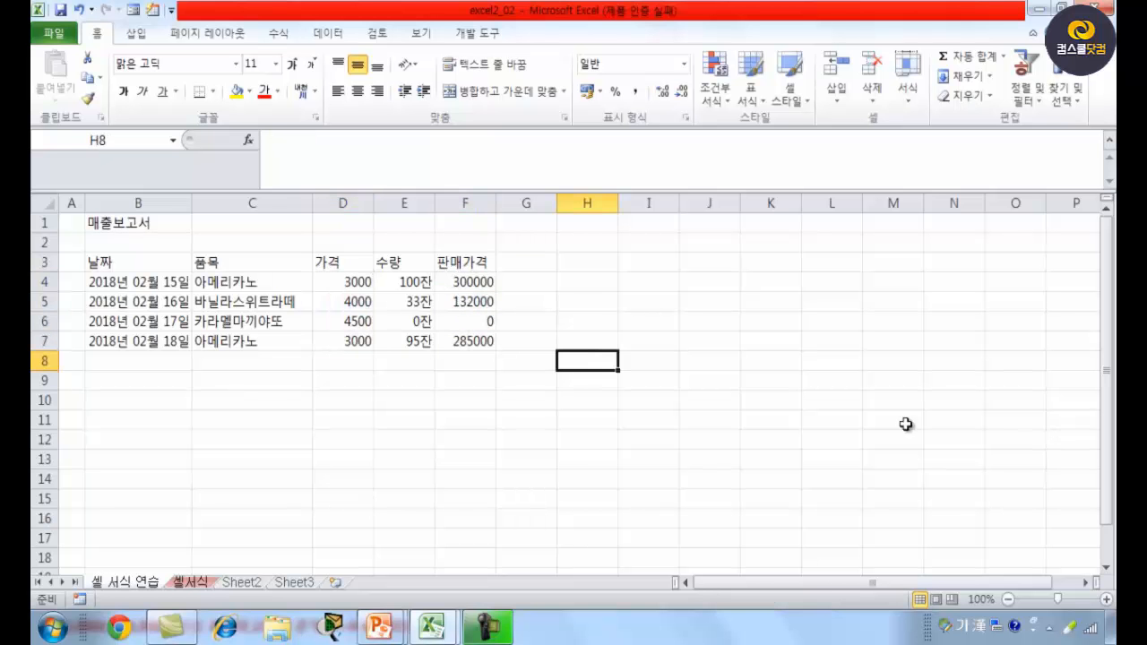
left_click_drag(359, 286, 356, 338)
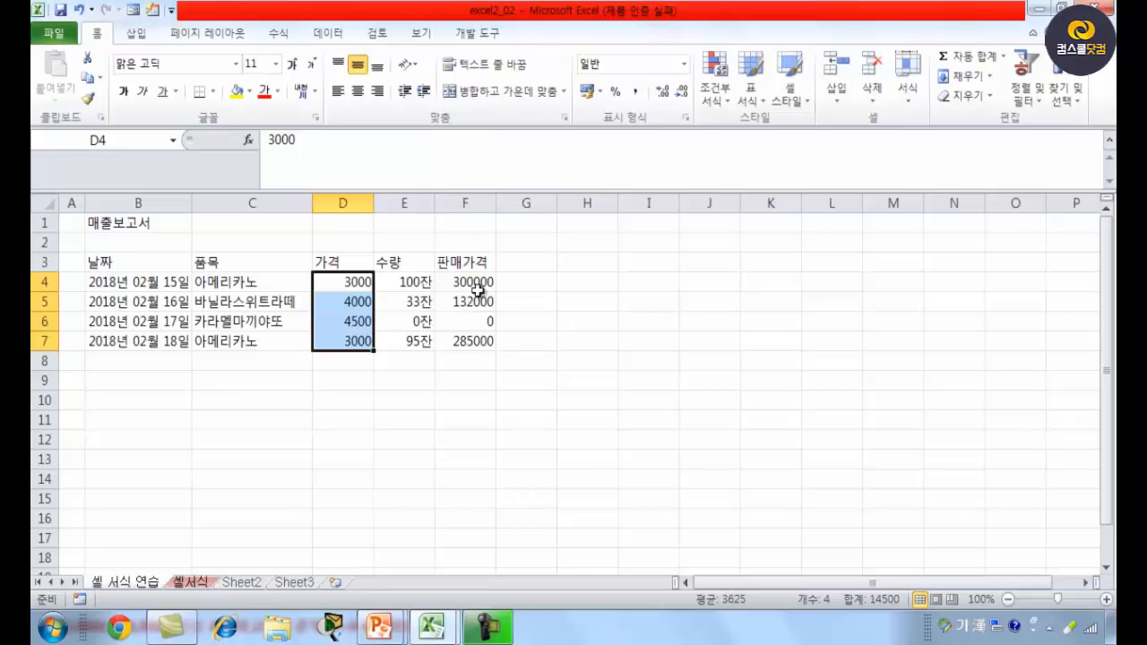
left_click_drag(463, 281, 464, 340)
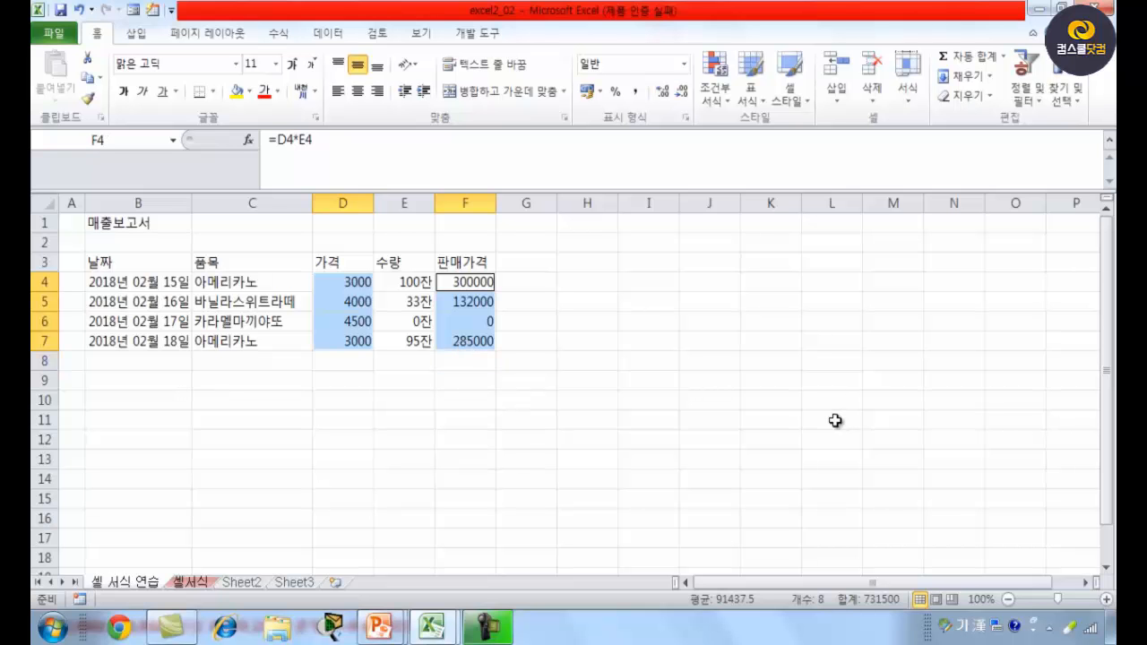
left_click(452, 441)
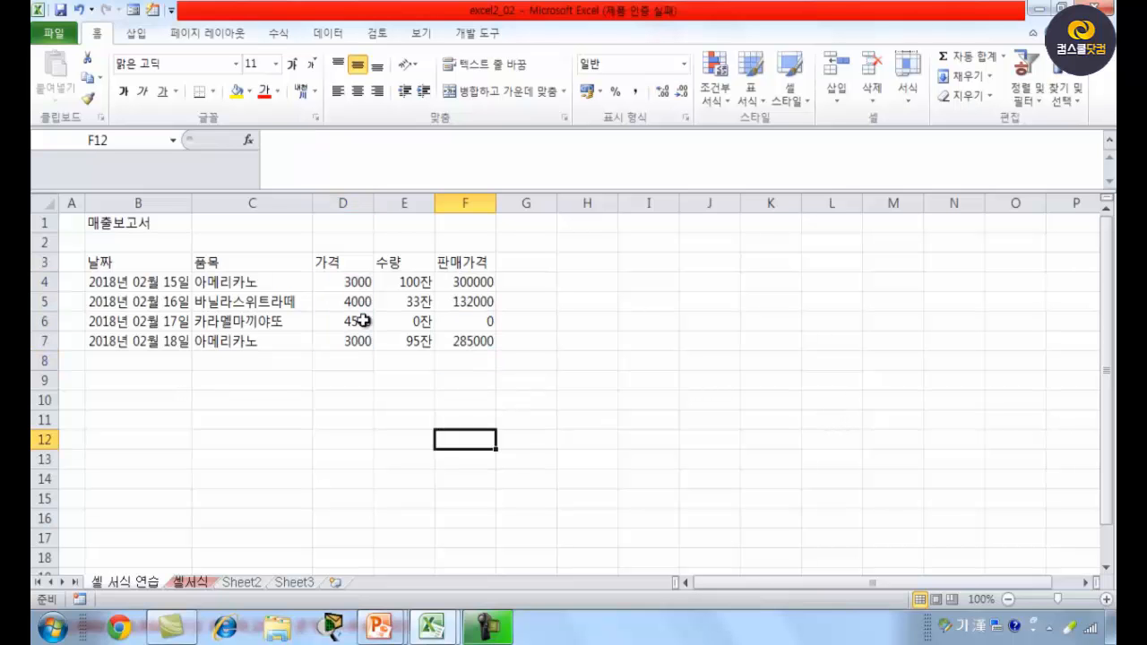
left_click_drag(344, 281, 439, 340)
left_click(481, 439)
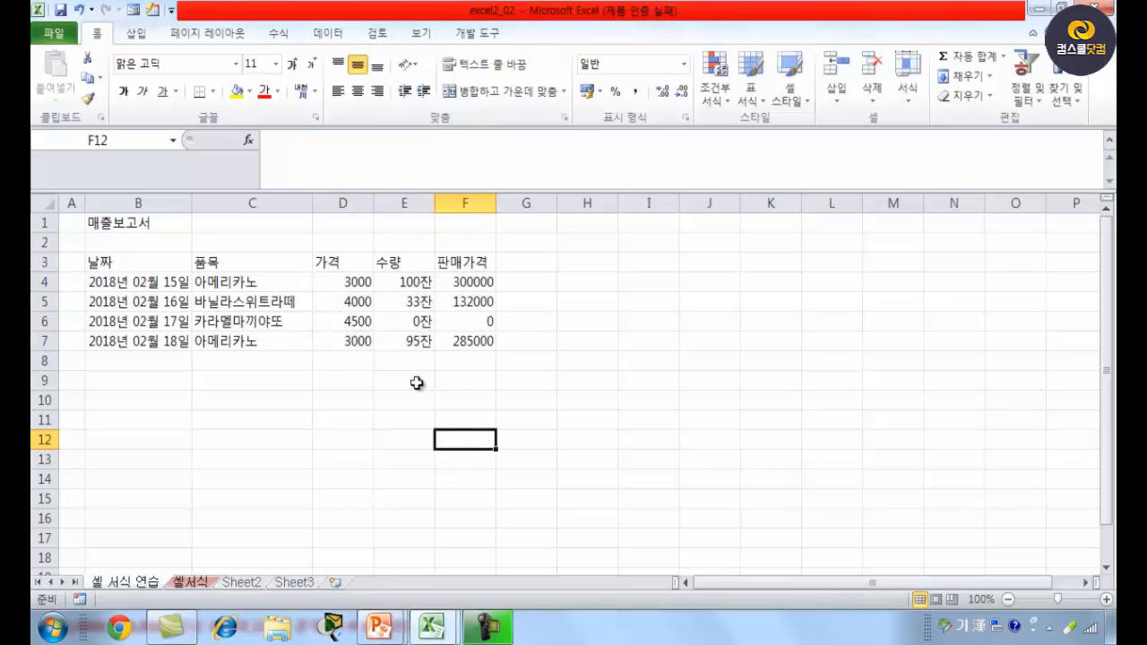
Format the prices in D4:D7 and F4:F7 together as numbers (숫자) with the 1000 separator enabled.
left_click(346, 280)
left_click_drag(345, 280, 331, 341)
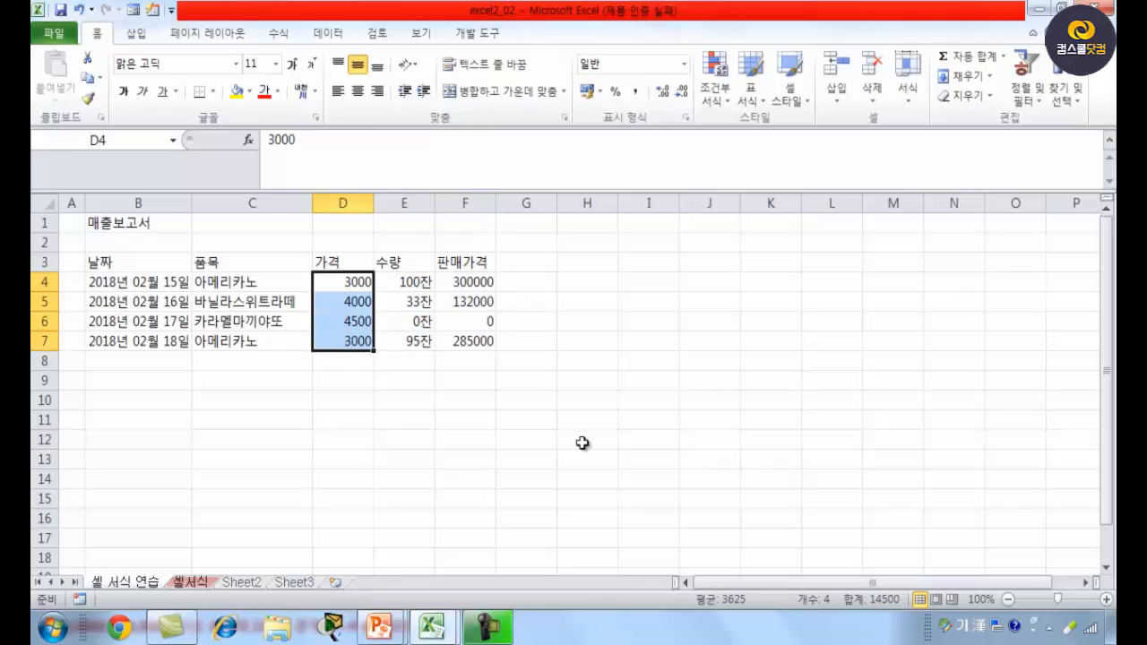
left_click_drag(466, 281, 461, 340, "ctrl")
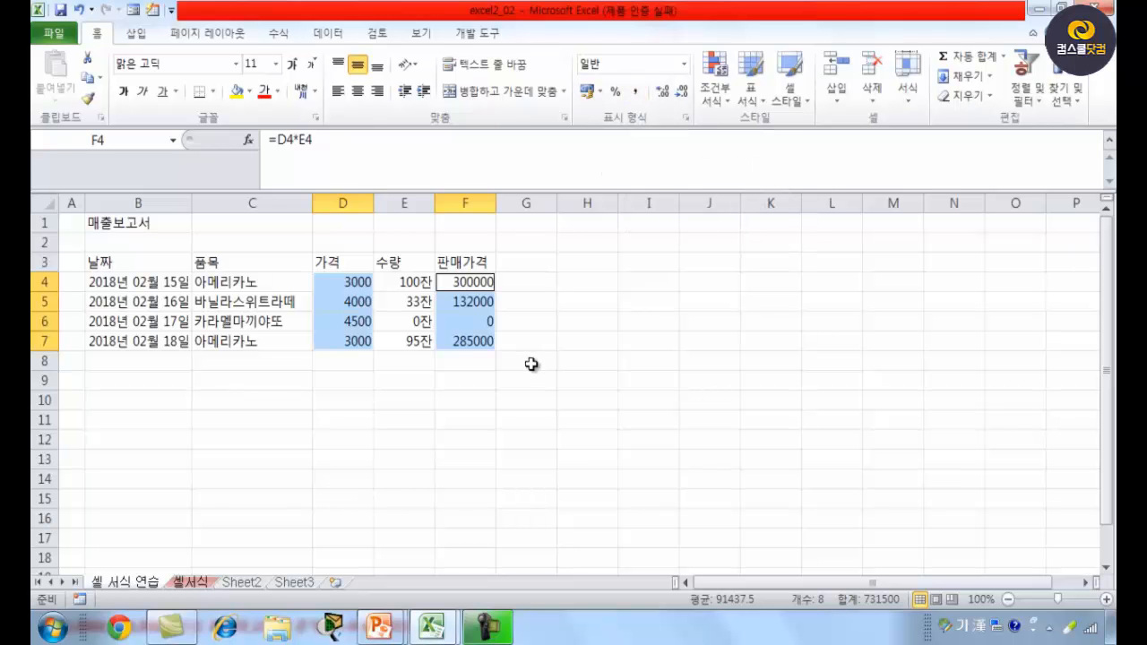
key("ctrl+1")
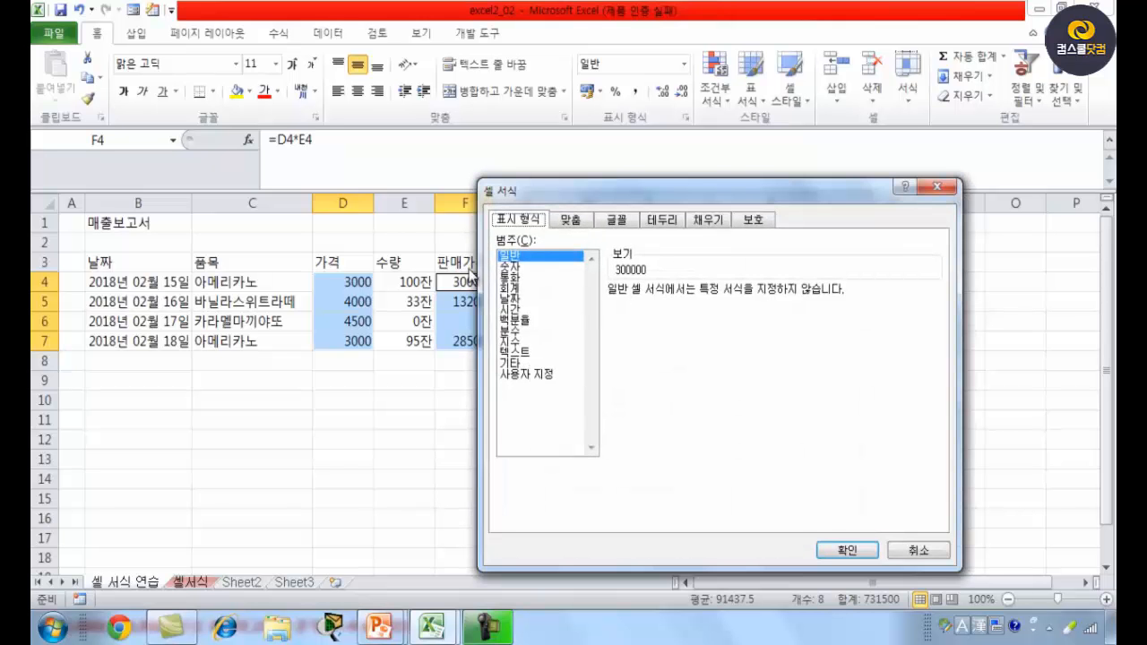
left_click(511, 266)
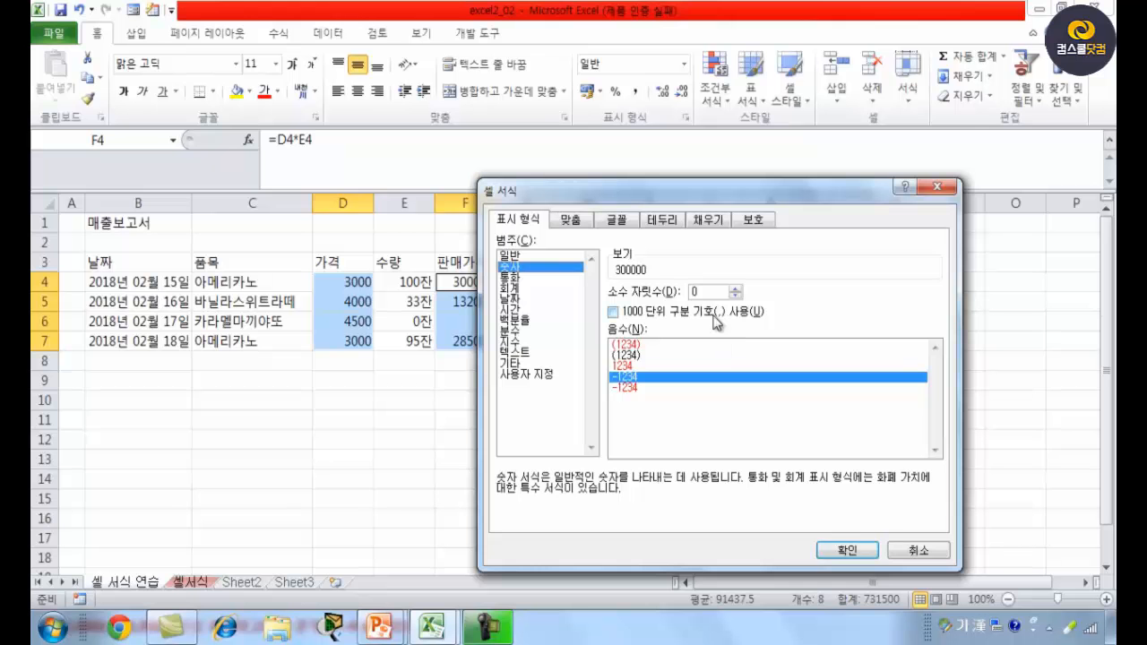
left_click(613, 312)
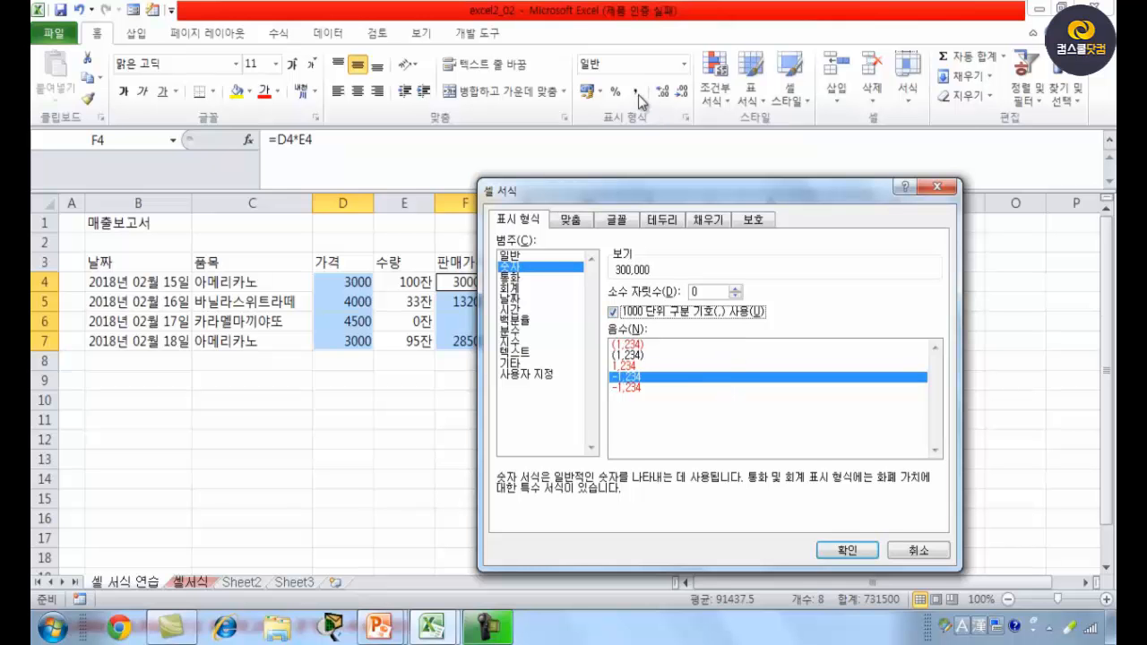
left_click(837, 554)
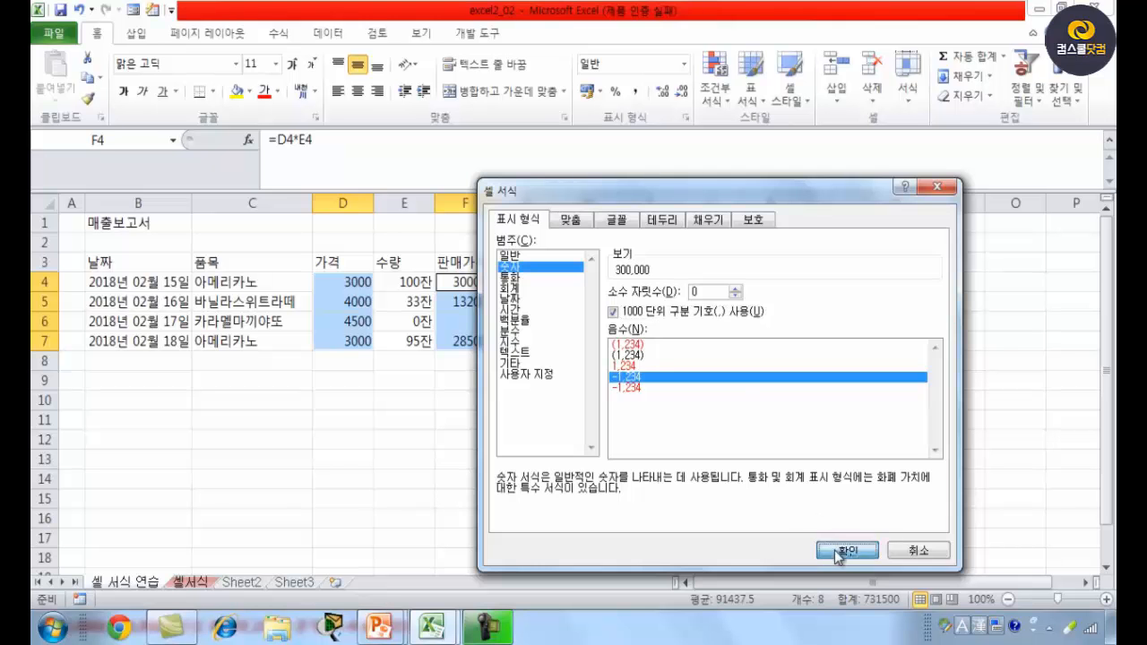
left_click(615, 463)
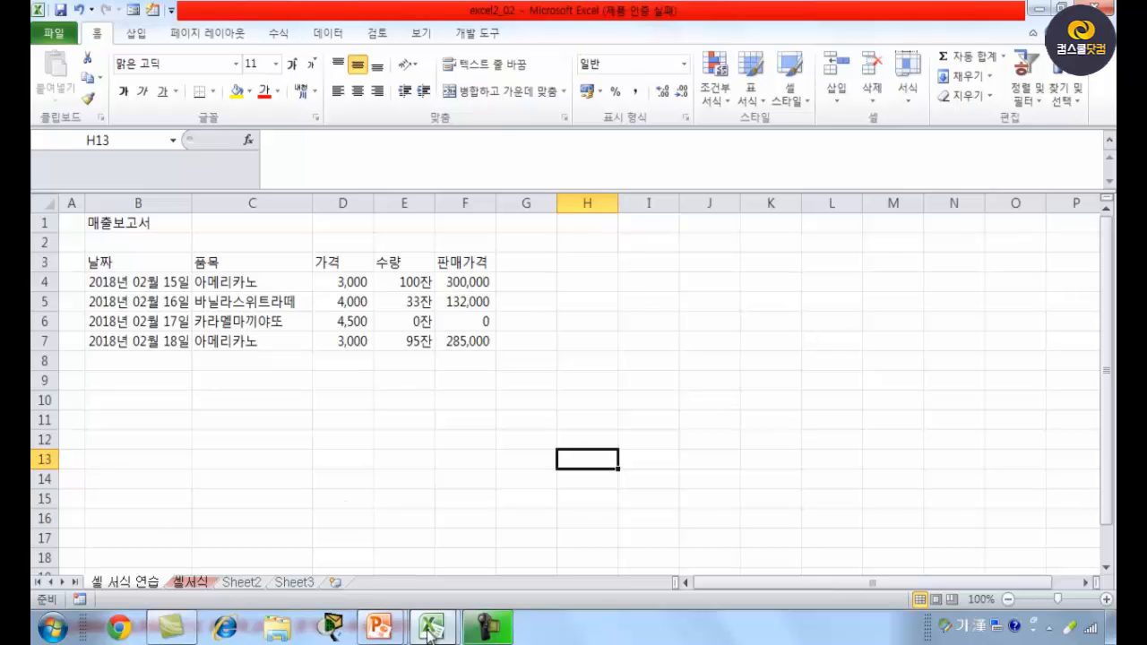
Convert the word 매출 in the title cell B1 to the Hanja 賣出 and commit the cell.
left_click(207, 421)
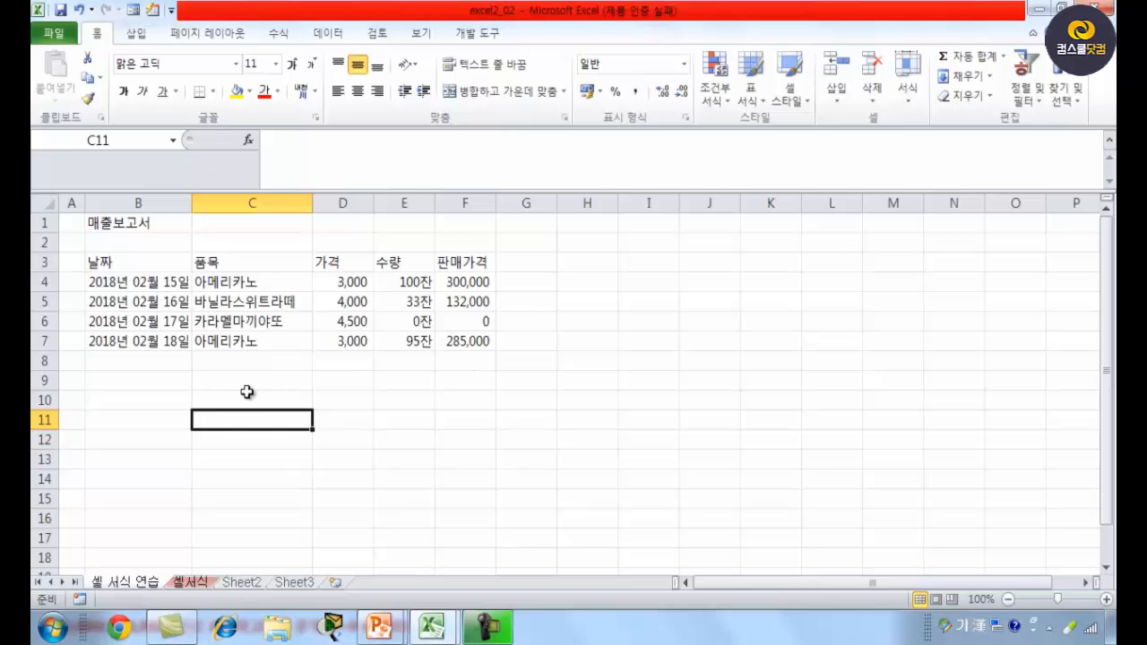
left_click(122, 226)
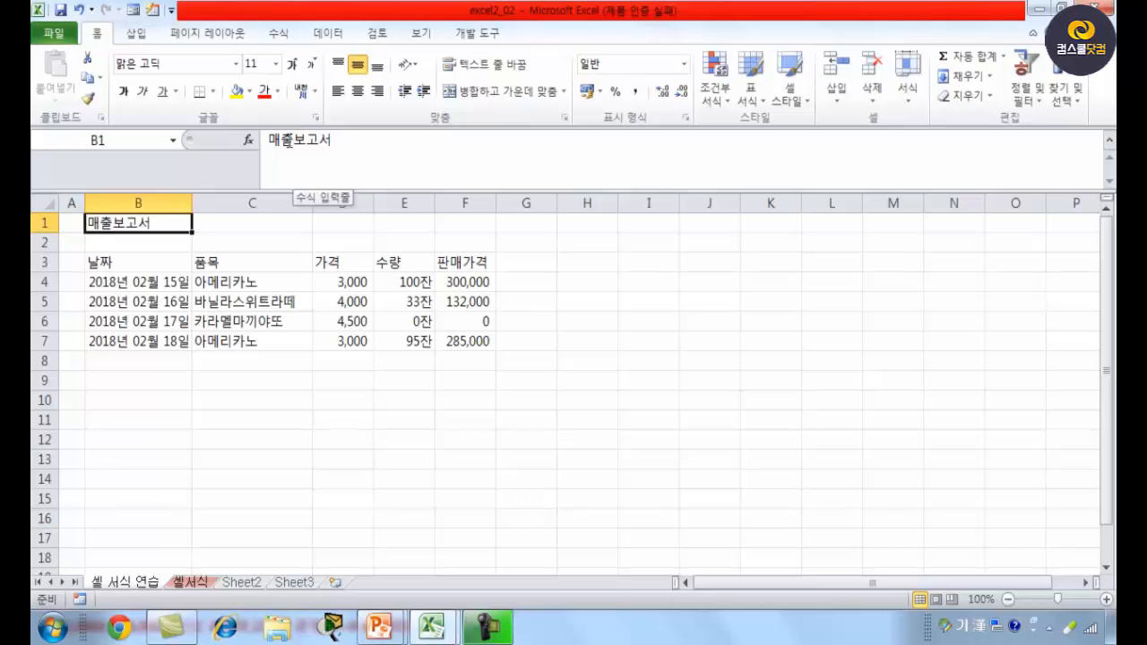
left_click_drag(269, 139, 293, 140)
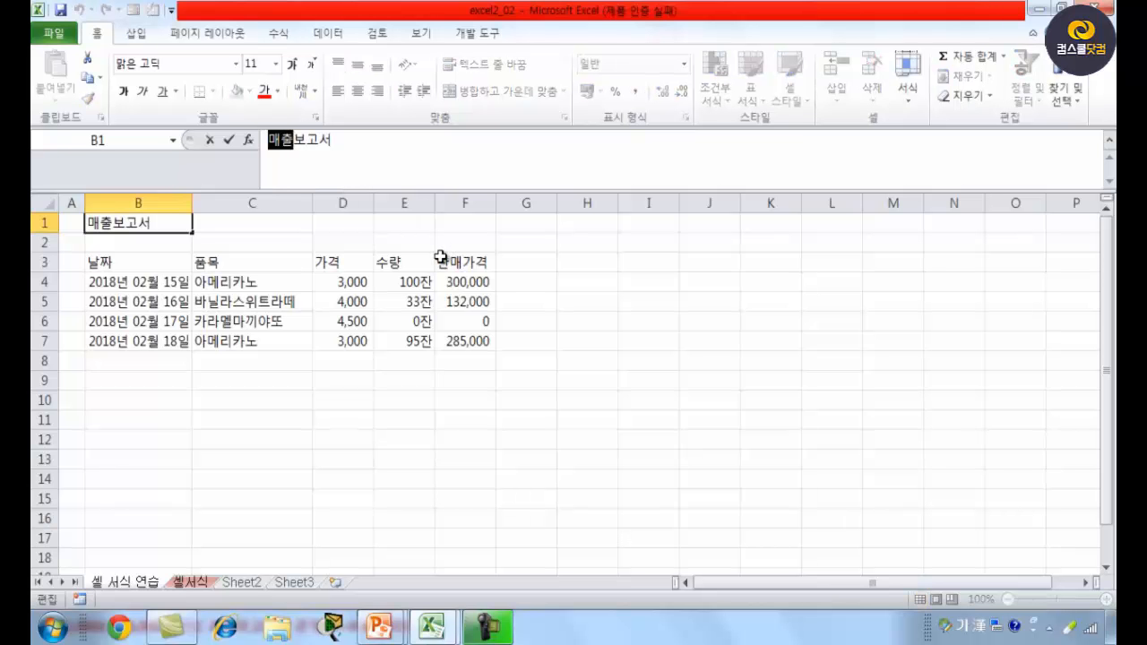
key("Hangul_Hanja")
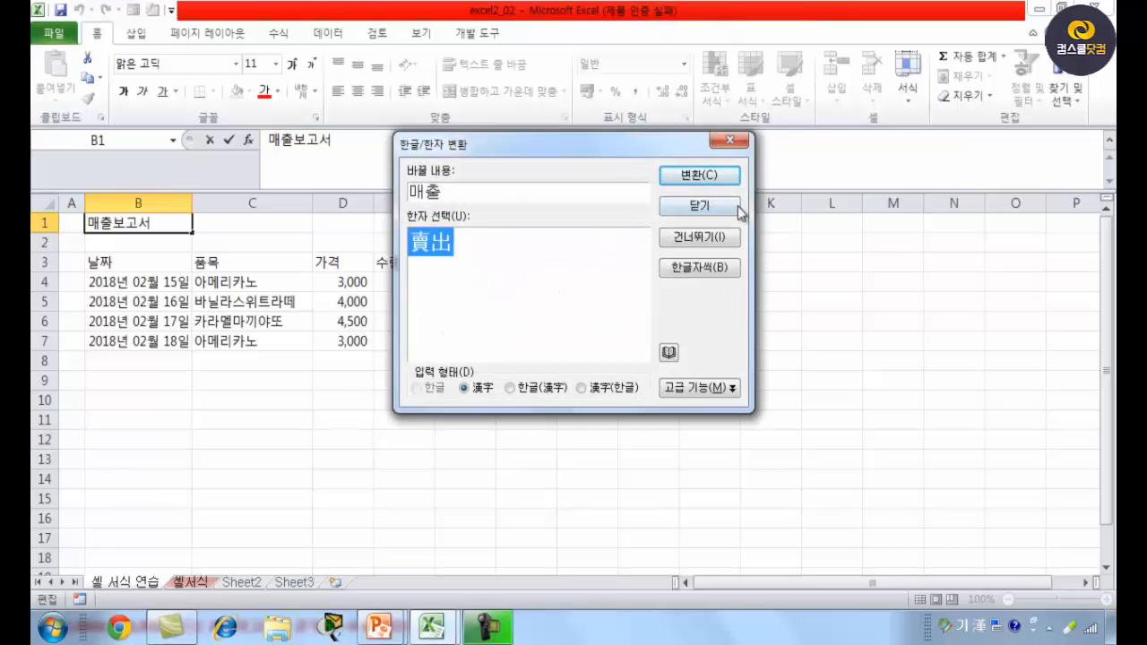
left_click(697, 175)
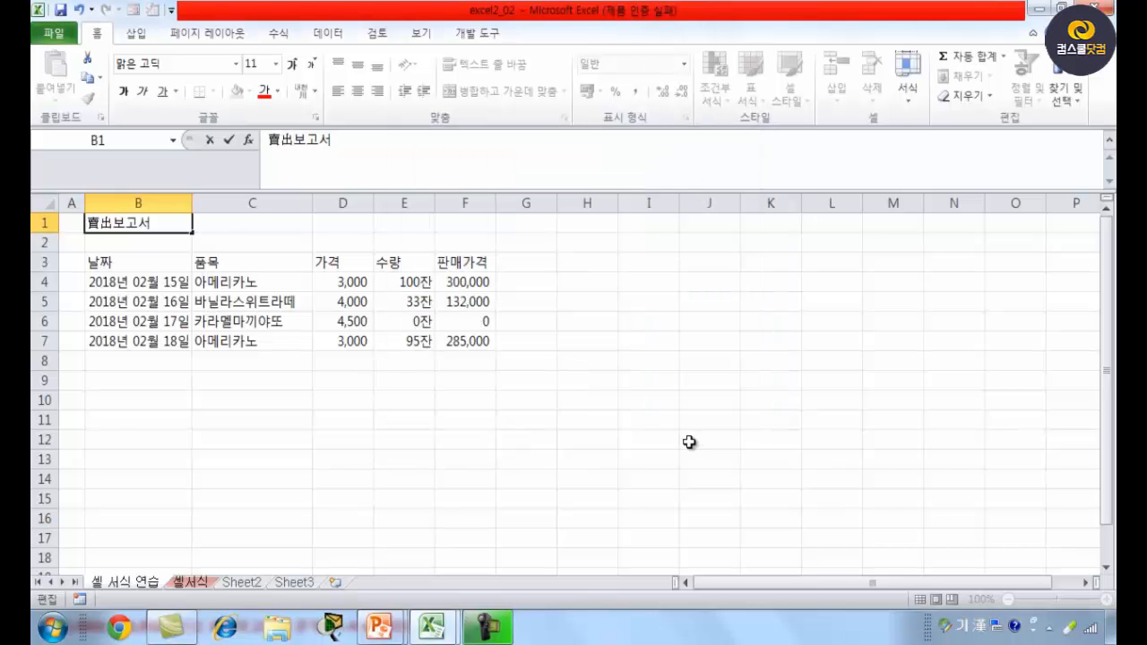
key("Return")
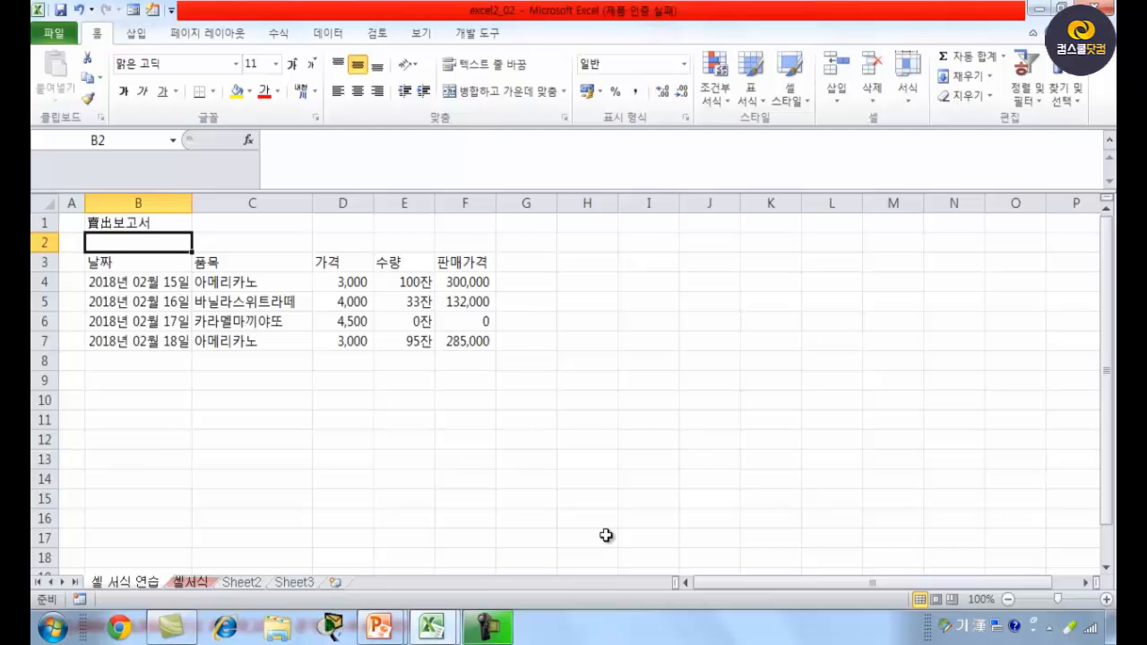
Switch to the PowerPoint slide show and advance to the slide with the 셀 서식 작업 예제 instructions.
mouse_move(381, 634)
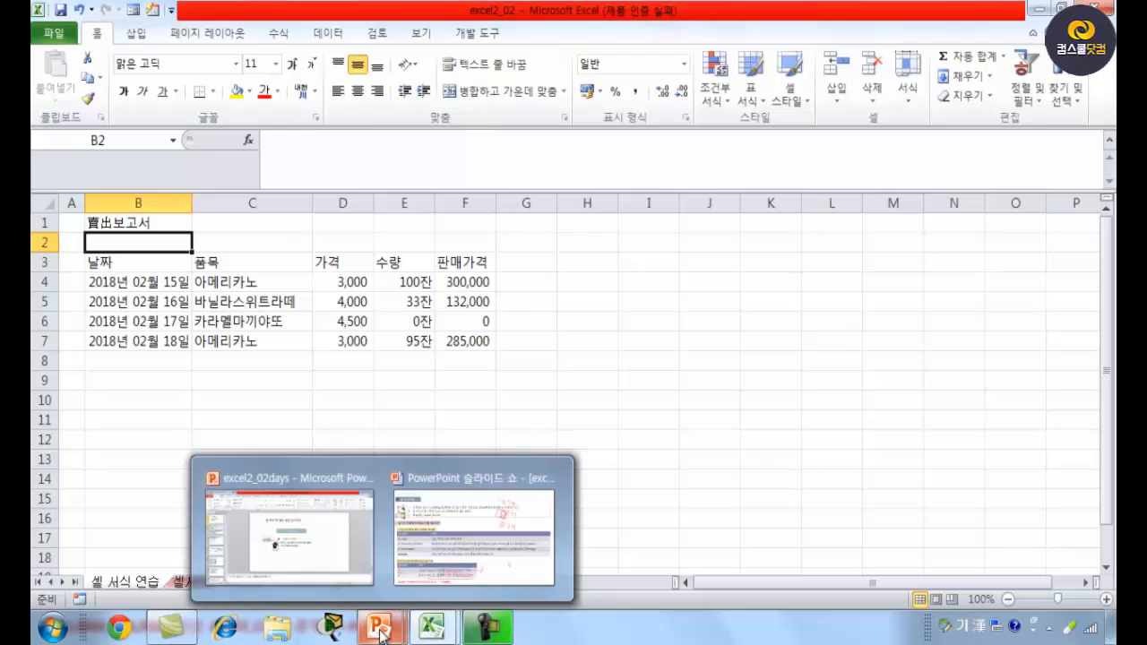
left_click(473, 528)
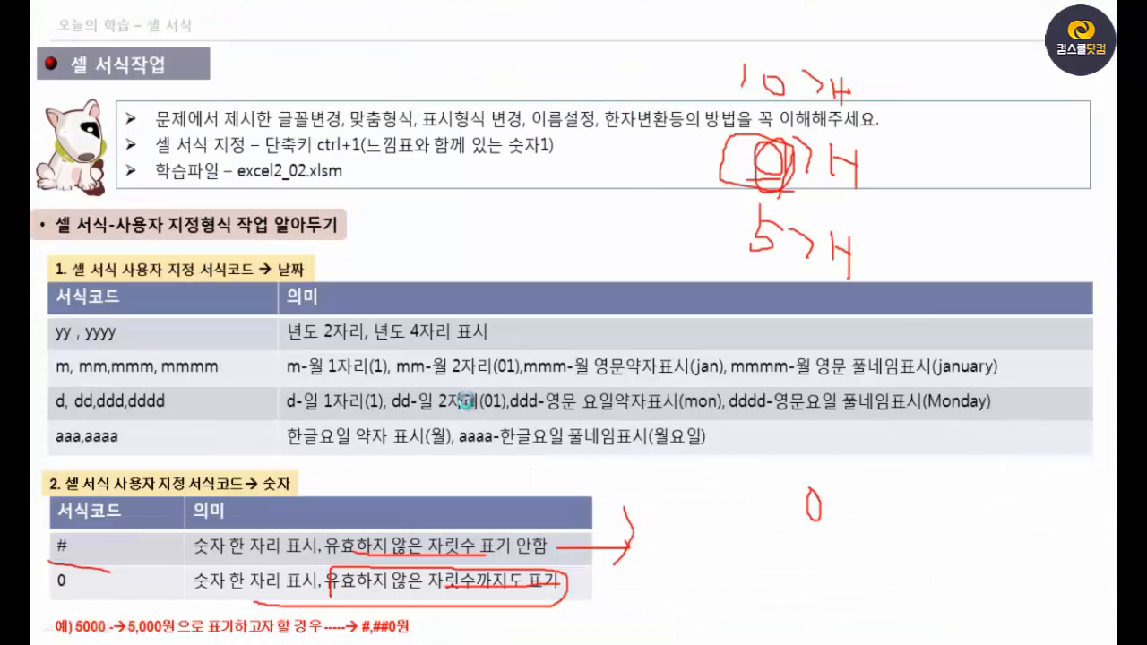
key("Right")
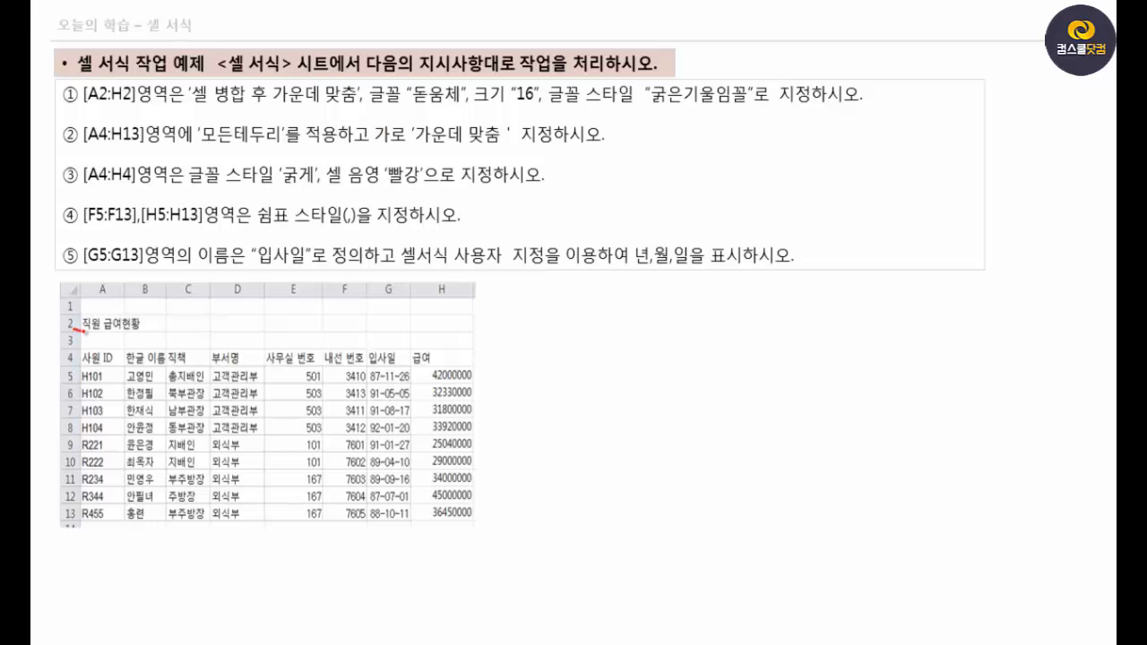
Mark instruction ① in red ink: circle the title row, underline the merge, 돋움체 and 16 requirements, and circle 굵은기울임꼴.
mouse_move(85, 332)
left_mouse_down()
mouse_move(175, 344)
mouse_move(482, 346)
mouse_move(437, 312)
mouse_move(281, 302)
mouse_move(135, 296)
mouse_move(82, 327)
left_mouse_up()
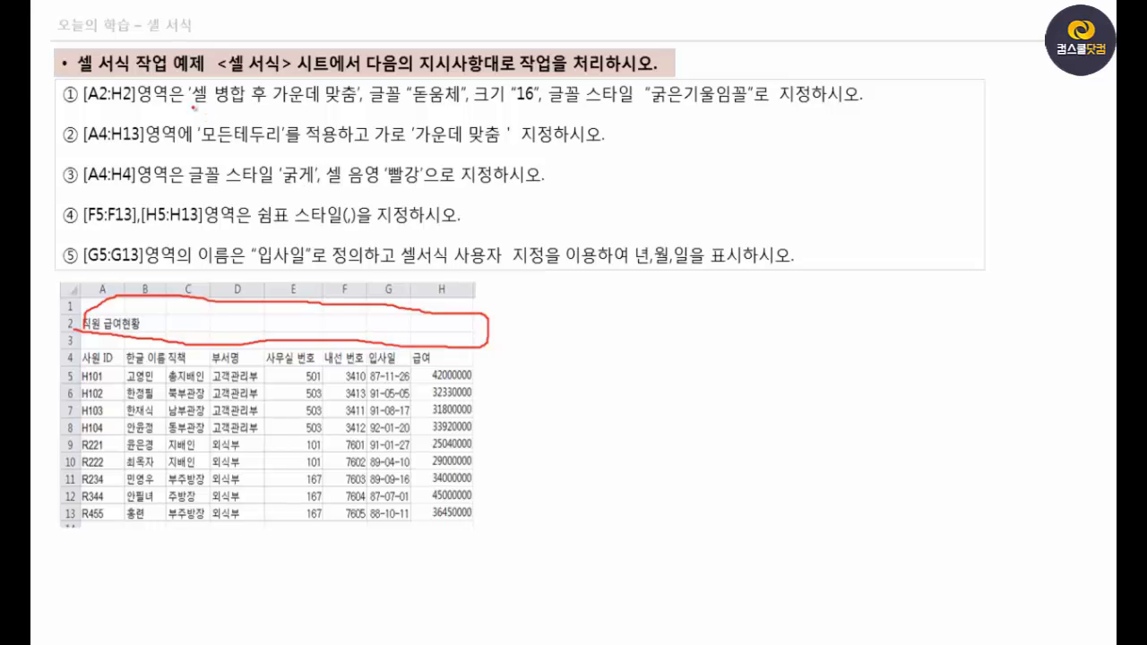
left_click_drag(193, 104, 340, 107)
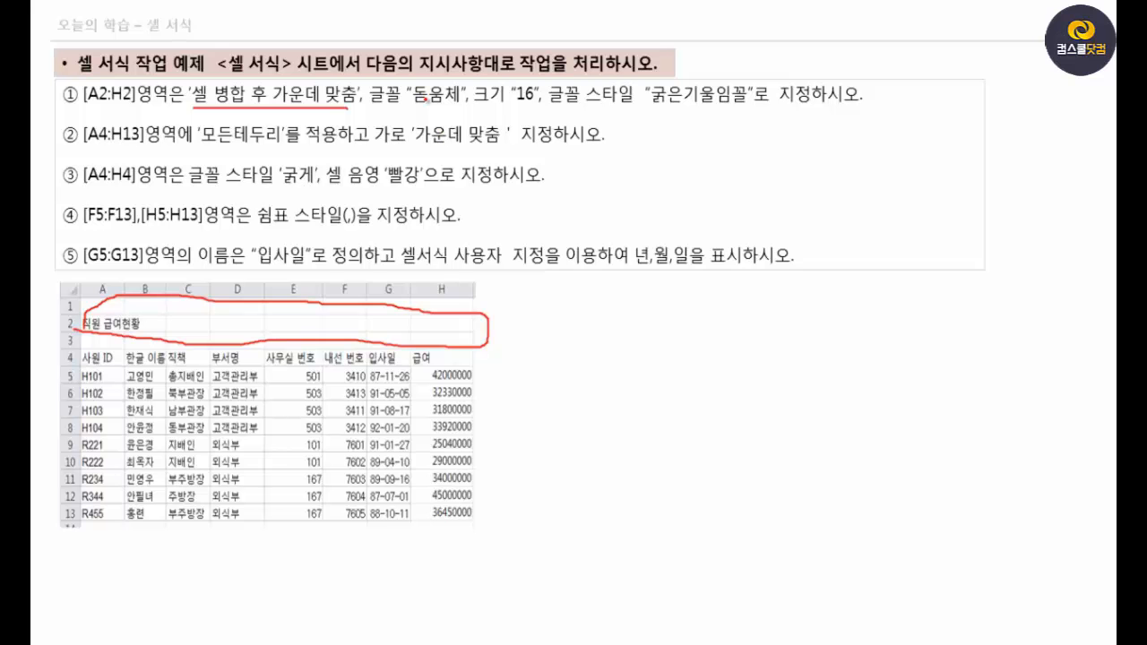
mouse_move(423, 100)
left_mouse_down()
mouse_move(679, 116)
mouse_move(748, 90)
mouse_move(646, 117)
left_mouse_up()
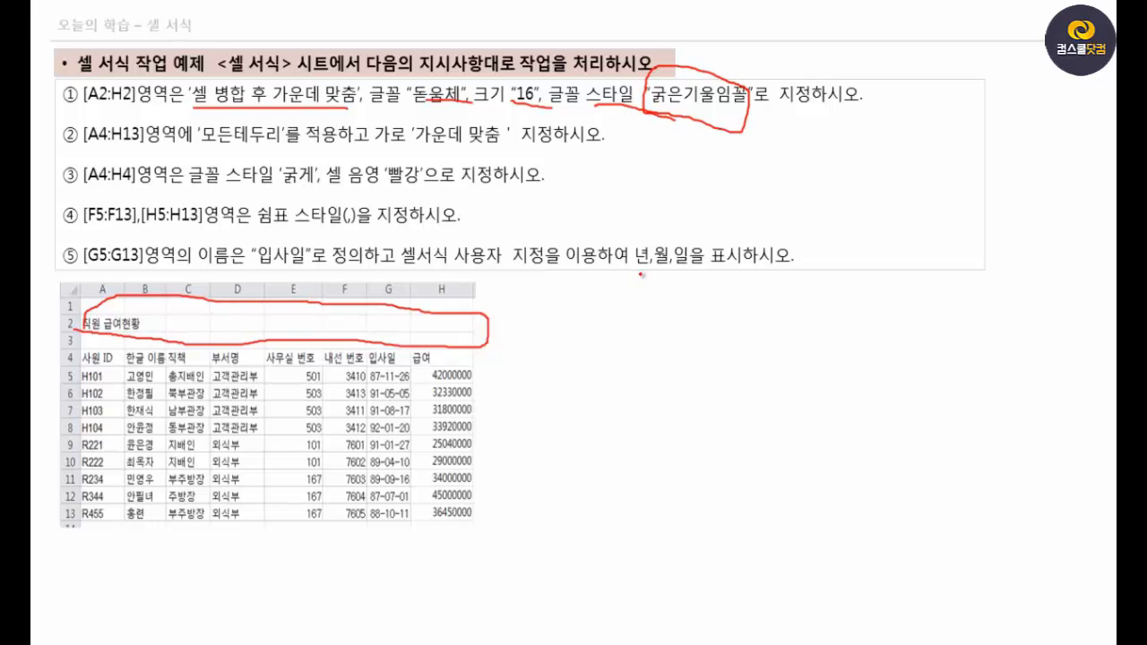
Switch from the slide show to the excel2_02 workbook in Excel and open the 셀서식 sheet.
right_click(563, 321)
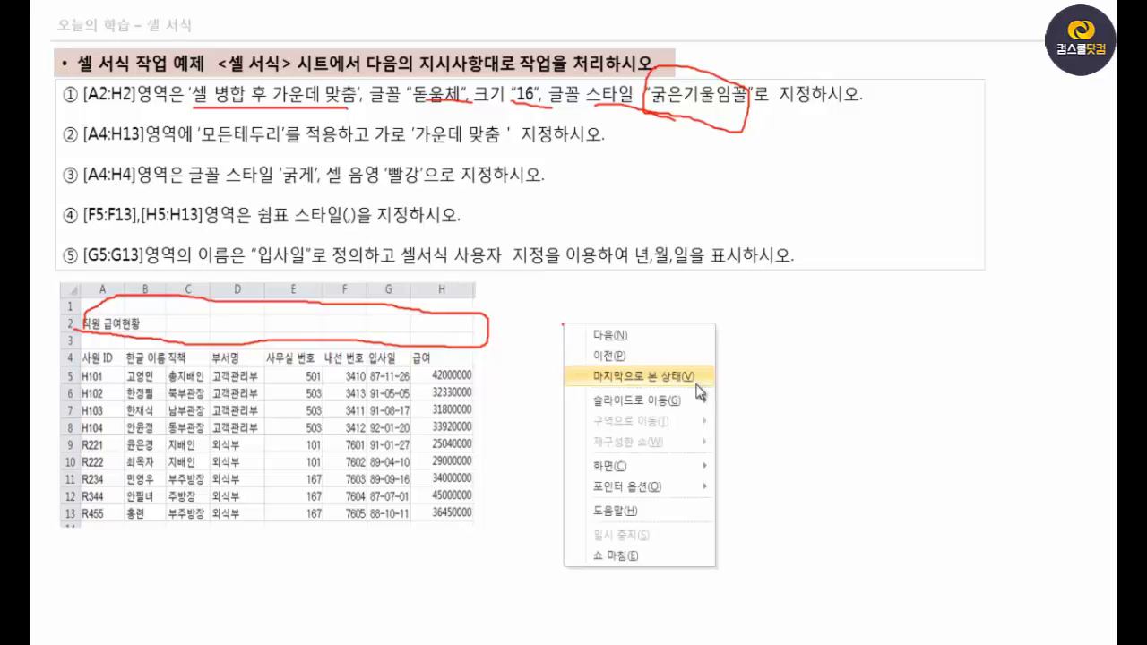
mouse_move(639, 462)
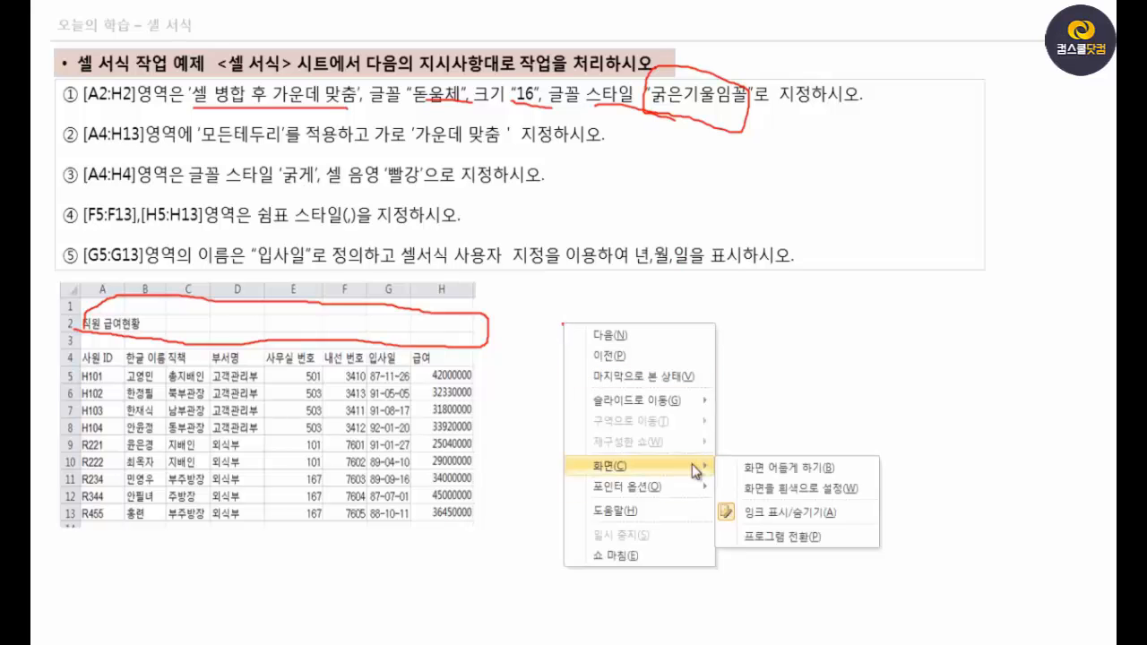
left_click(781, 533)
mouse_move(429, 632)
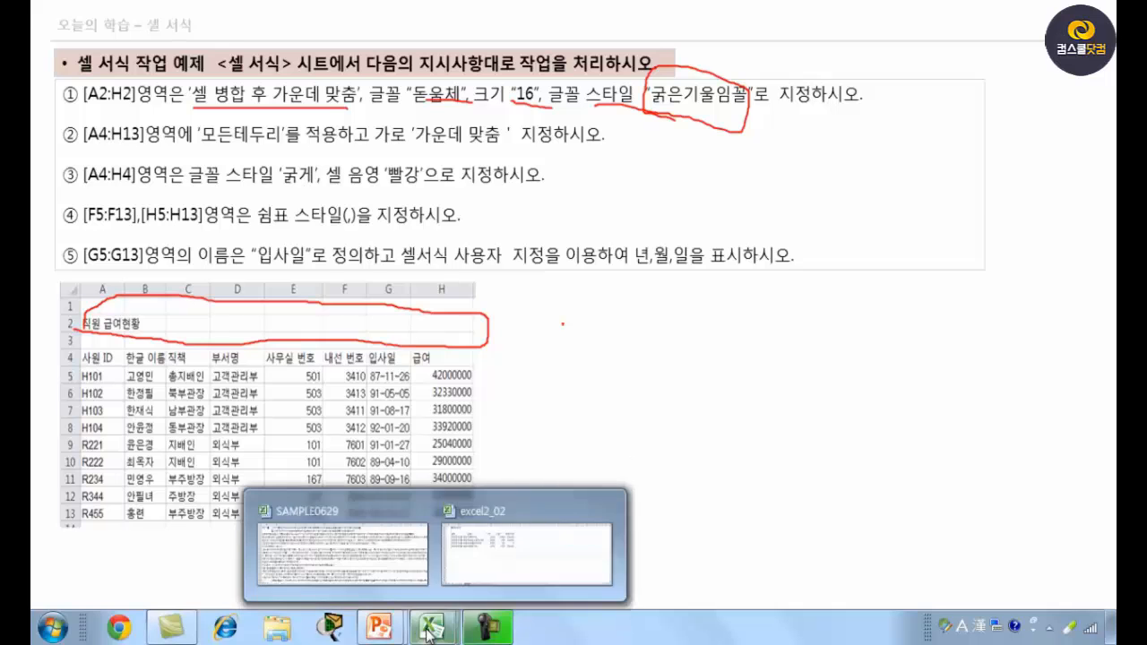
left_click(483, 574)
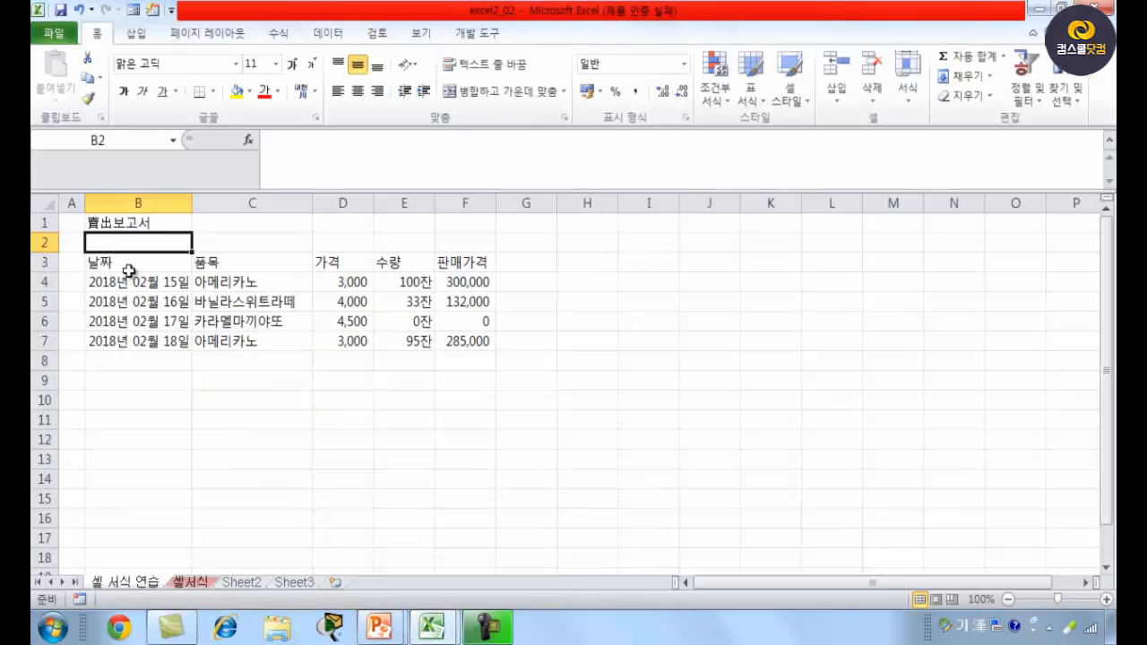
left_click(195, 584)
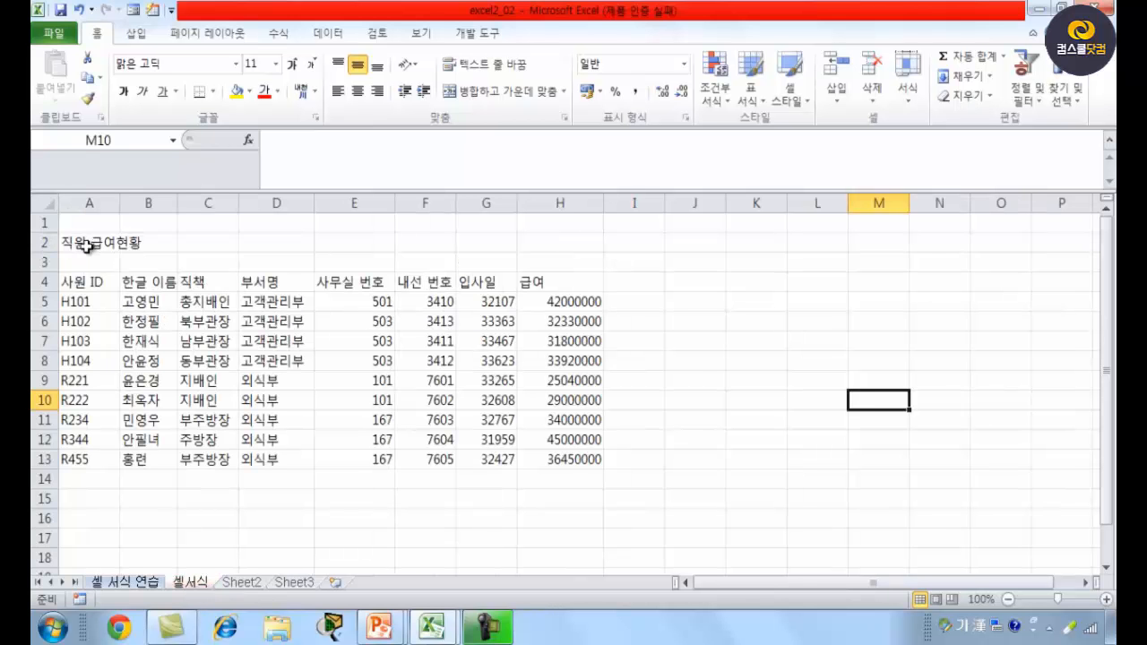
In the cell format settings for A2:H2, enable 셀 병합 and set the horizontal alignment to 가운데.
left_click_drag(85, 246, 571, 263)
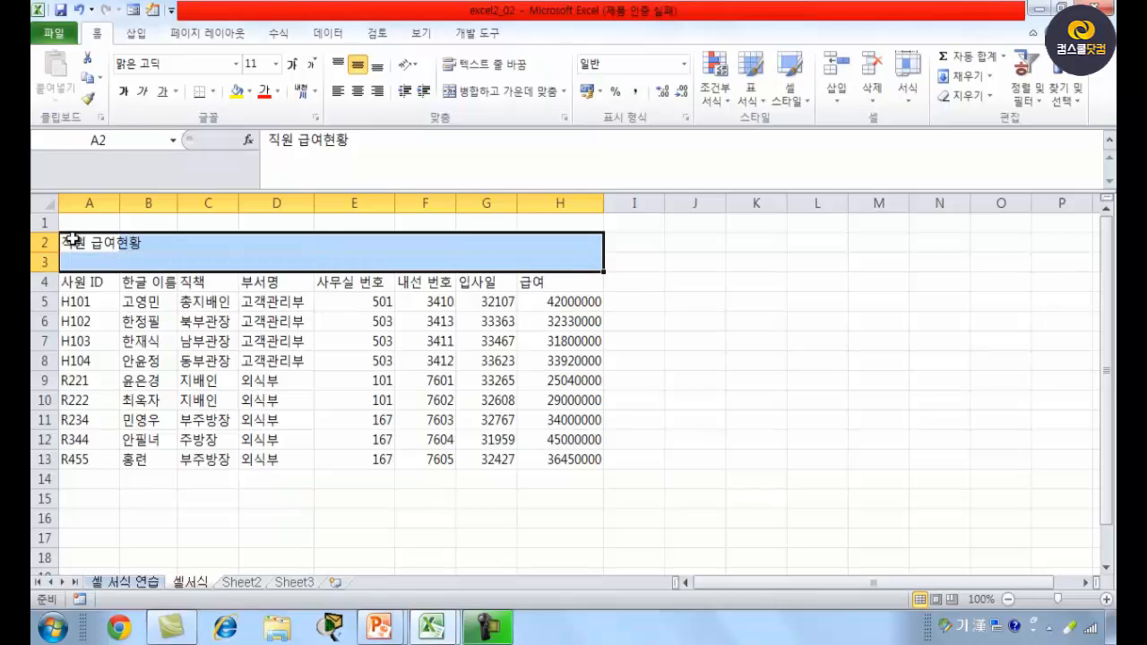
left_click_drag(72, 237, 551, 249)
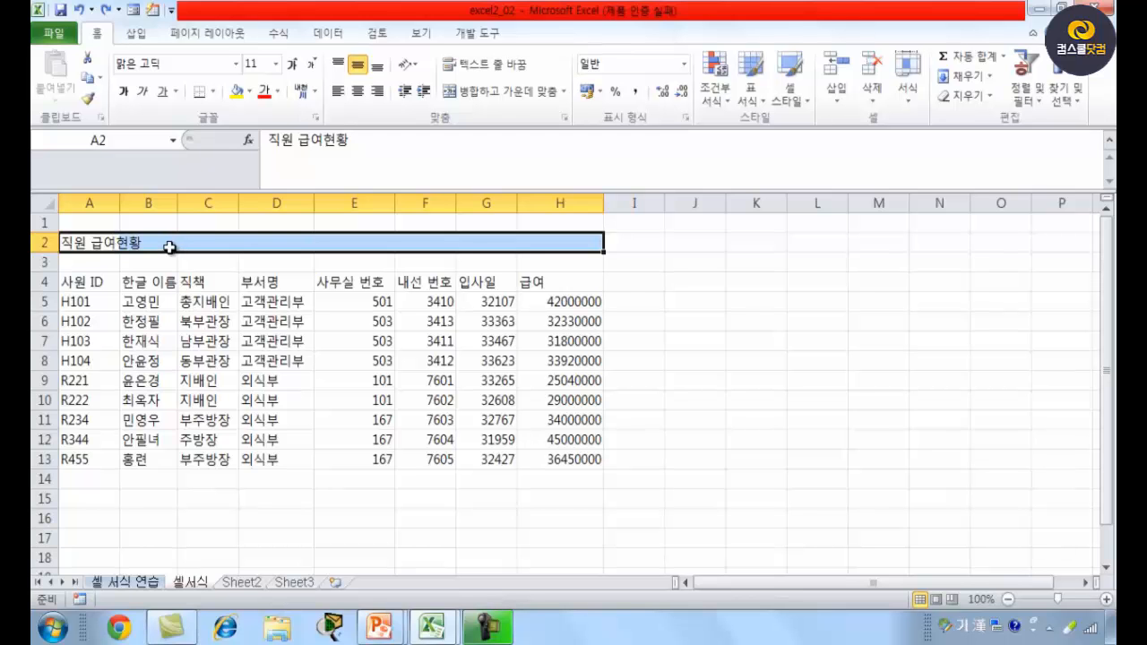
key("ctrl+1")
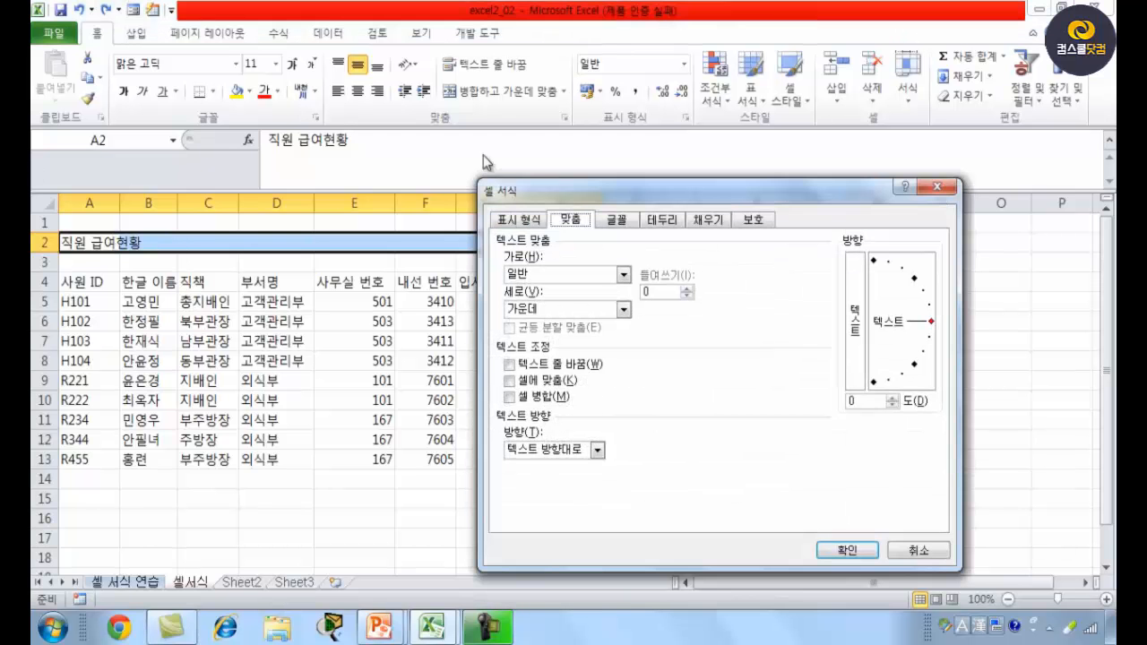
left_click_drag(541, 192, 449, 177)
left_click(434, 205)
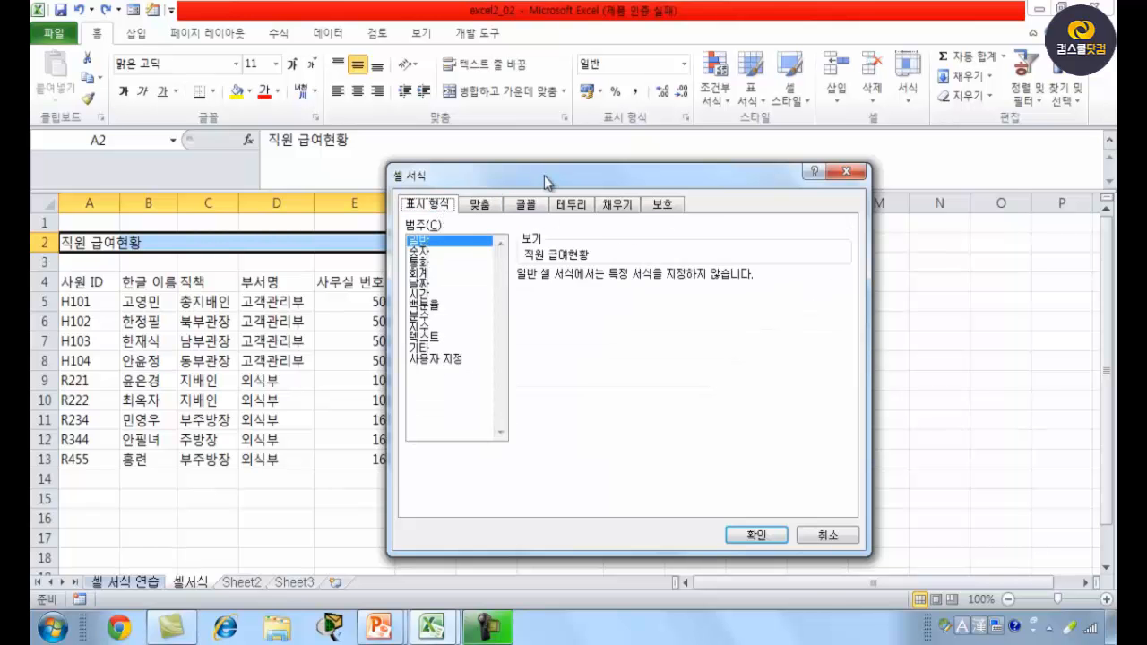
left_click_drag(544, 175, 638, 196)
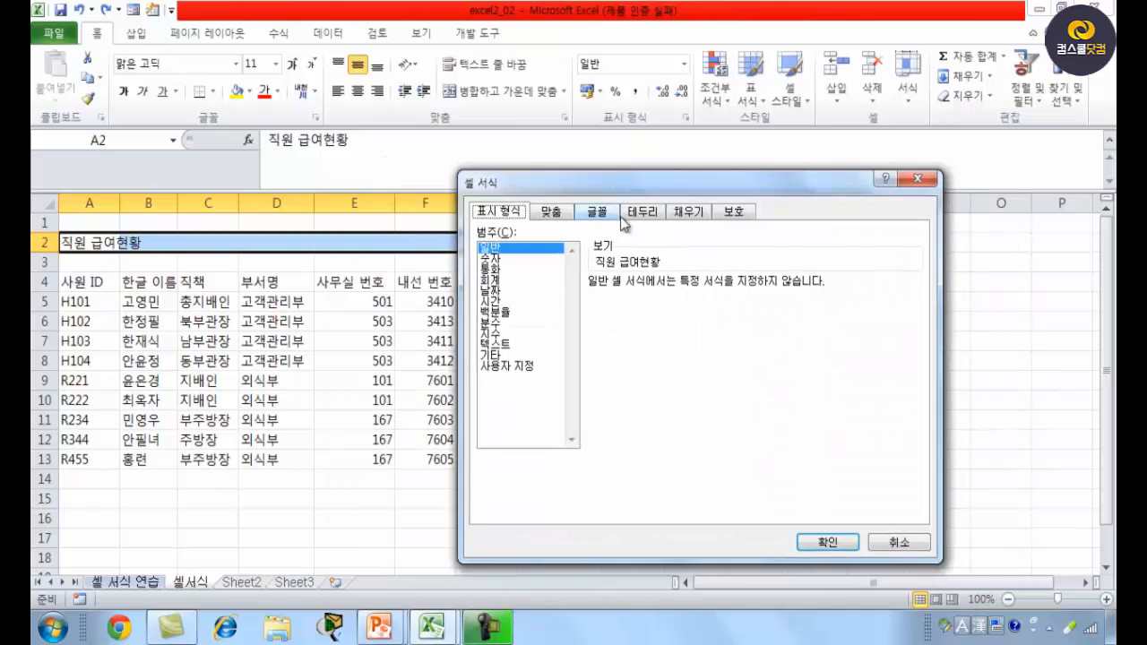
left_click(550, 215)
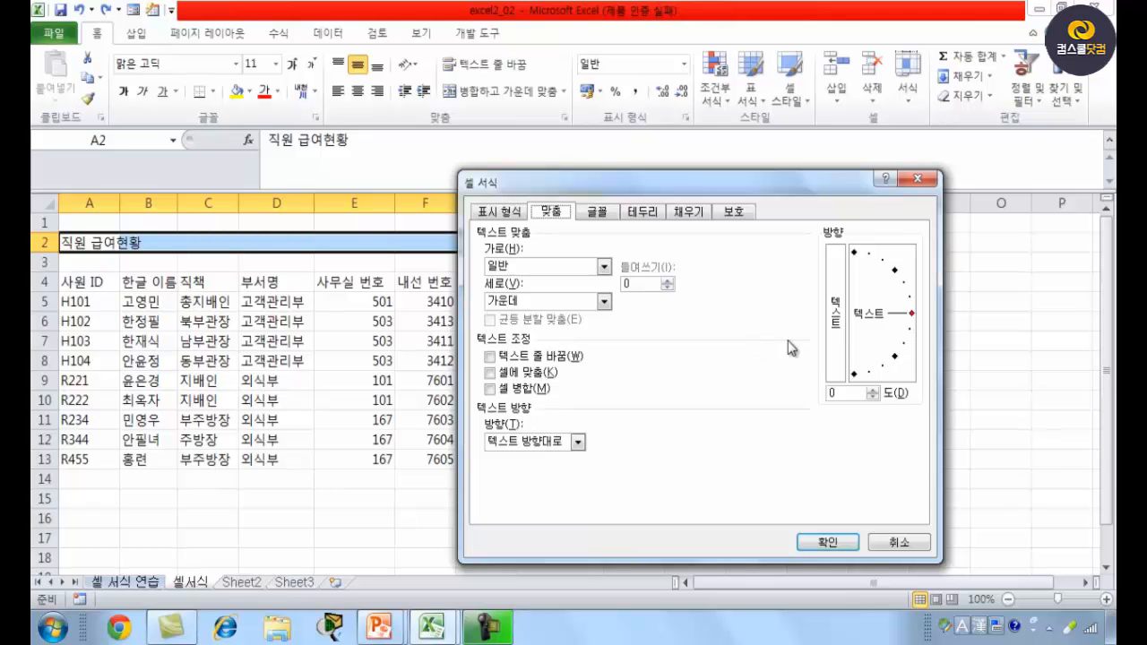
left_click(605, 302)
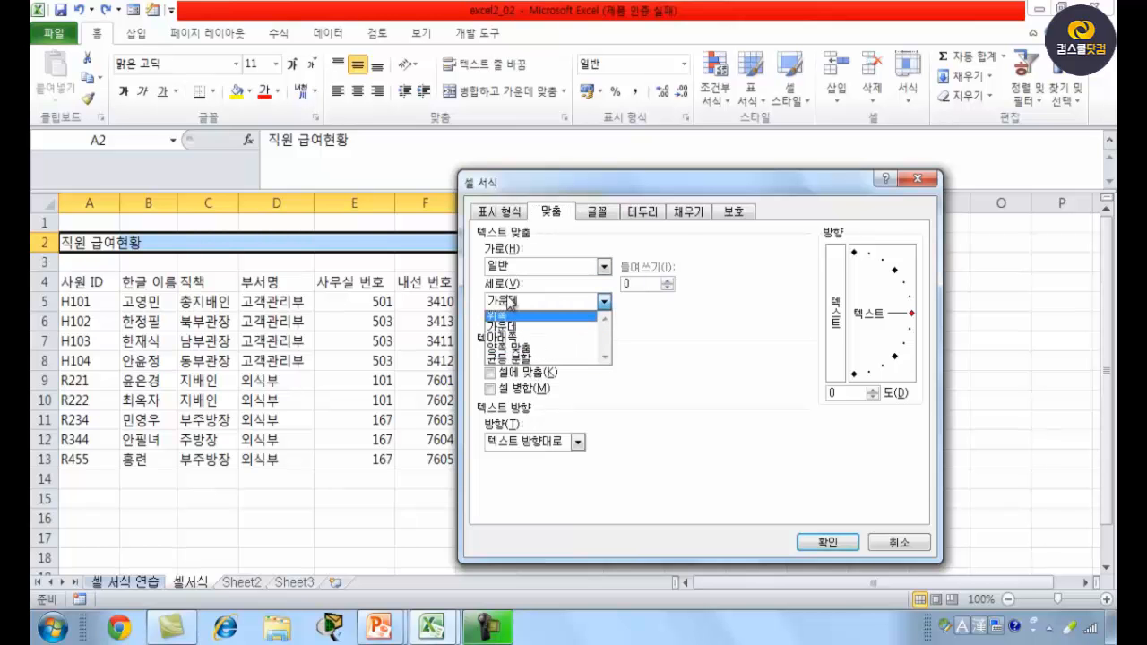
left_click(697, 395)
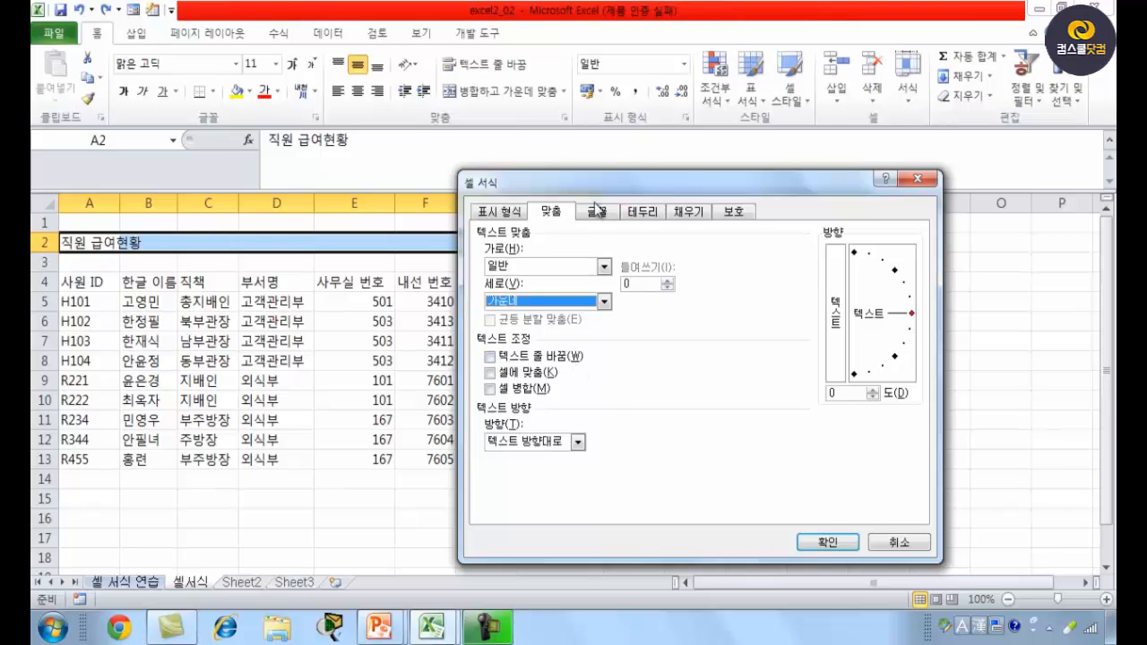
left_click_drag(609, 182, 561, 182)
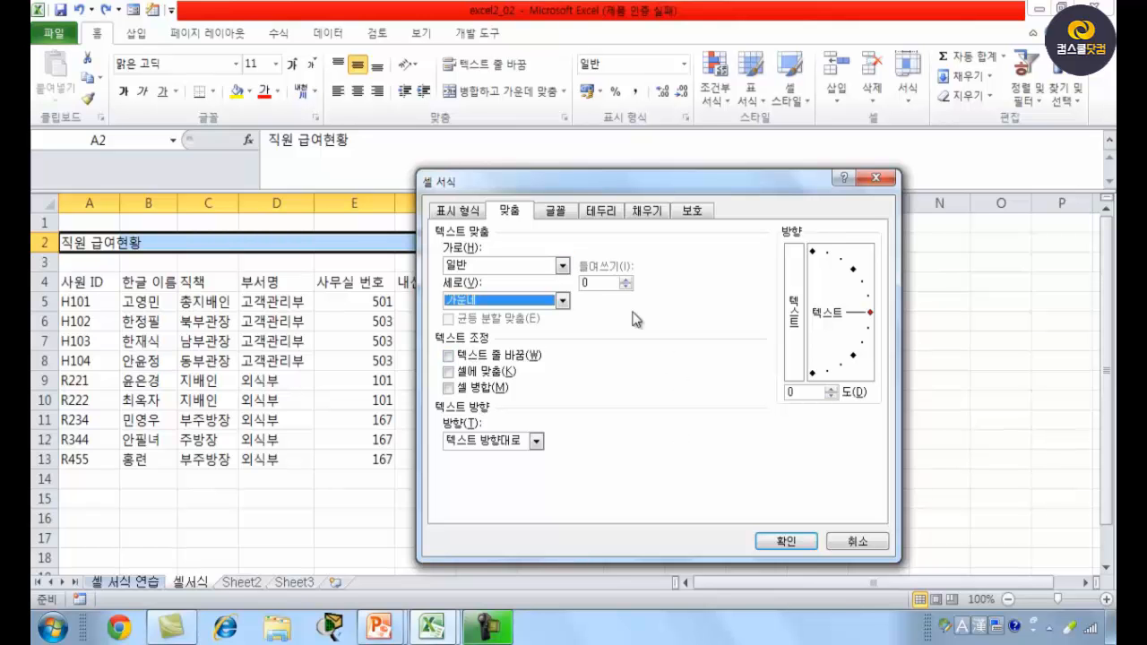
left_click(450, 392)
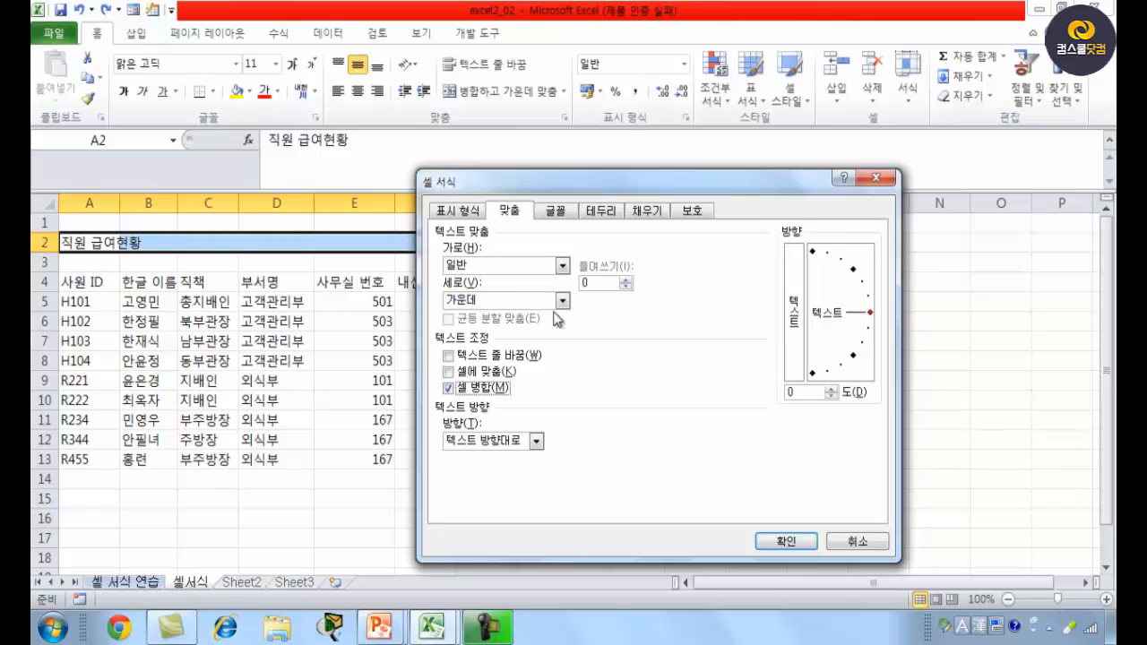
left_click(562, 267)
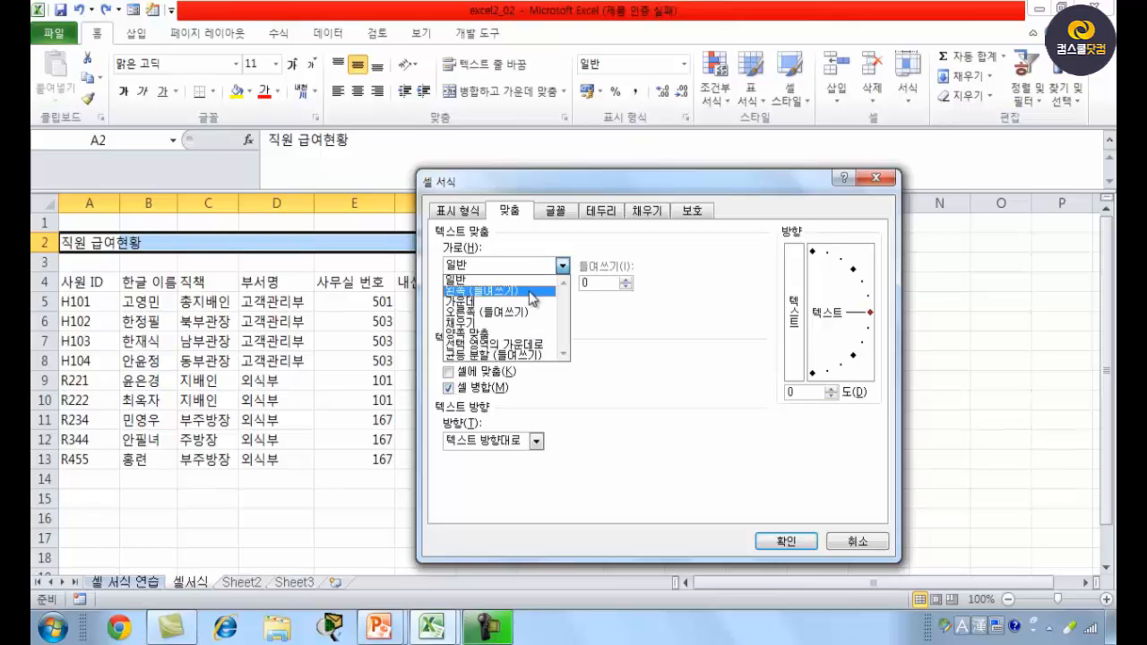
left_click(481, 304)
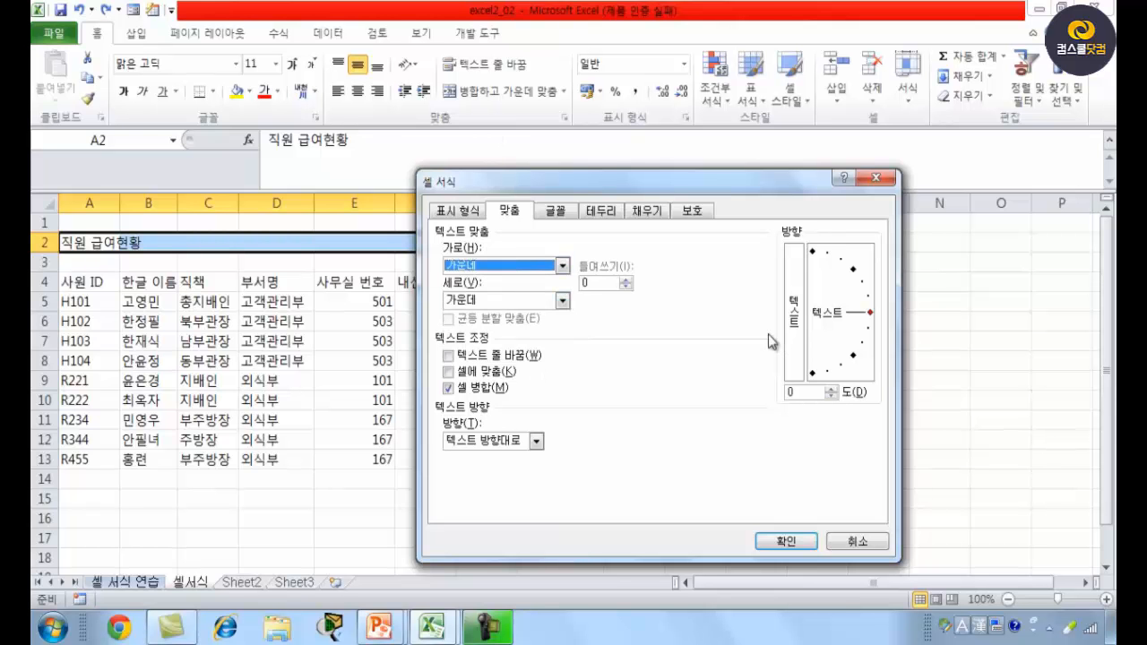
Set the title font to 돋움체, style 굵은 기울임꼴, size 16, and apply the formatting to A2:H2.
left_click(556, 215)
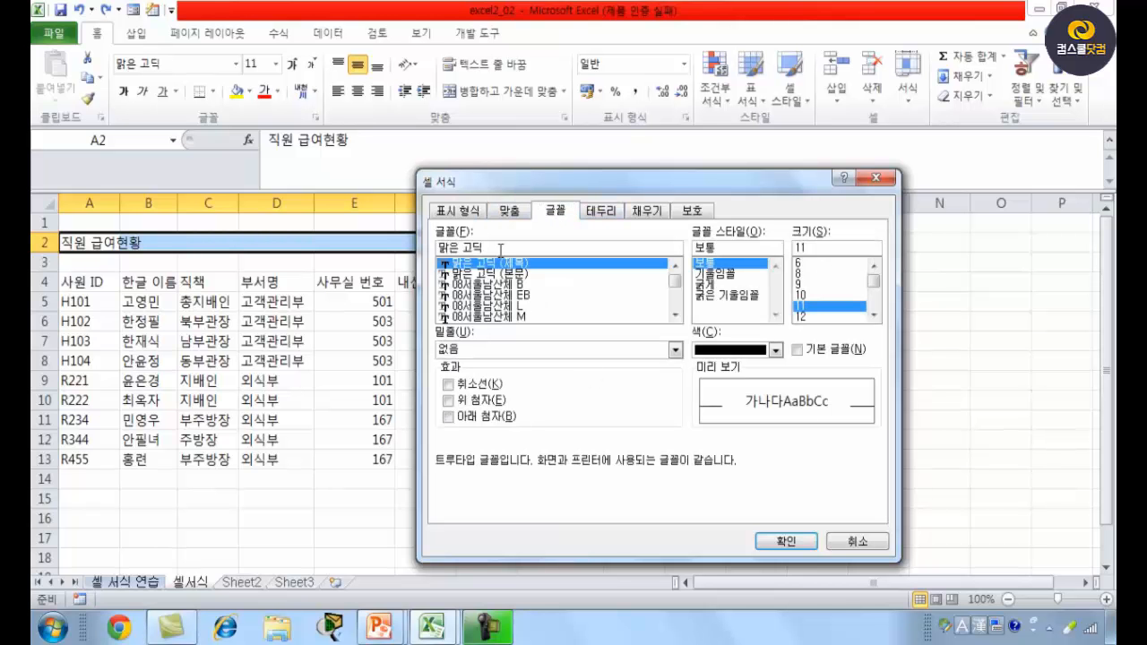
left_click_drag(500, 248, 440, 248)
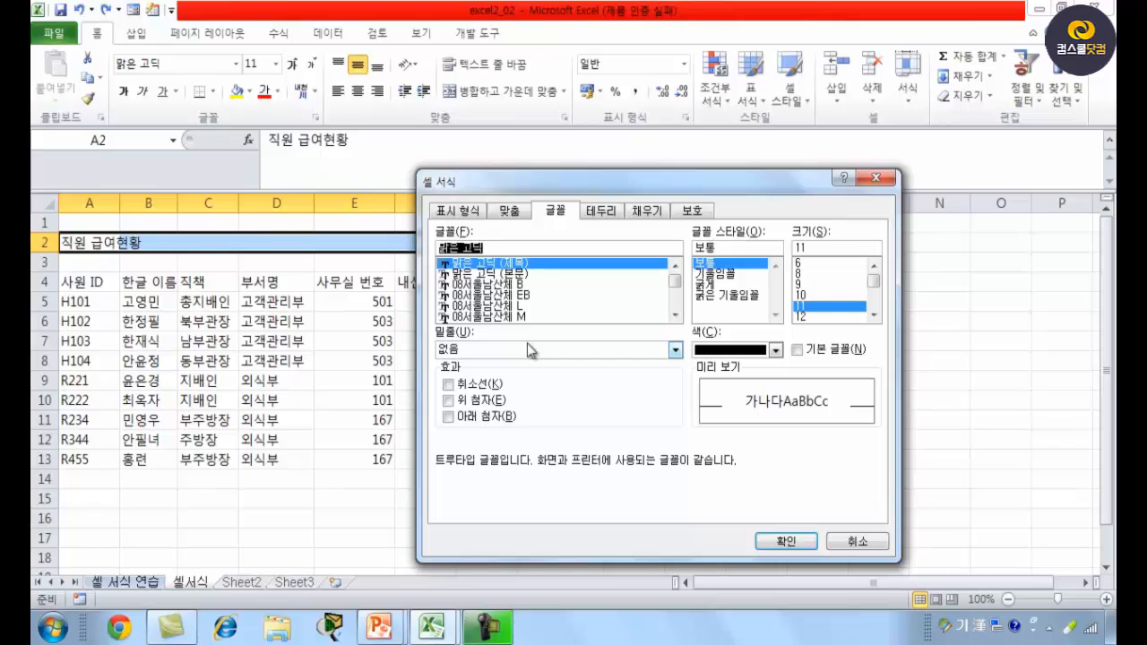
type("ㄷㅗㄷ")
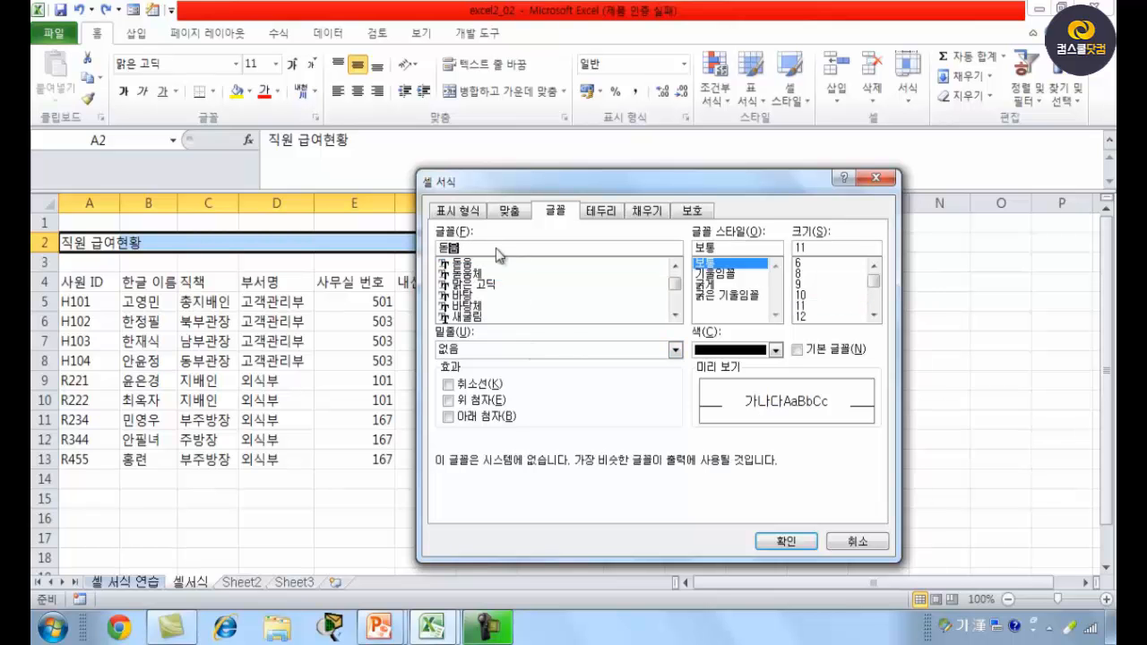
left_click(479, 275)
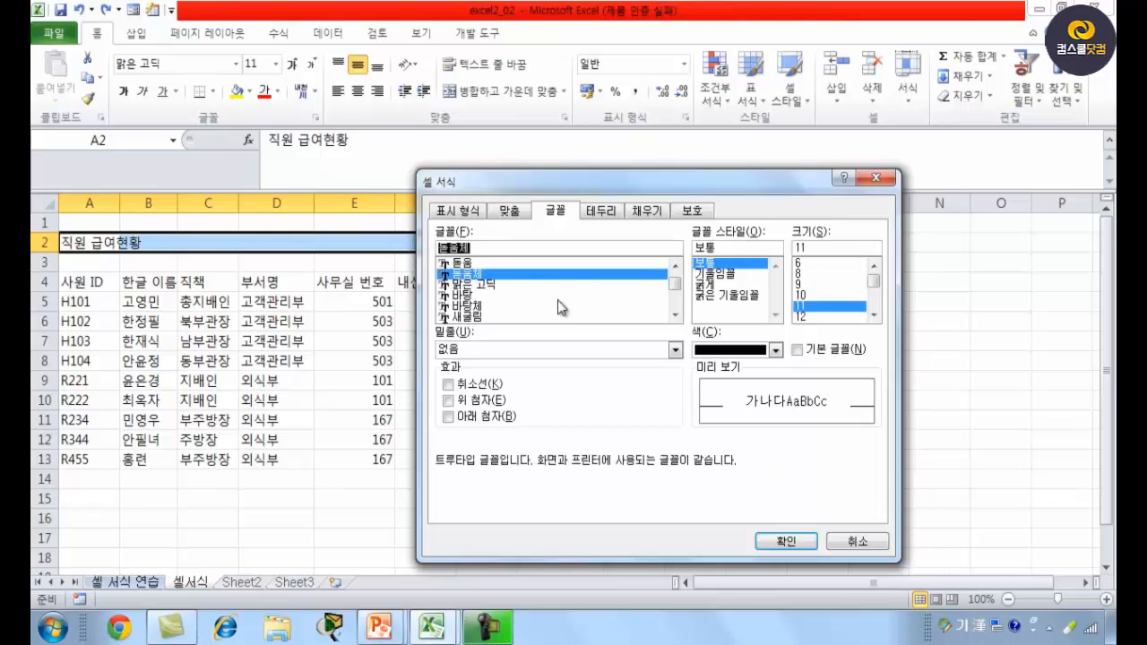
left_click(740, 297)
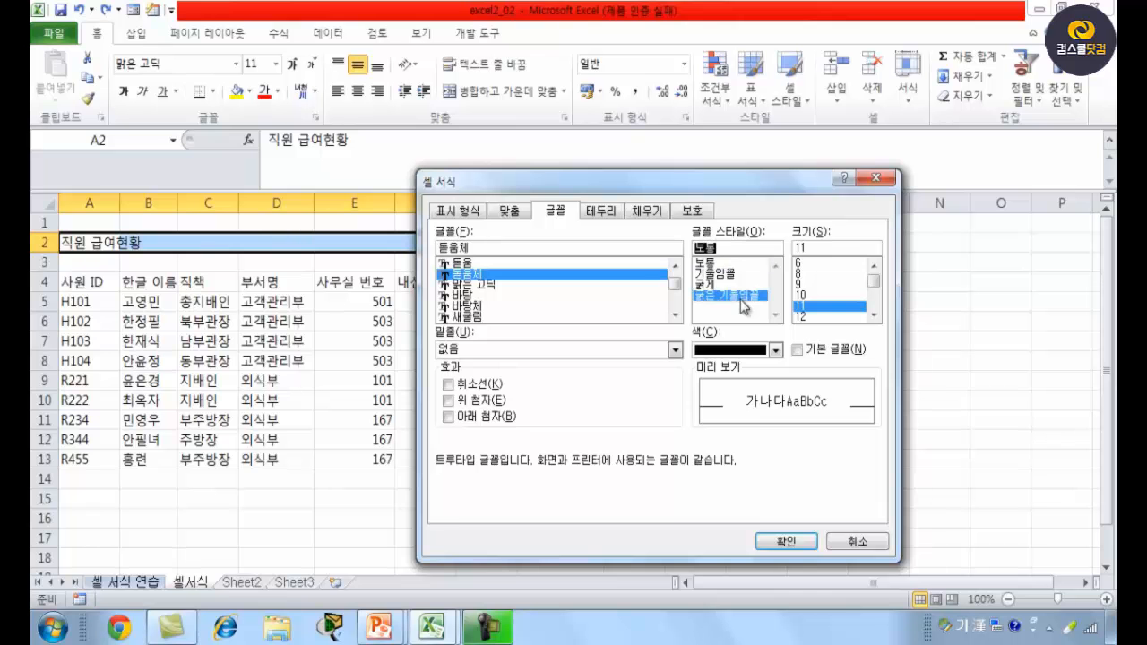
left_click_drag(874, 282, 878, 296)
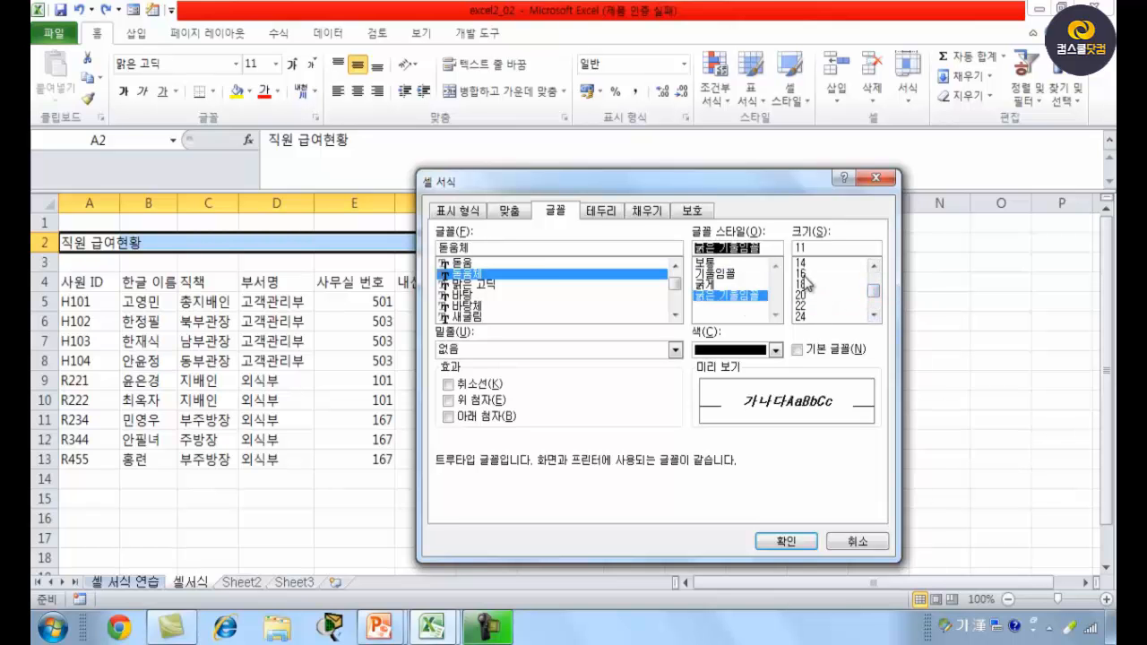
left_click(802, 274)
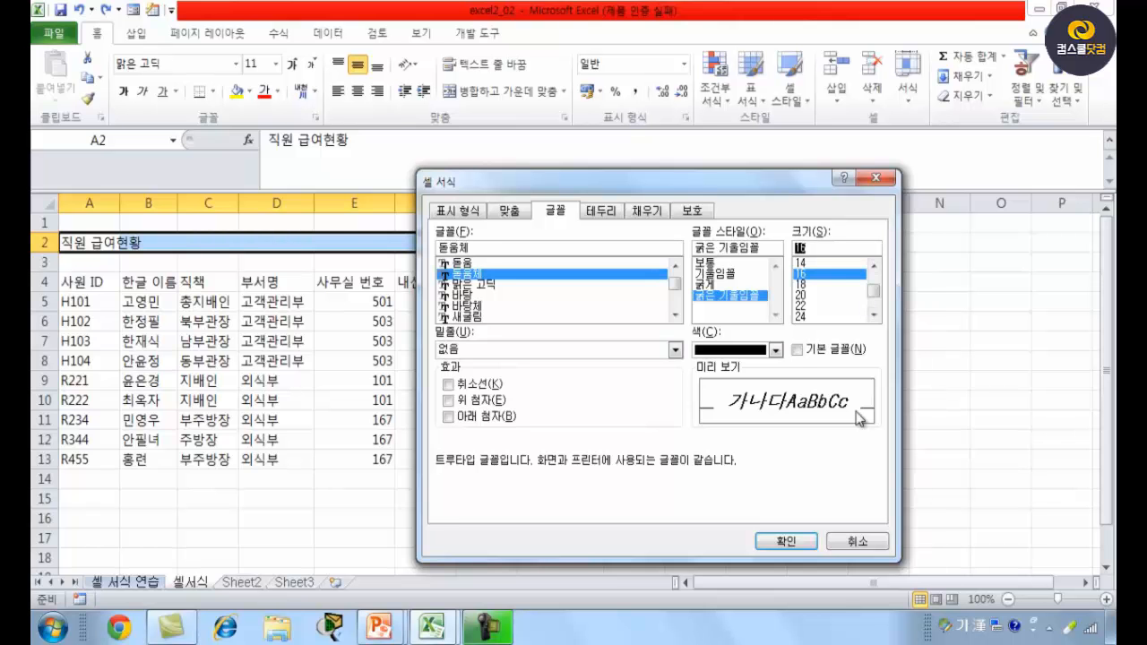
left_click(787, 541)
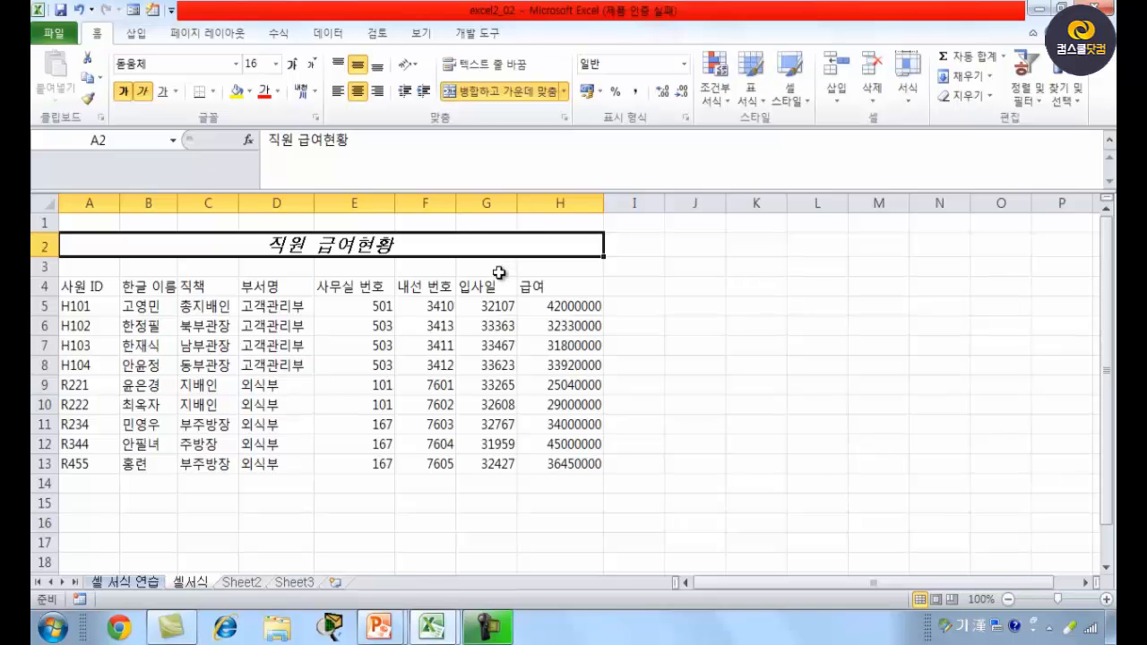
Switch back to the PowerPoint slide show and erase all ink from the exercise slide.
mouse_move(379, 630)
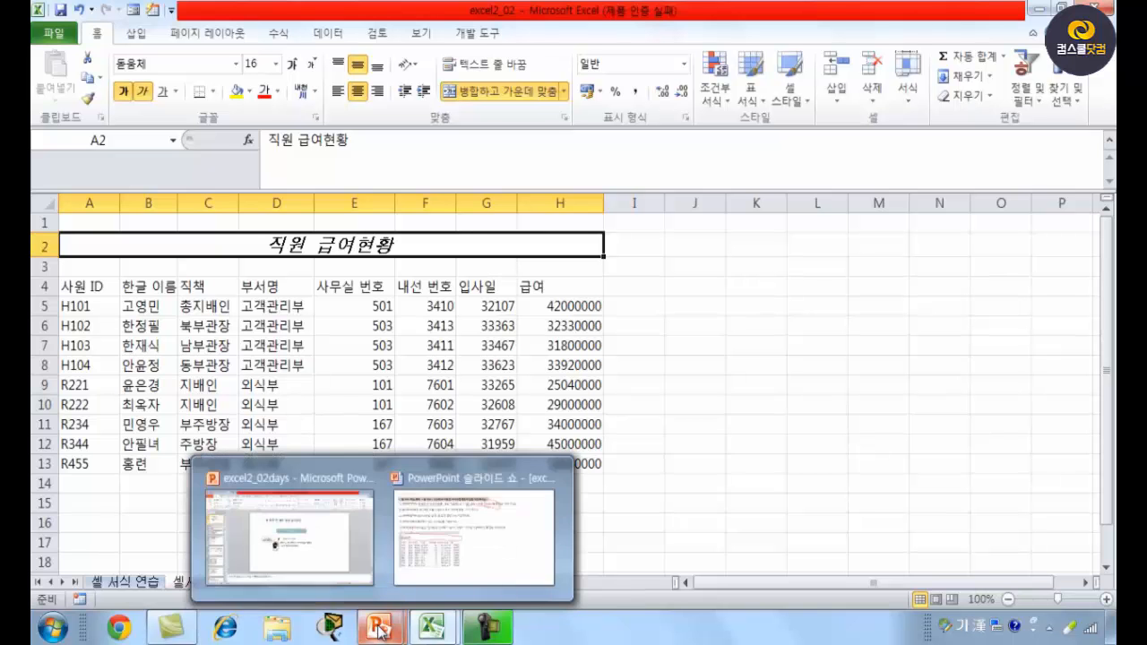
left_click(434, 535)
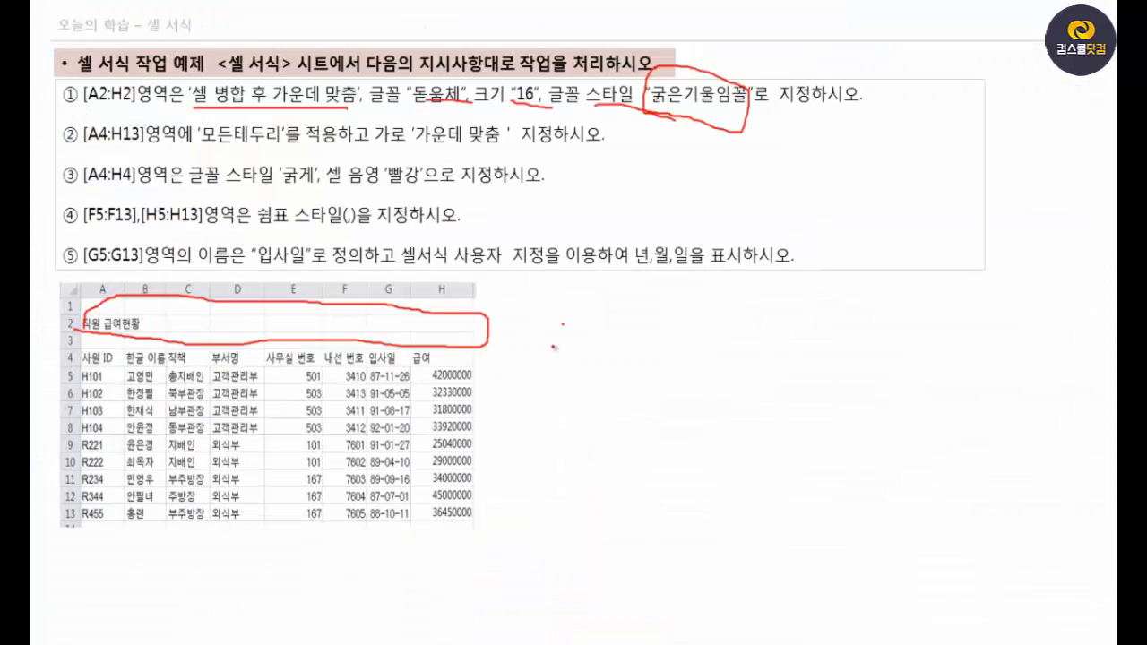
right_click(554, 346)
mouse_move(653, 514)
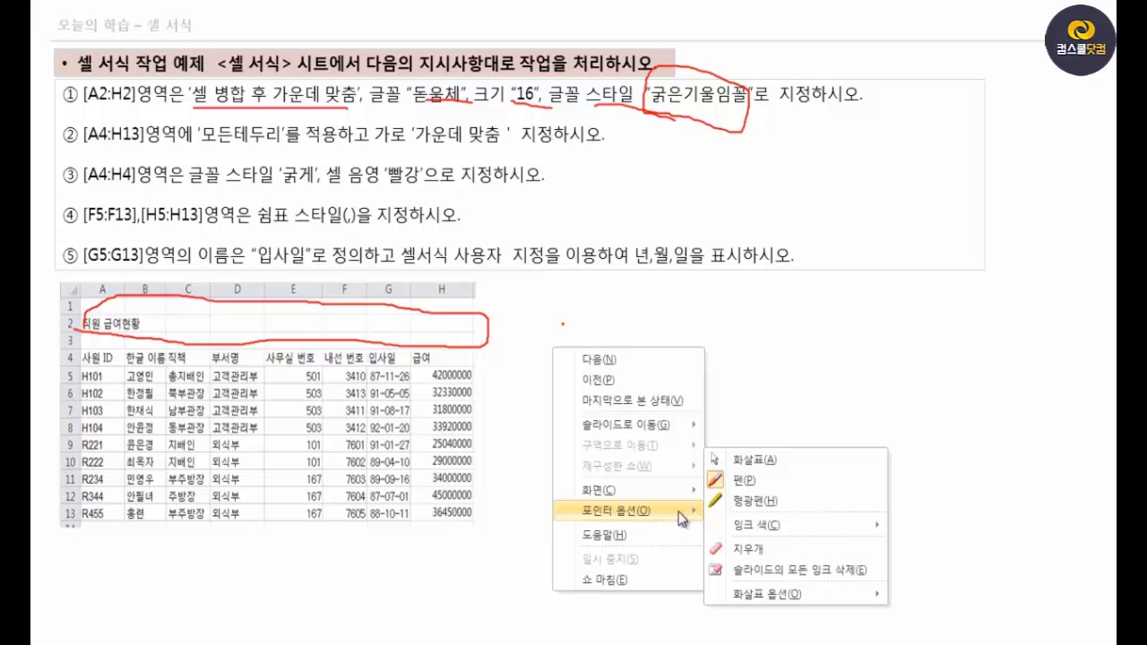
left_click(813, 570)
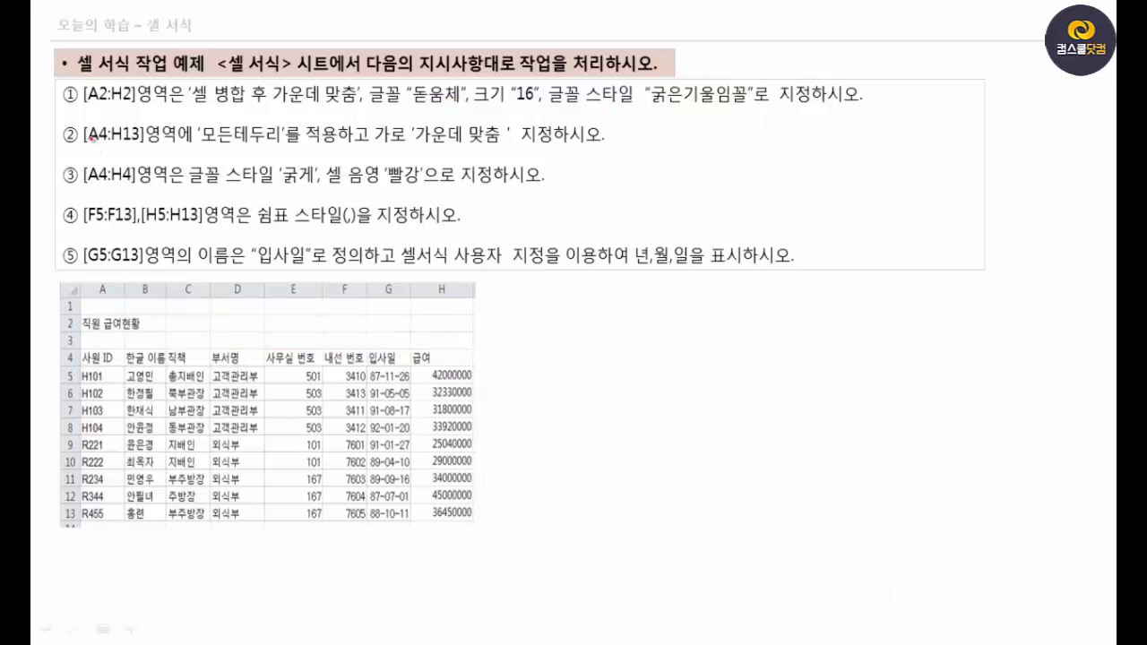
Mark instruction ② in red ink: underline A4:H13 and 모든테두리, outline the sample table, and circle 가운데 맞춤.
left_click_drag(93, 138, 149, 144)
mouse_move(89, 361)
left_mouse_down()
mouse_move(307, 462)
mouse_move(421, 499)
mouse_move(446, 394)
mouse_move(376, 342)
mouse_move(134, 347)
mouse_move(102, 503)
mouse_move(344, 529)
mouse_move(431, 524)
left_mouse_up()
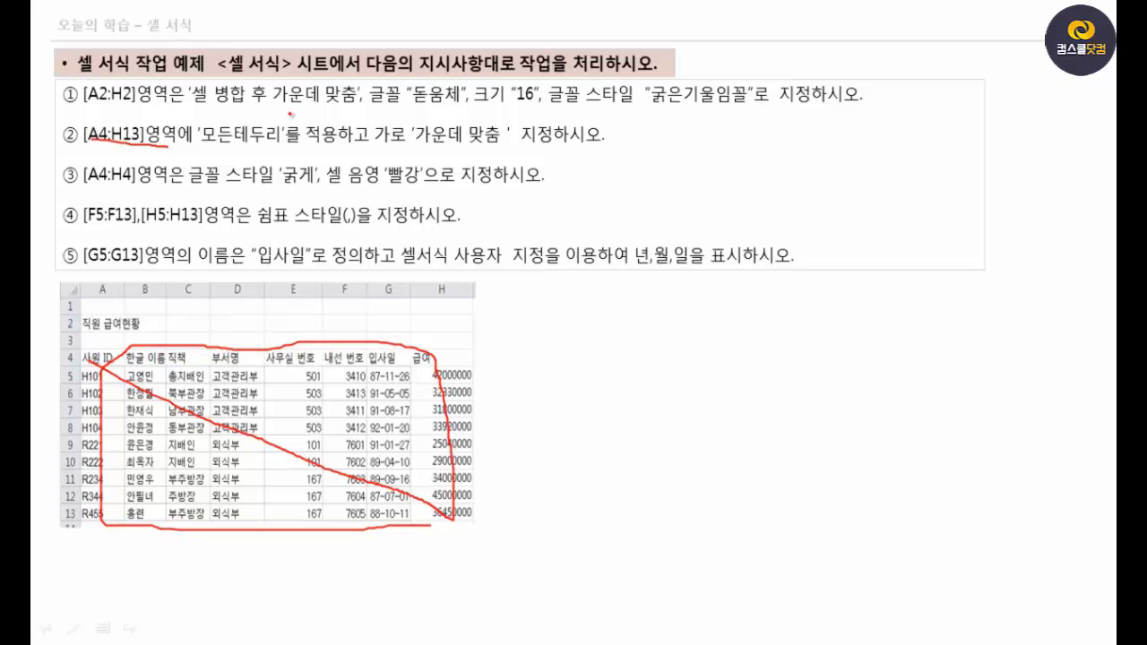
left_click_drag(210, 147, 307, 148)
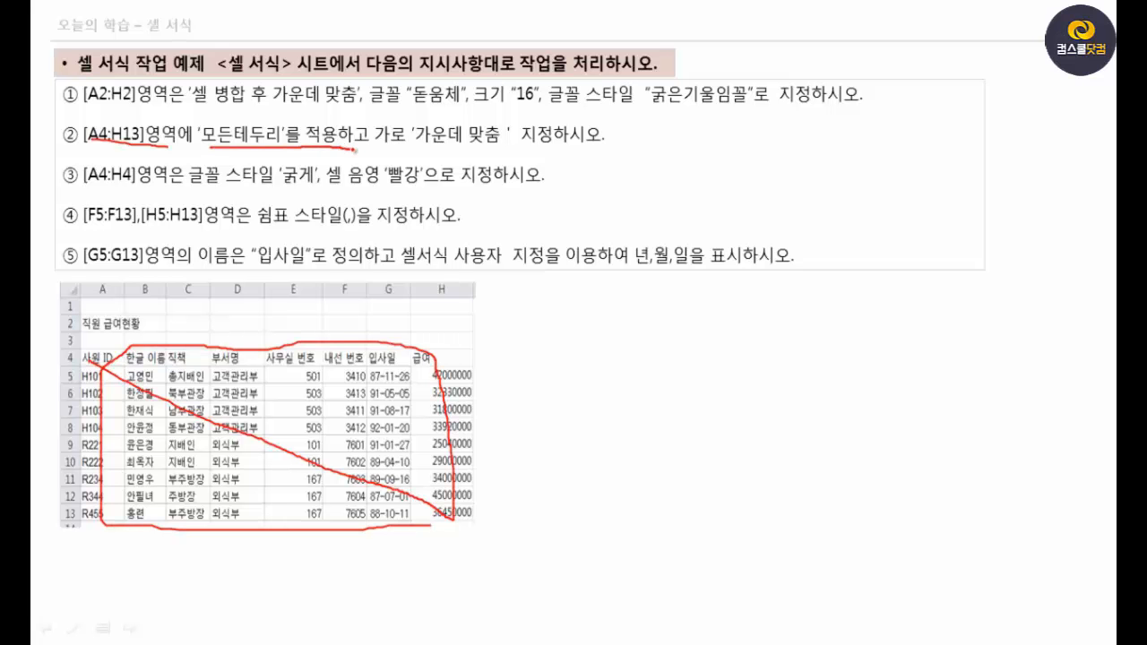
left_click_drag(401, 153, 407, 153)
mouse_move(503, 150)
left_mouse_down()
mouse_move(408, 136)
mouse_move(519, 132)
left_mouse_up()
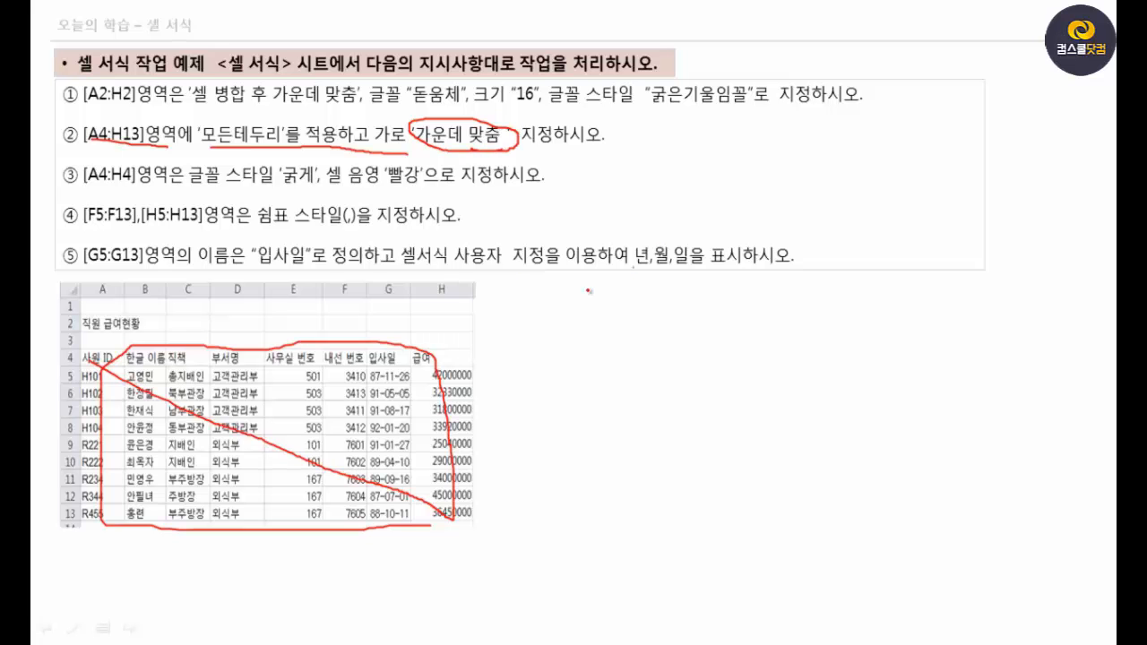
Switch from the slide show to the excel2_02 workbook in Excel and select the table range A4:H13.
right_click(528, 126)
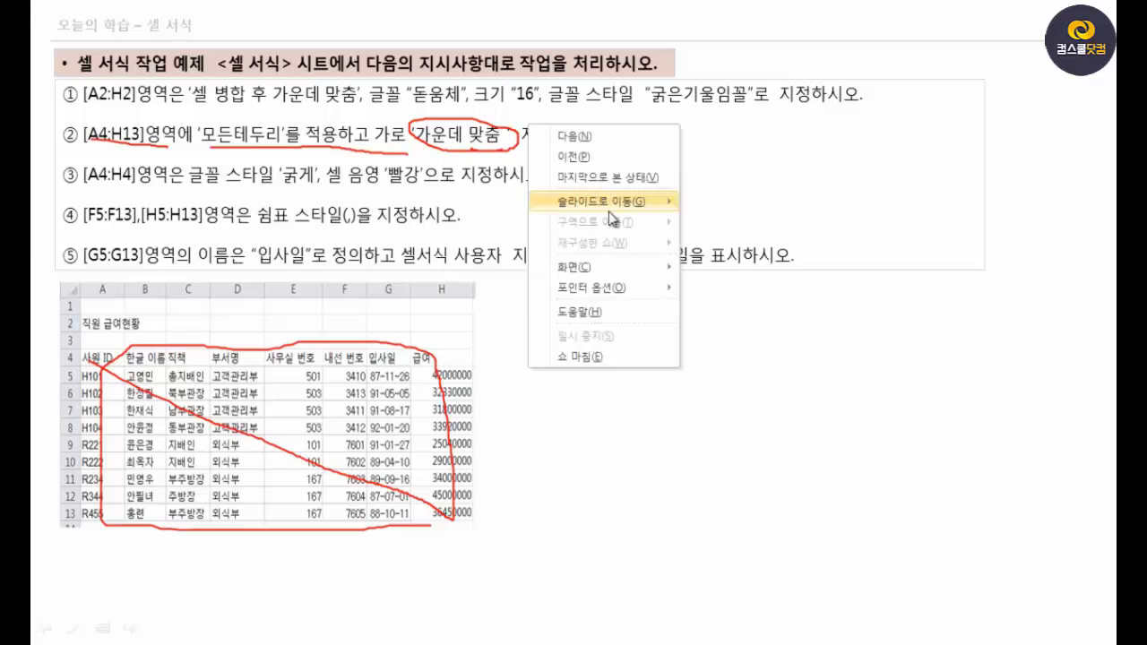
mouse_move(603, 271)
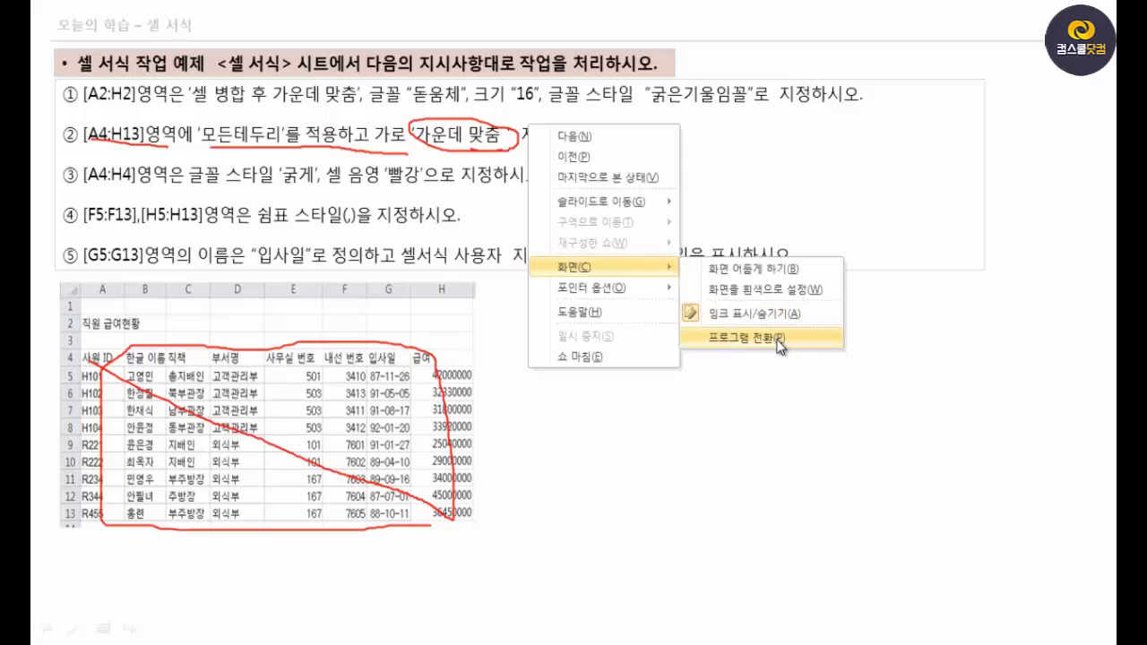
left_click(783, 336)
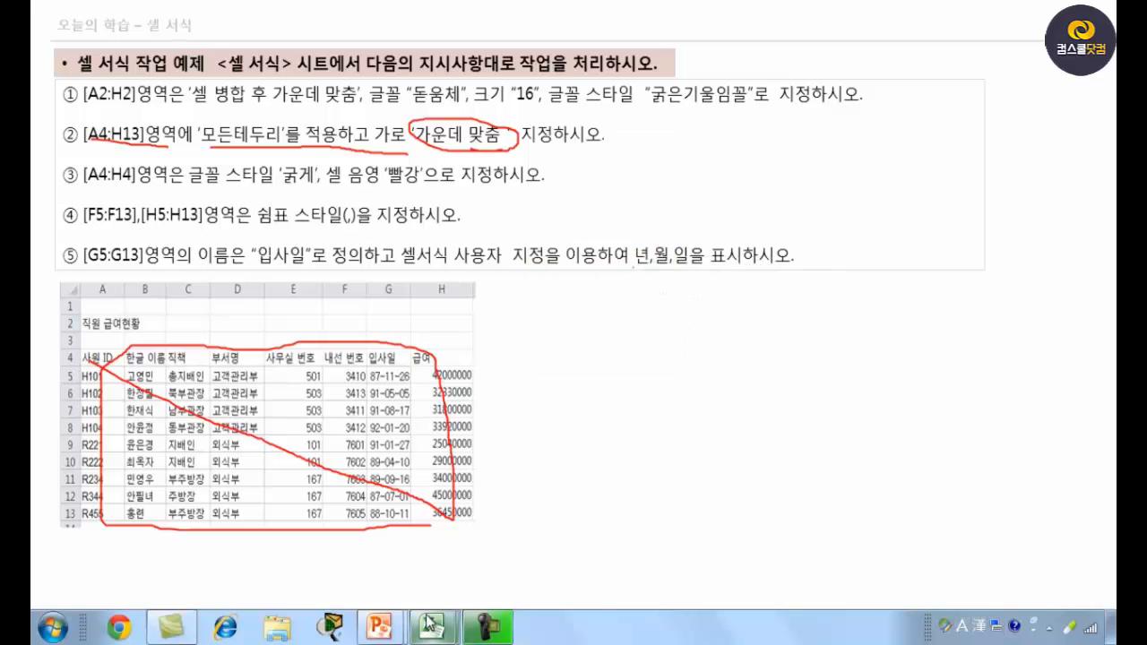
mouse_move(433, 628)
left_click(512, 535)
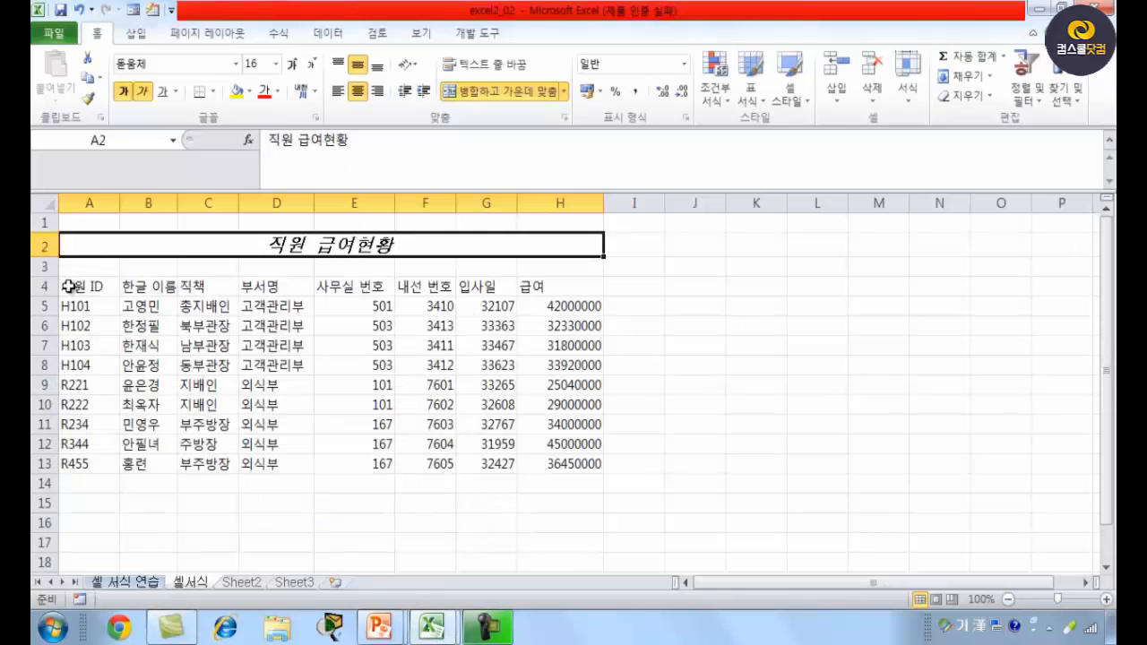
left_click_drag(76, 288, 550, 466)
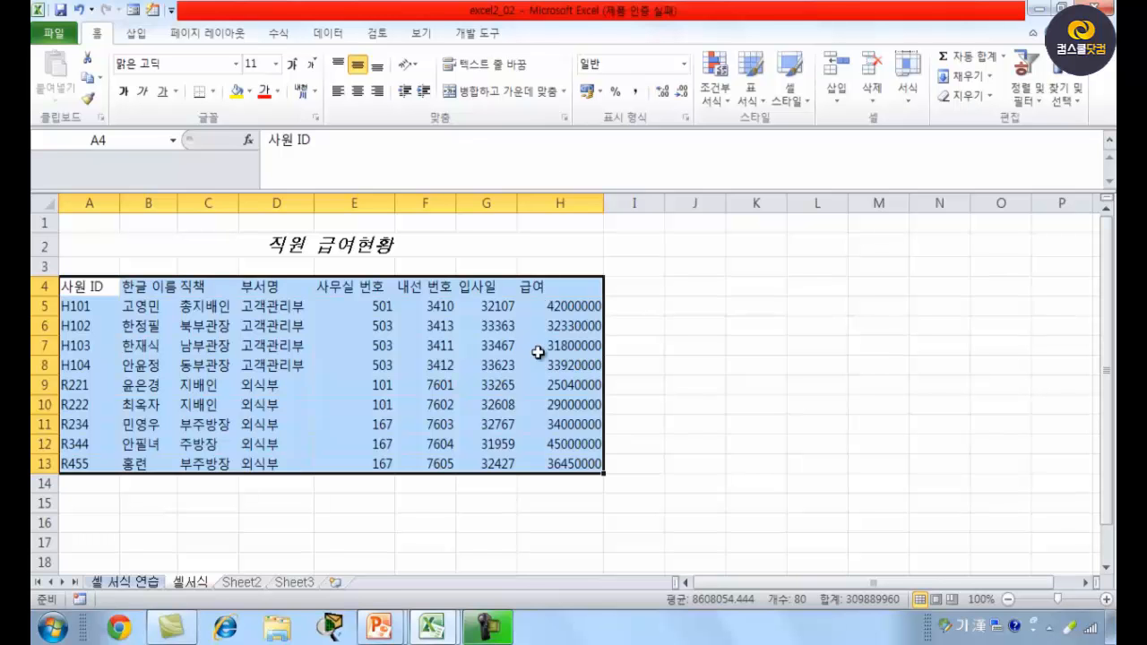
left_click(214, 92)
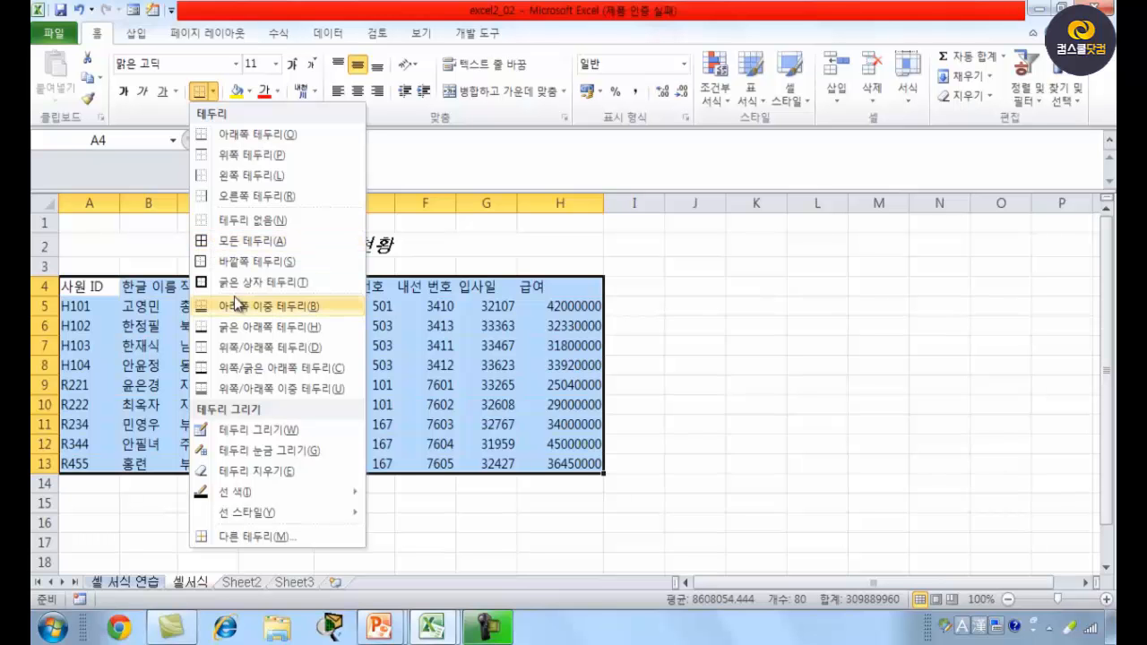
left_click(83, 243)
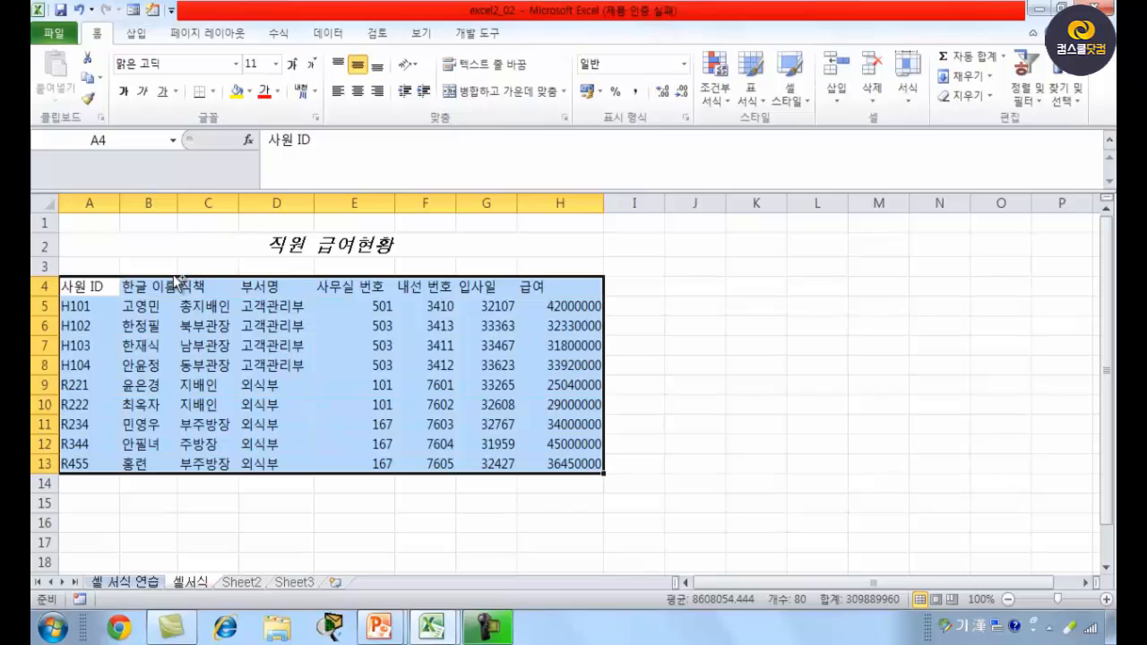
In the cell format settings for A4:H13, set both the 윤곽선 and 안쪽 borders.
key("ctrl+1")
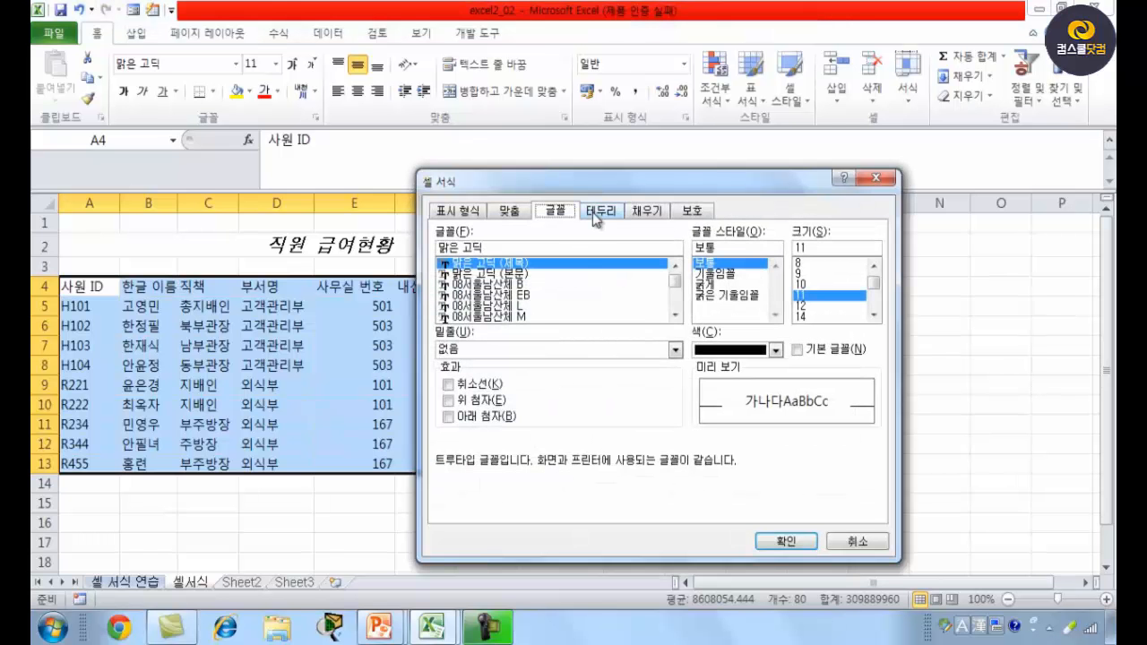
left_click(596, 213)
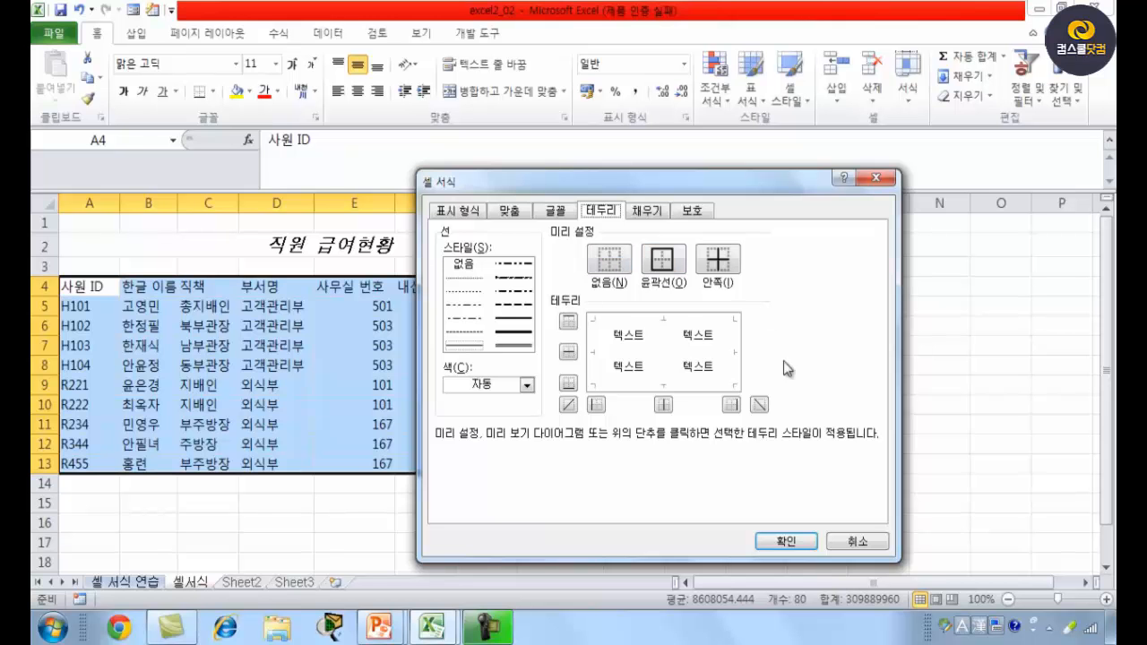
left_click(663, 261)
left_click(719, 262)
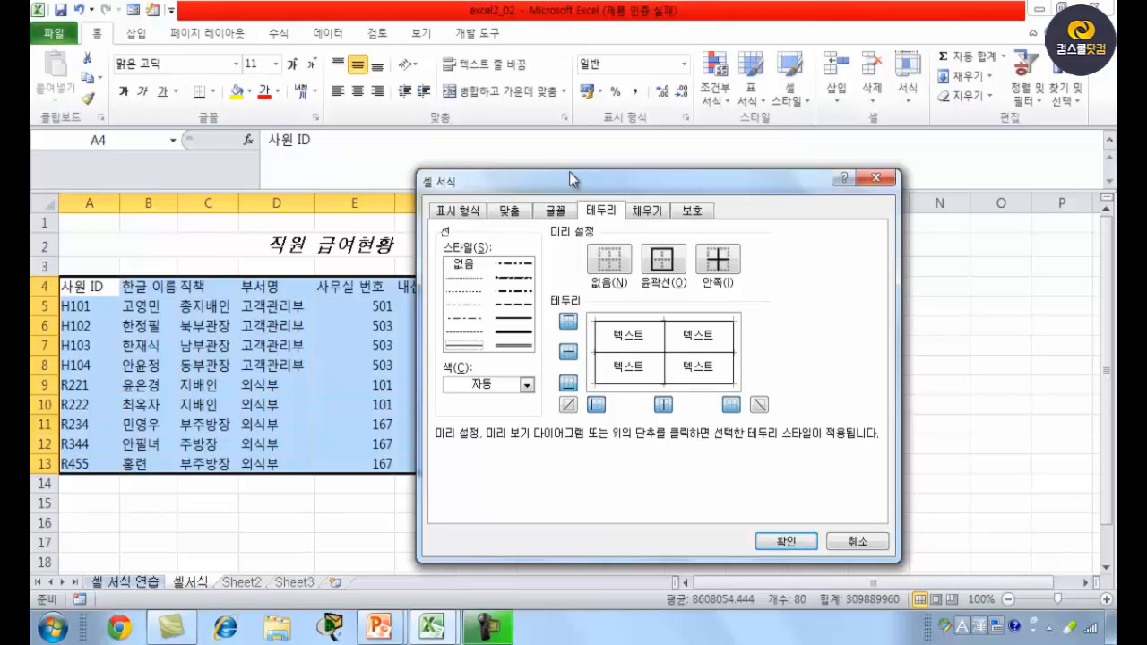
Set the horizontal alignment of A4:H13 to 가운데 and apply the cell formatting.
left_click(512, 215)
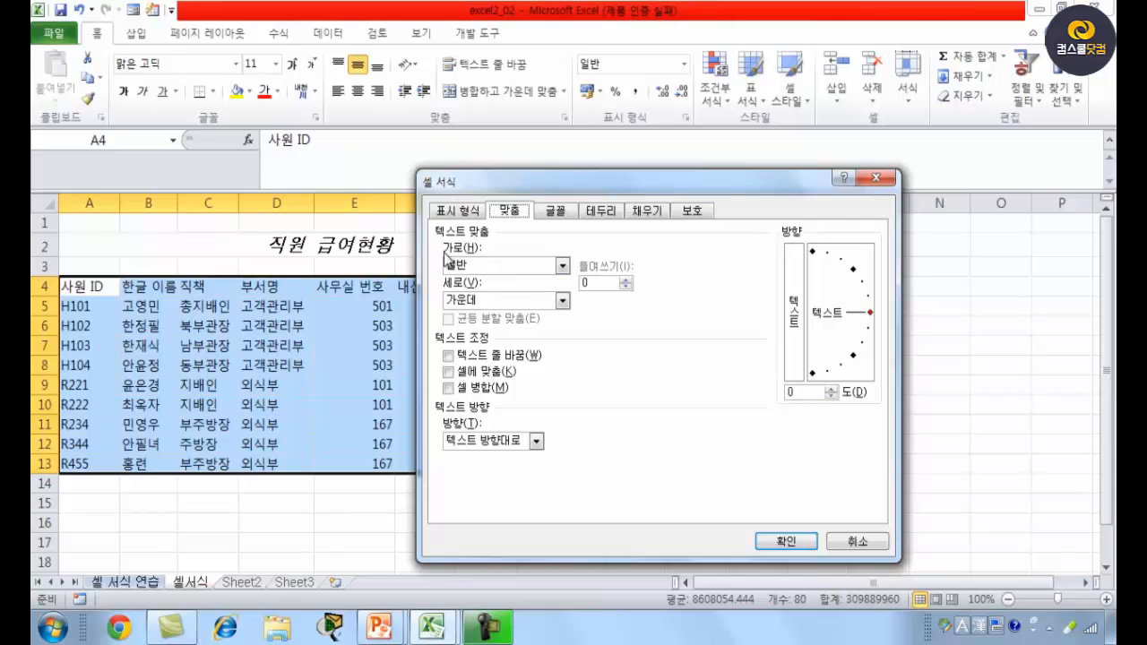
left_click(563, 266)
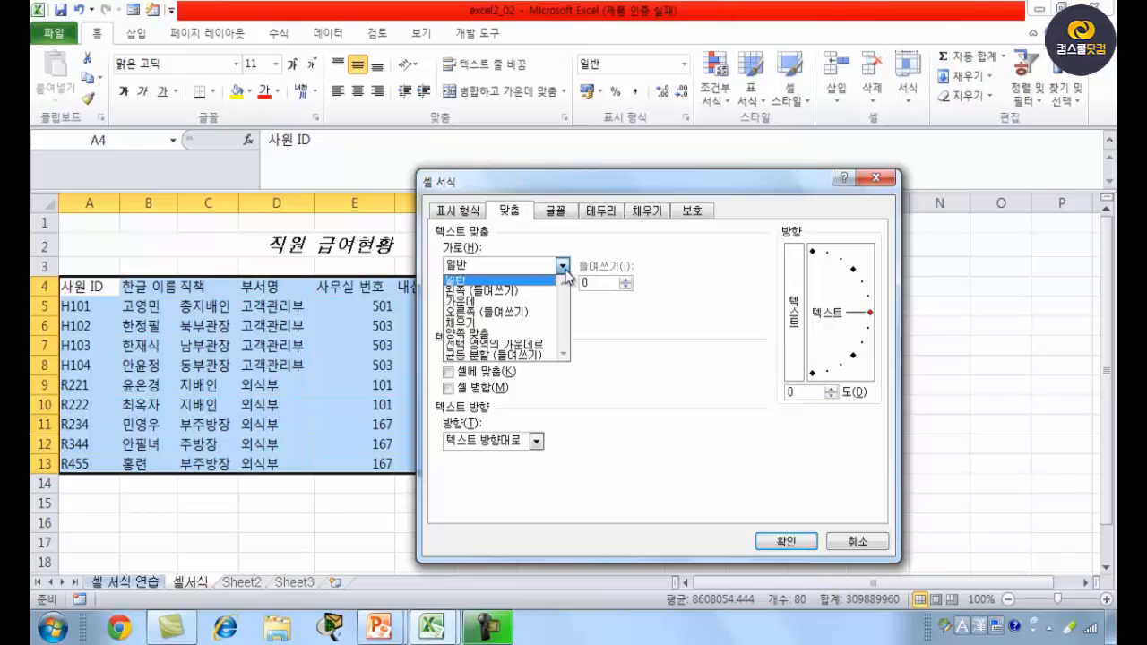
left_click(458, 301)
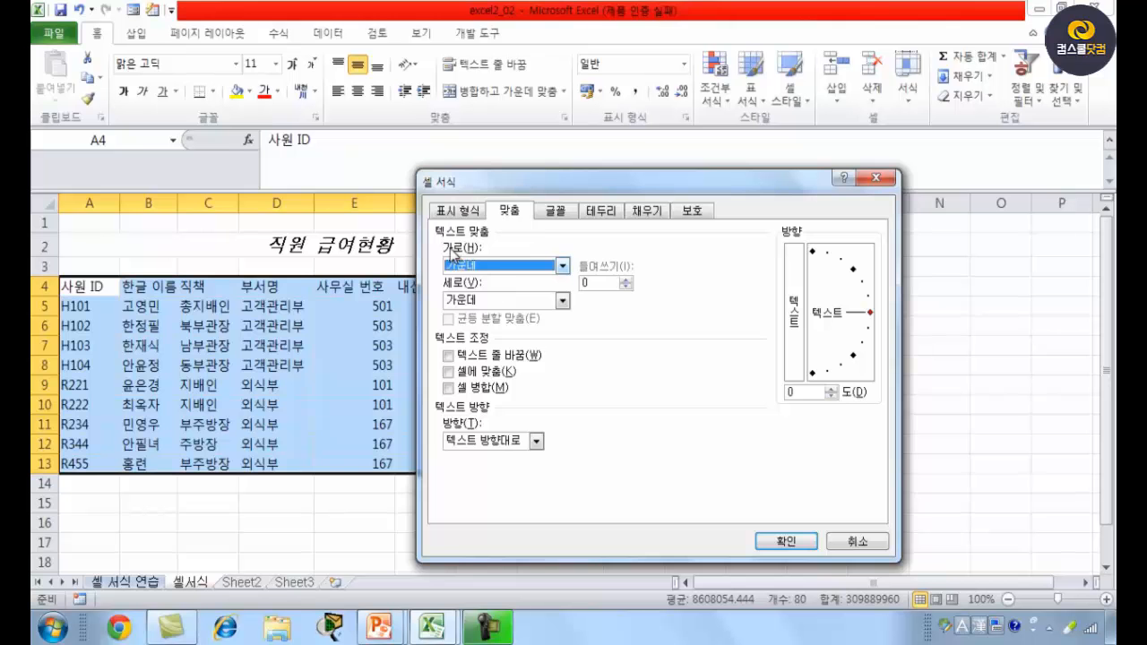
left_click(779, 542)
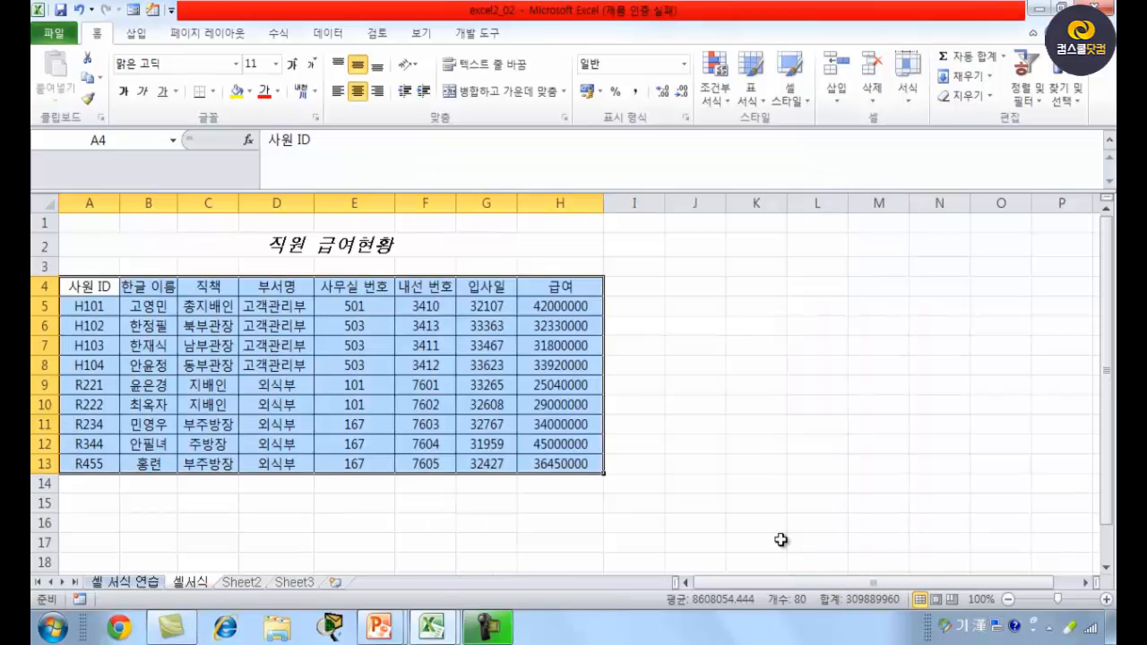
left_click(714, 461)
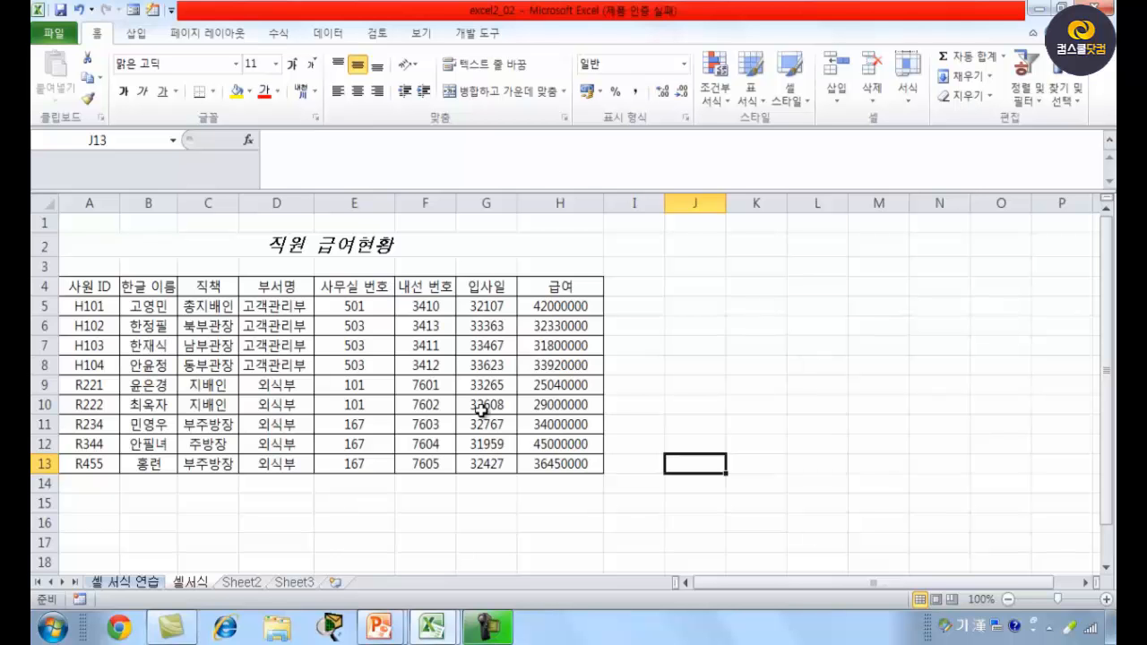
Switch back to the PowerPoint slide show and erase all ink from the exercise slide.
mouse_move(390, 632)
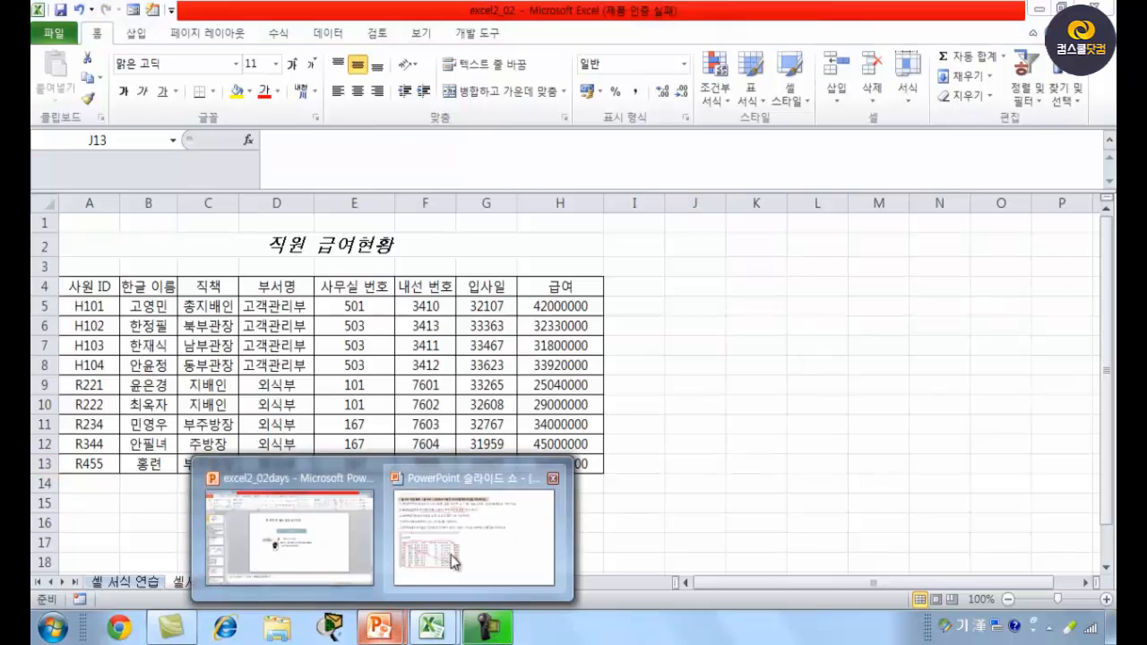
left_click(475, 506)
right_click(559, 389)
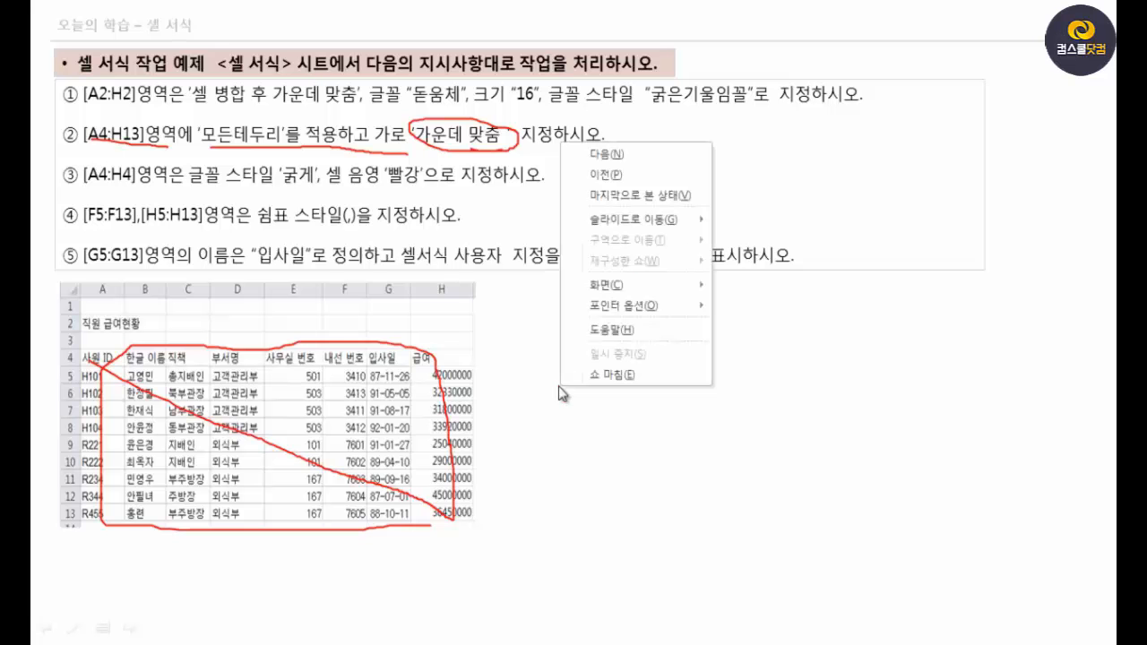
mouse_move(631, 309)
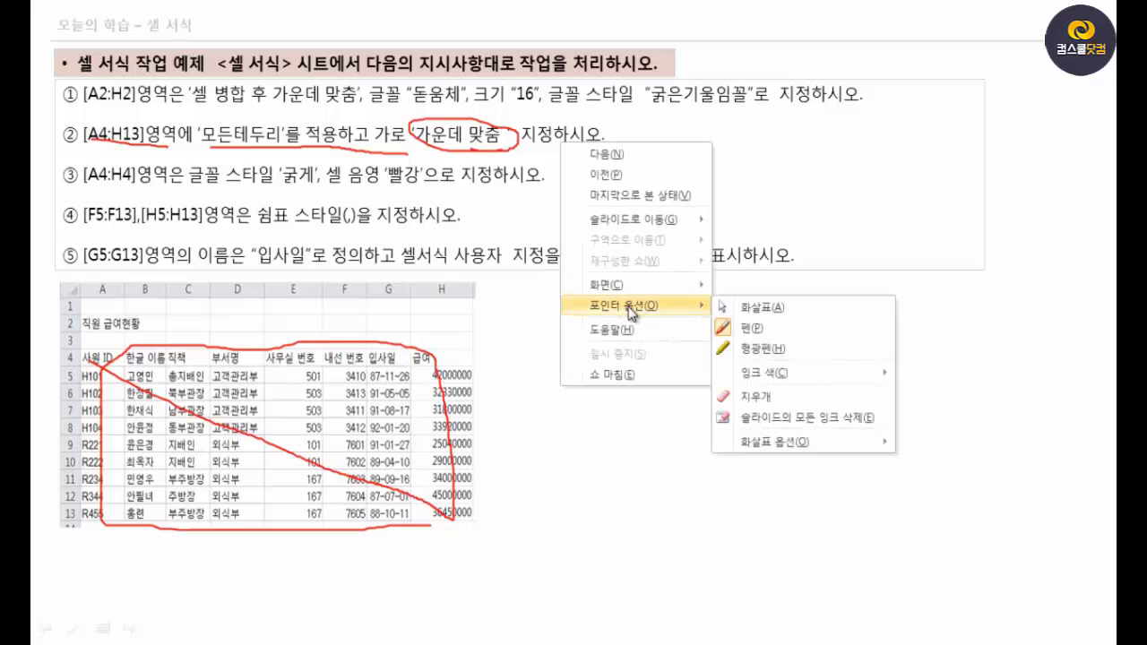
left_click(824, 418)
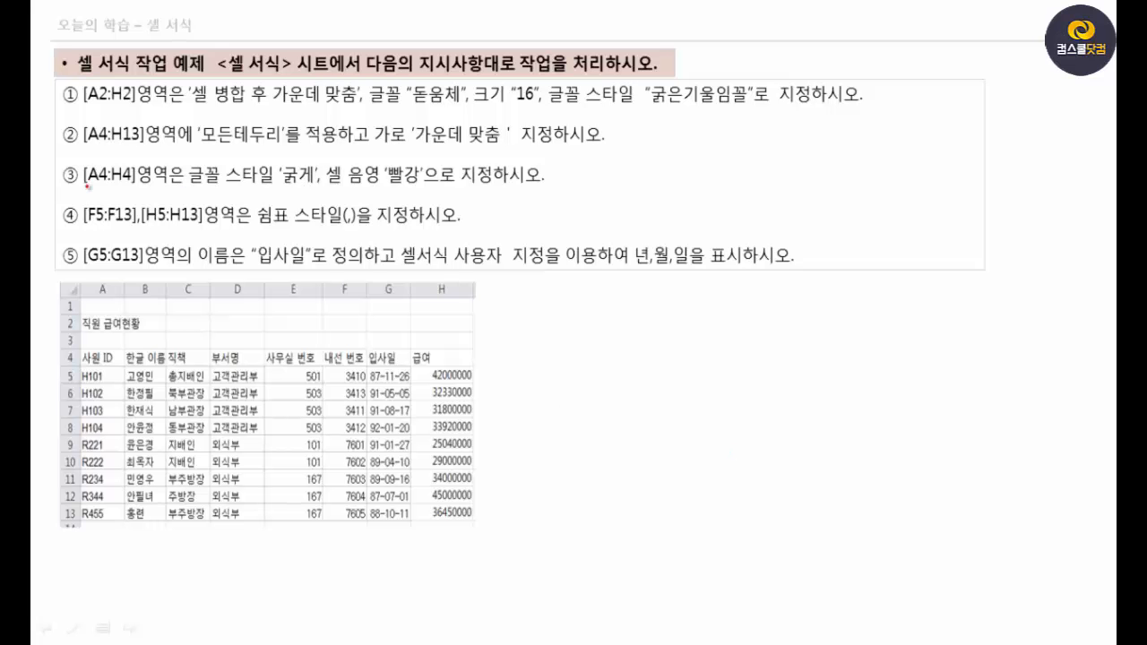
Mark instruction ③ in red ink: underline A4:H4, outline the sample table's header row, and circle 굵게 and 빨강.
left_click_drag(86, 189, 197, 188)
mouse_move(97, 367)
left_mouse_down()
mouse_move(473, 370)
mouse_move(234, 346)
mouse_move(88, 345)
mouse_move(82, 364)
left_mouse_up()
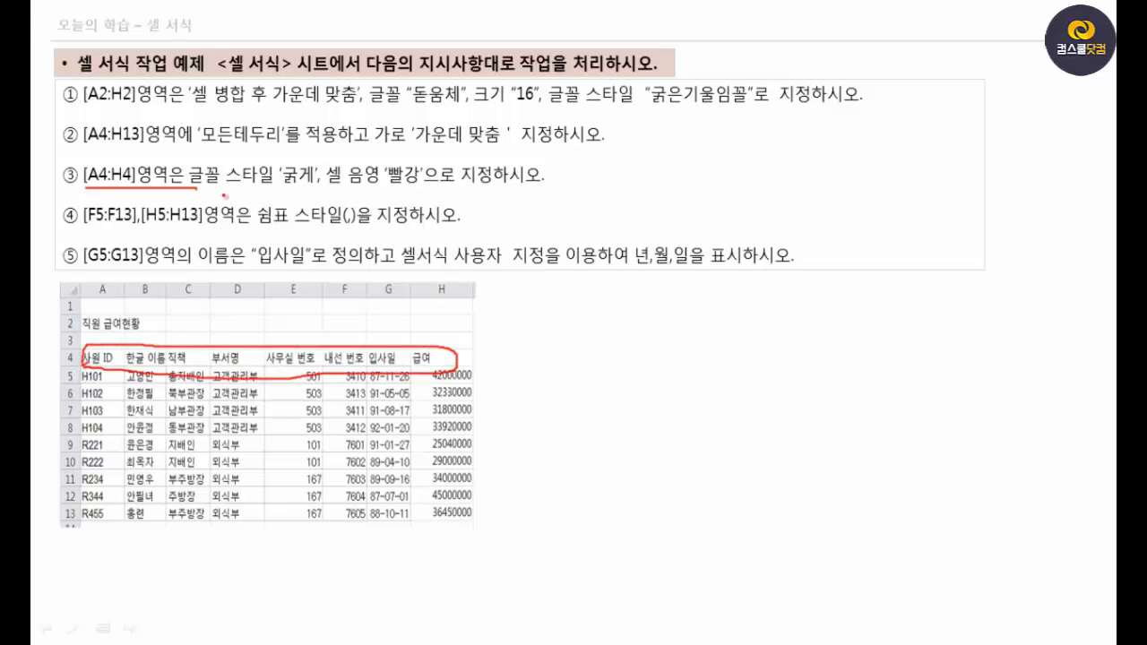
mouse_move(198, 191)
left_mouse_down()
mouse_move(244, 191)
mouse_move(303, 154)
mouse_move(313, 195)
left_mouse_up()
mouse_move(419, 187)
left_mouse_down()
mouse_move(375, 170)
mouse_move(414, 192)
mouse_move(552, 195)
left_mouse_up()
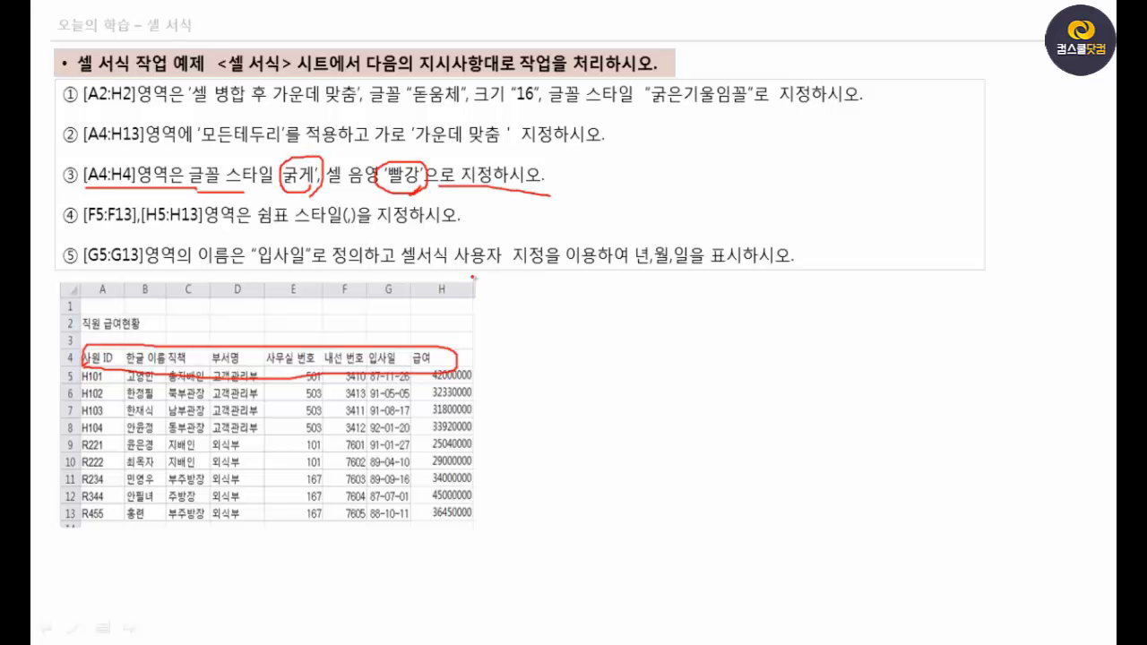
Switch from the slide show to the excel2_02 workbook in Excel.
right_click(508, 333)
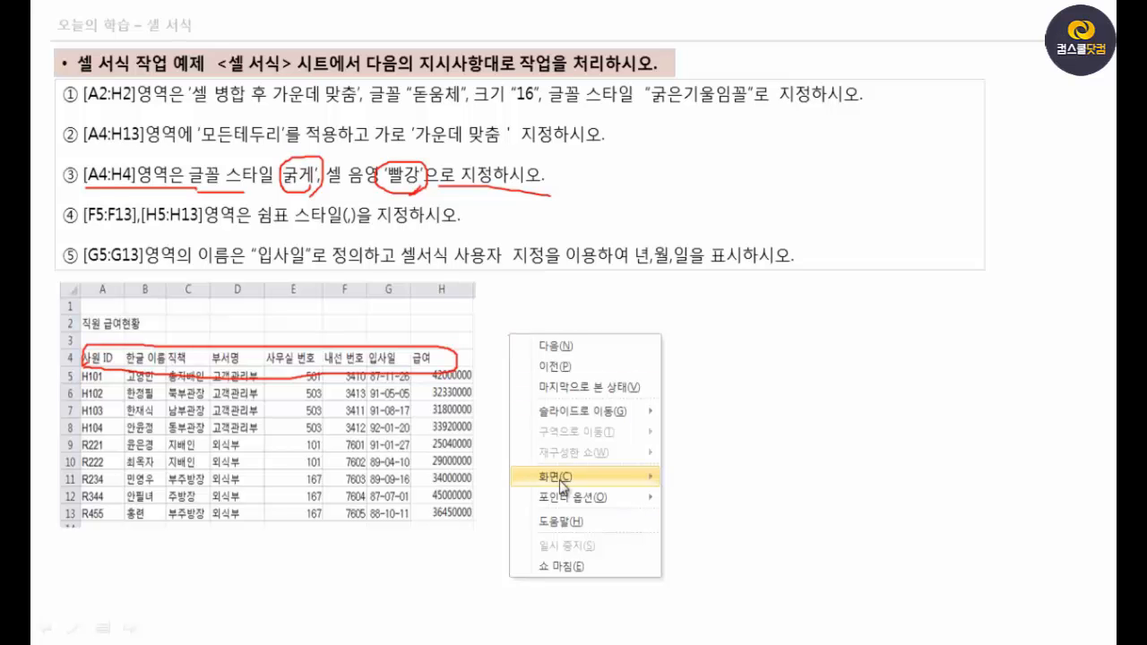
mouse_move(560, 481)
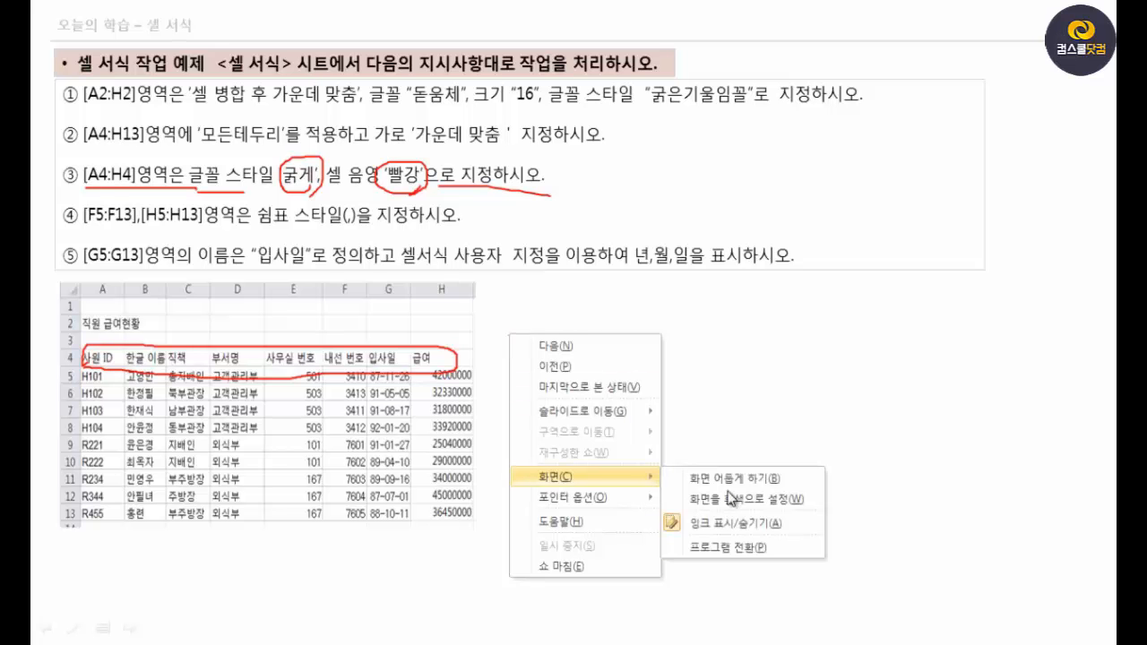
left_click(736, 546)
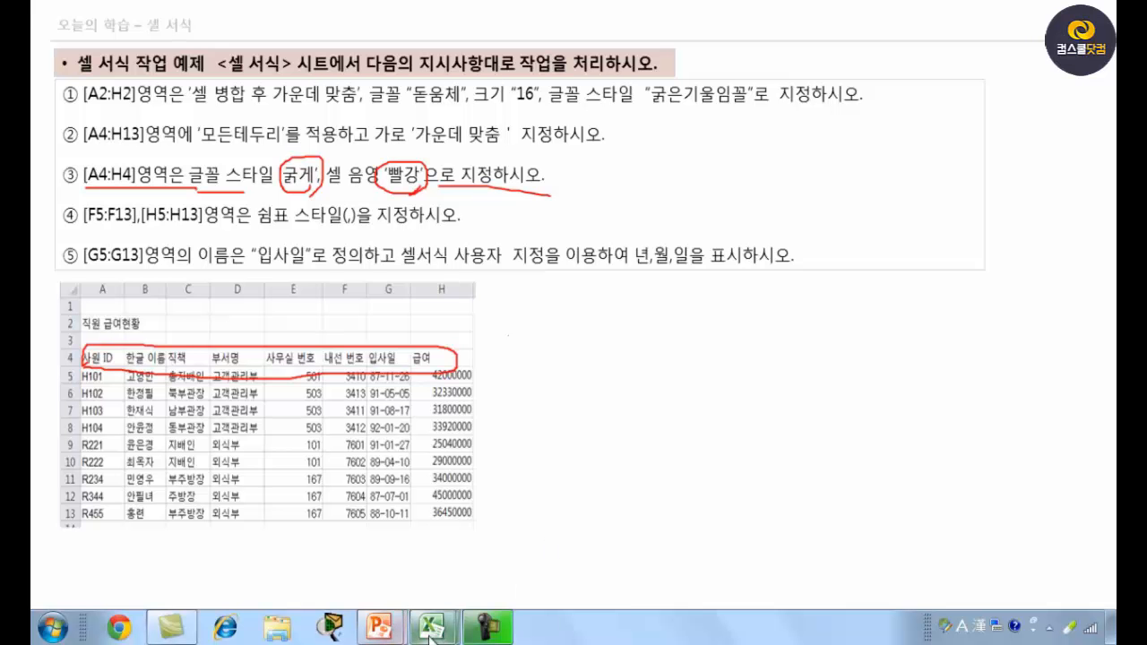
mouse_move(442, 635)
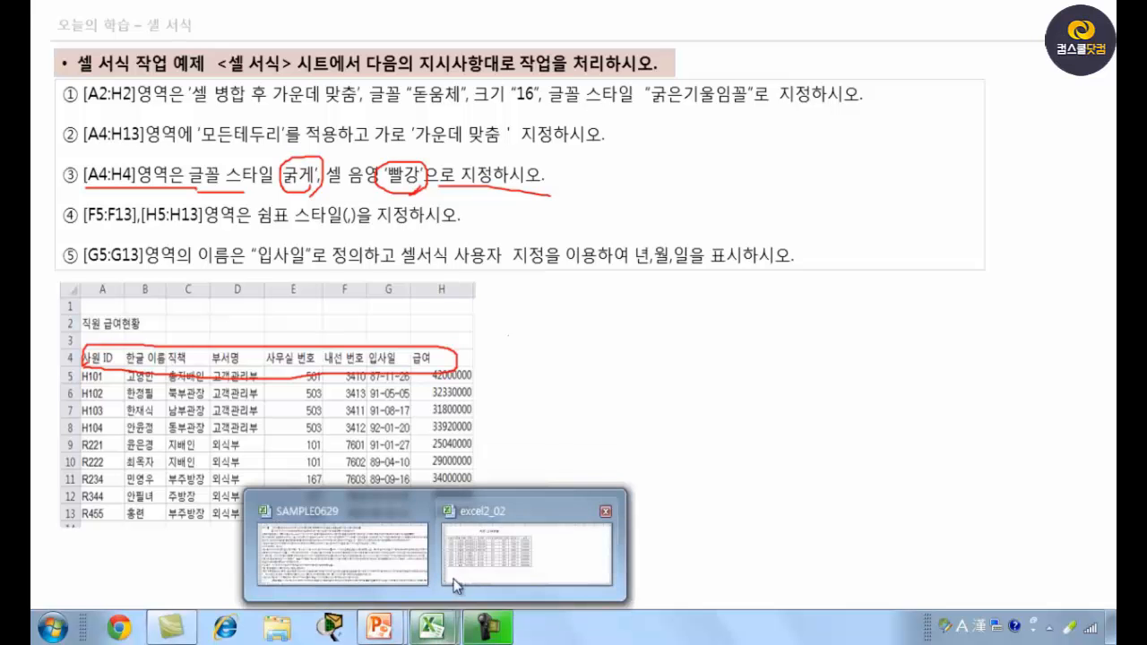
left_click(458, 584)
Make the header row A4:H4 bold and fill it with the standard color 빨강.
left_click_drag(82, 286, 548, 288)
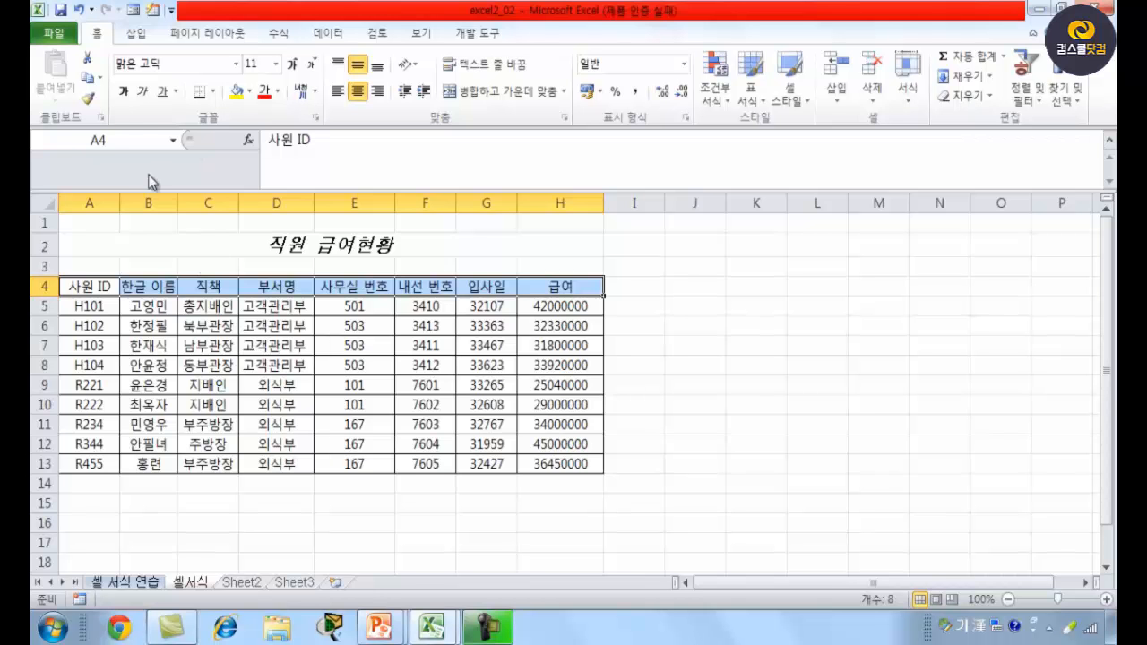
left_click(124, 93)
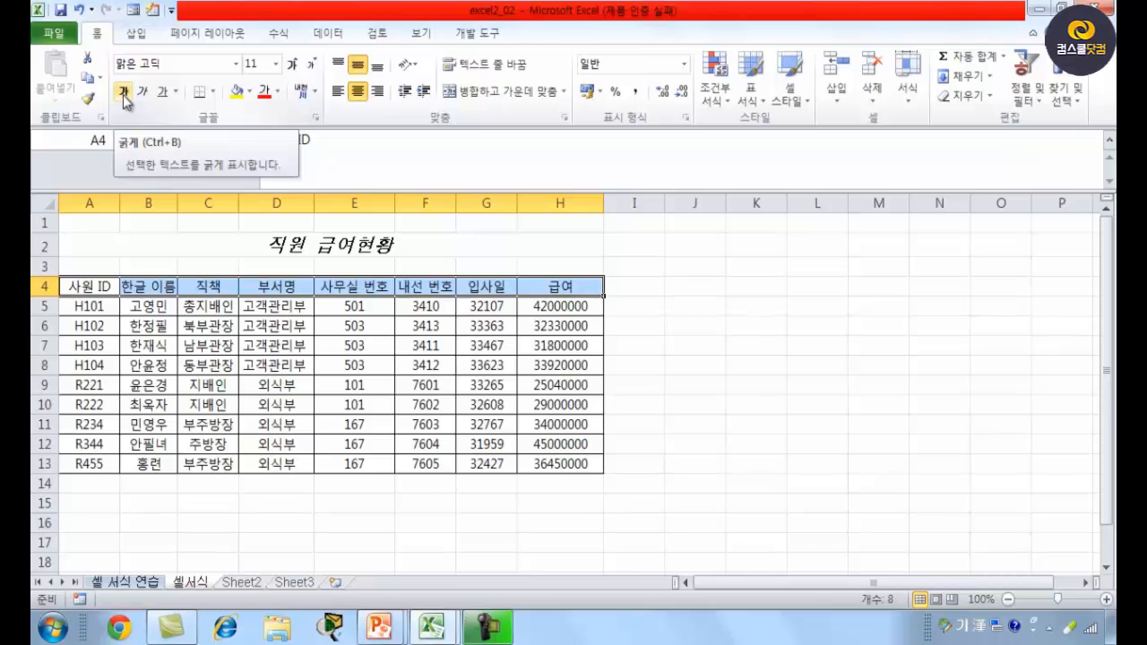
left_click(124, 95)
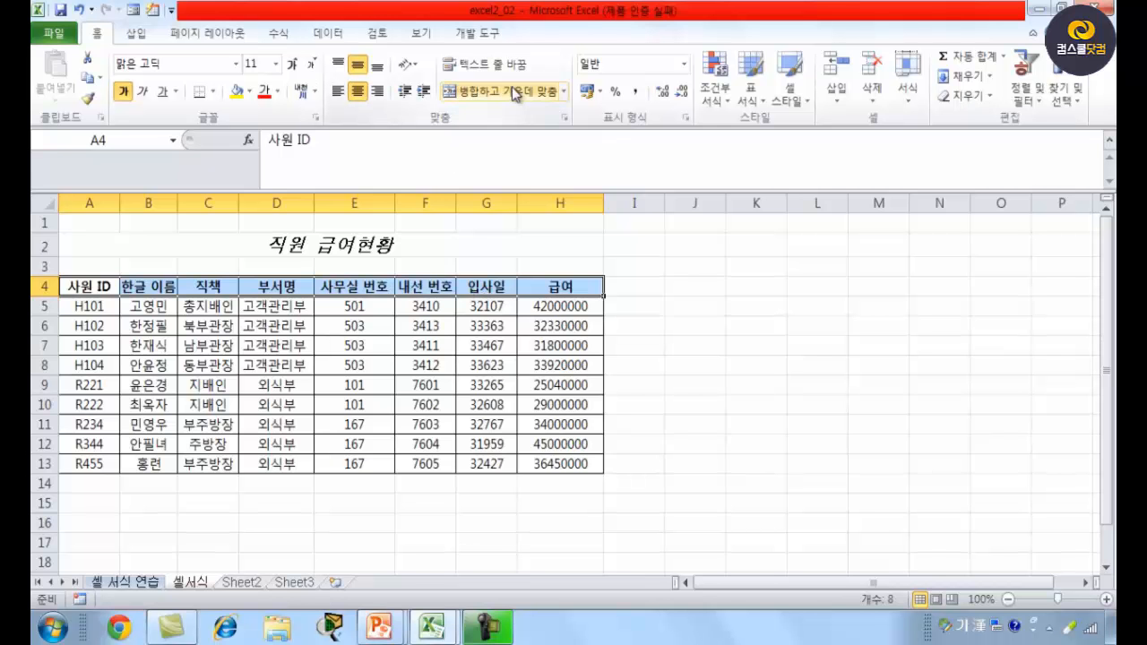
left_click(250, 91)
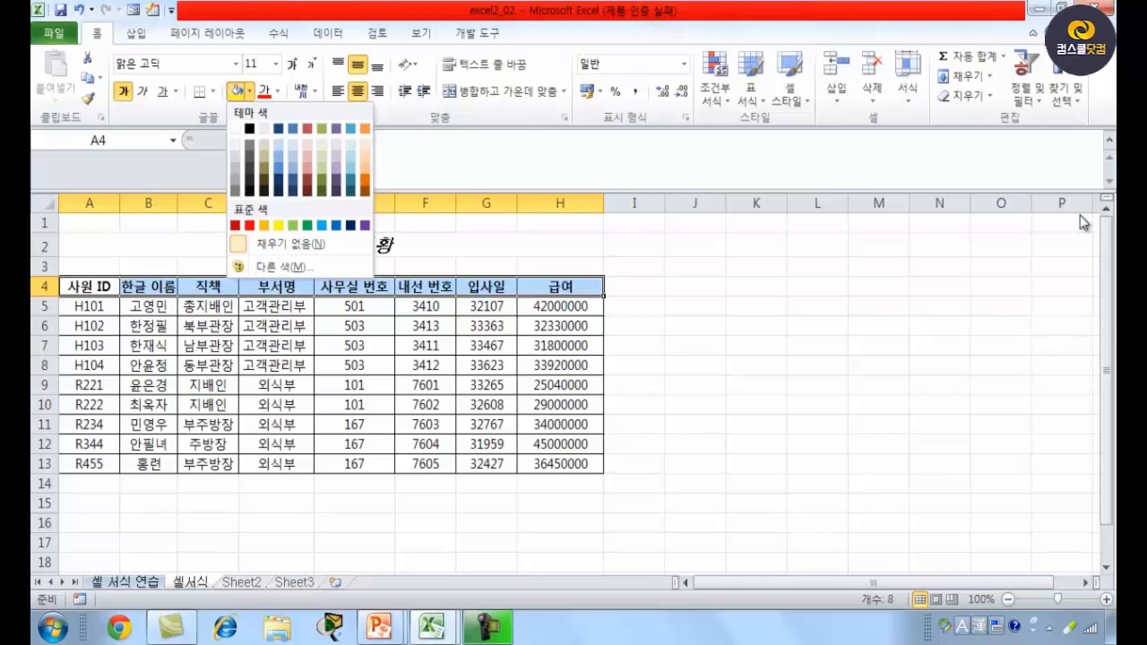
left_click(251, 226)
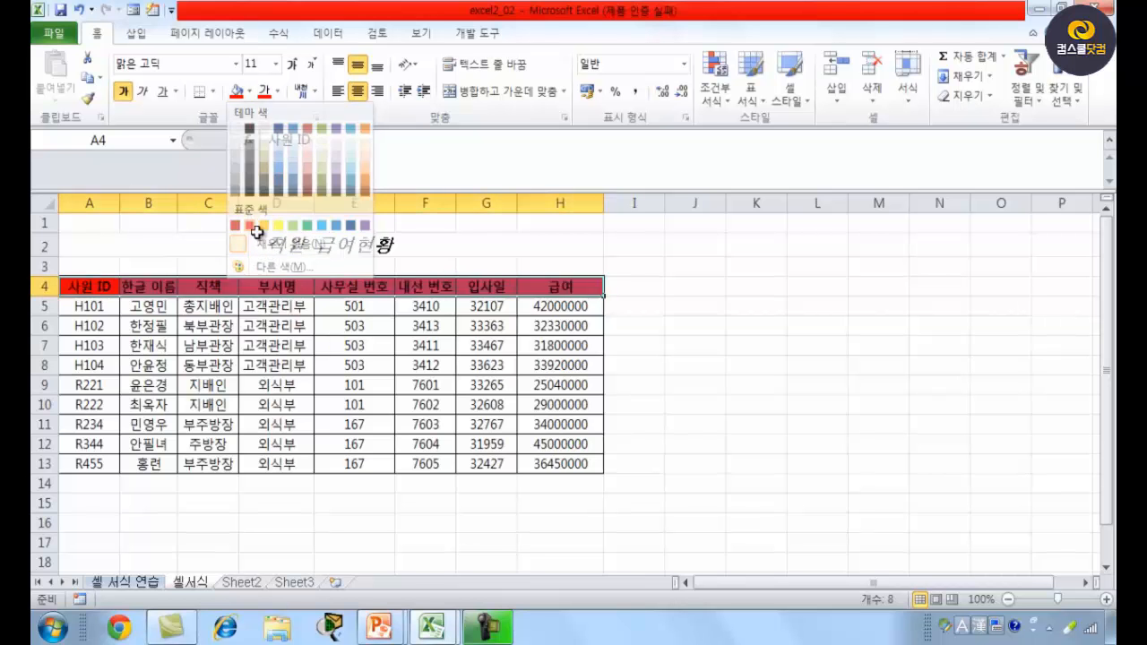
left_click(733, 425)
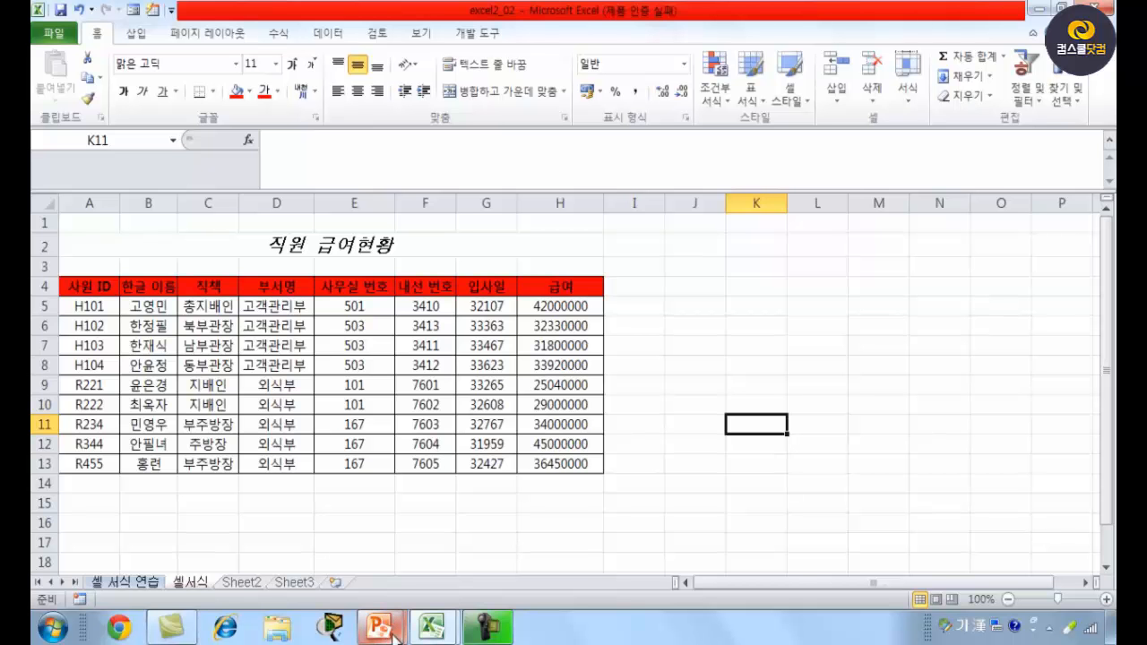
Return to the exercise slide in the PowerPoint slide show.
mouse_move(384, 632)
left_click(482, 549)
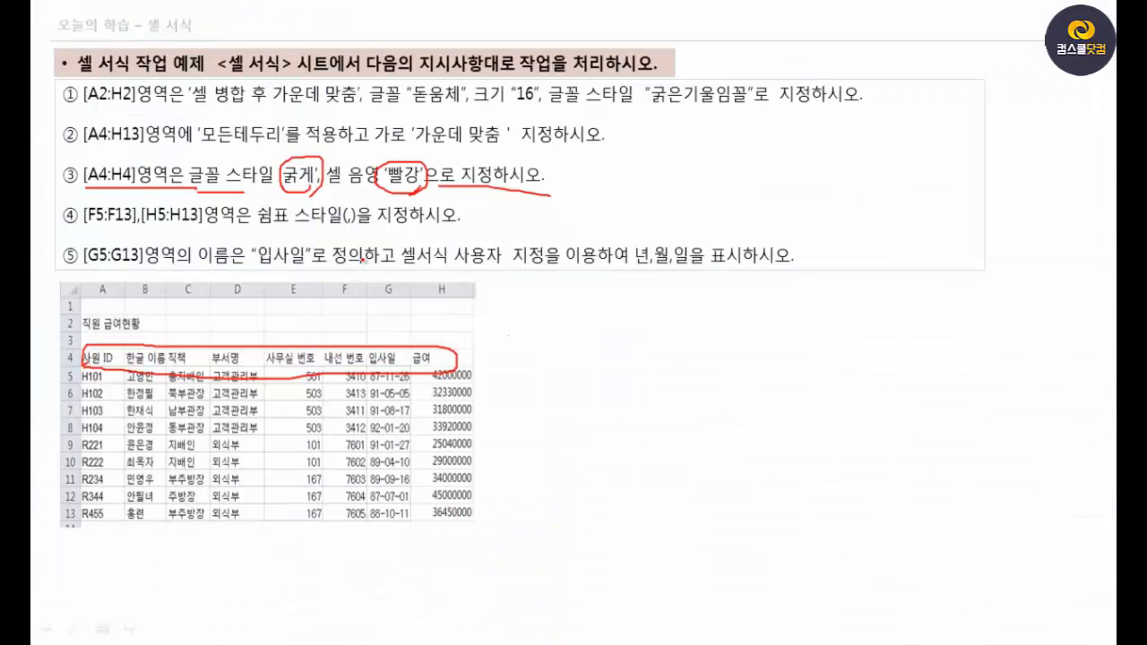